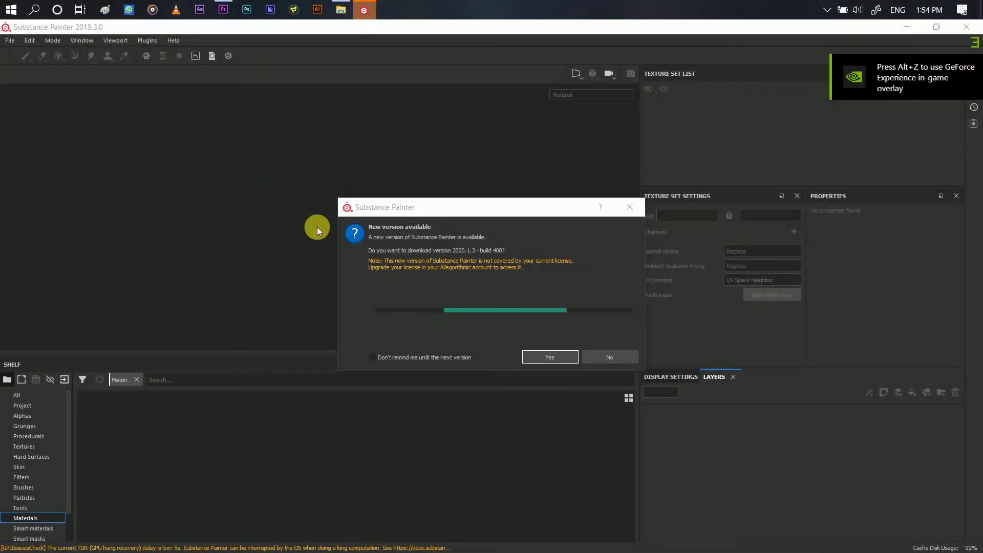
Step: Decline the Substance Painter 2019.3.0 update download prompt and show the File menu
{"action": "left_click", "coordinate": [598, 358]}
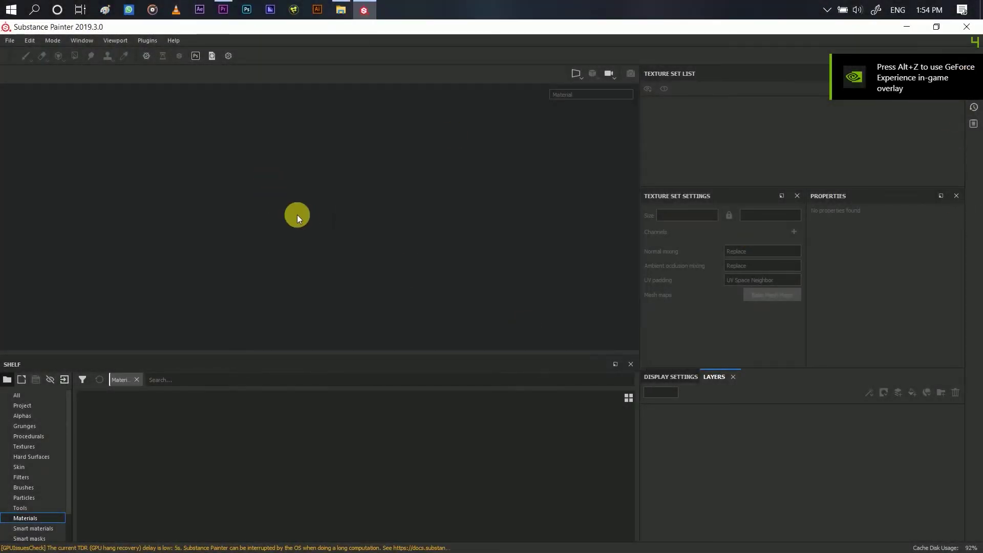
{"action": "left_click", "coordinate": [9, 40]}
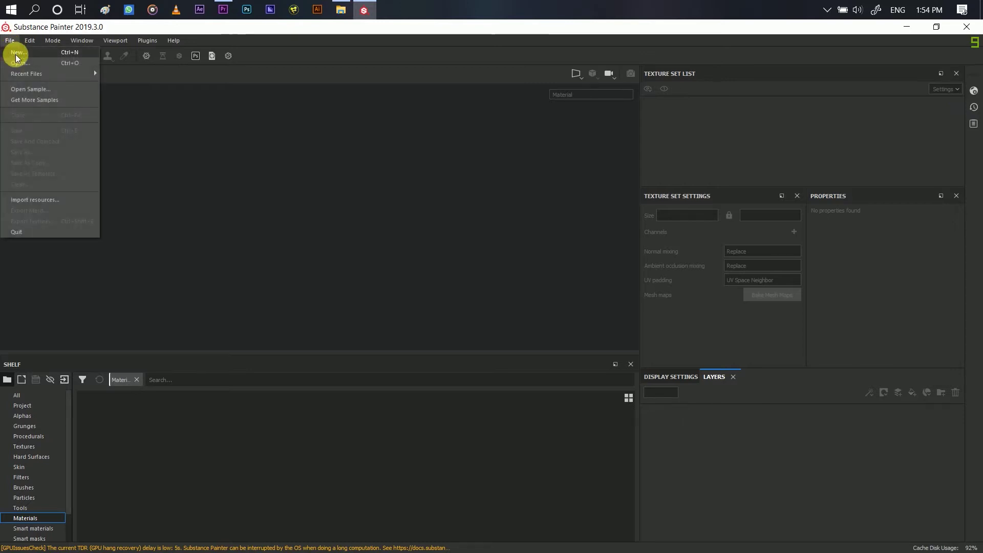
Step: Create a new PBR Metallic Roughness project from Documents > 3dsMax > export > container.FBX
{"action": "left_click", "coordinate": [16, 53]}
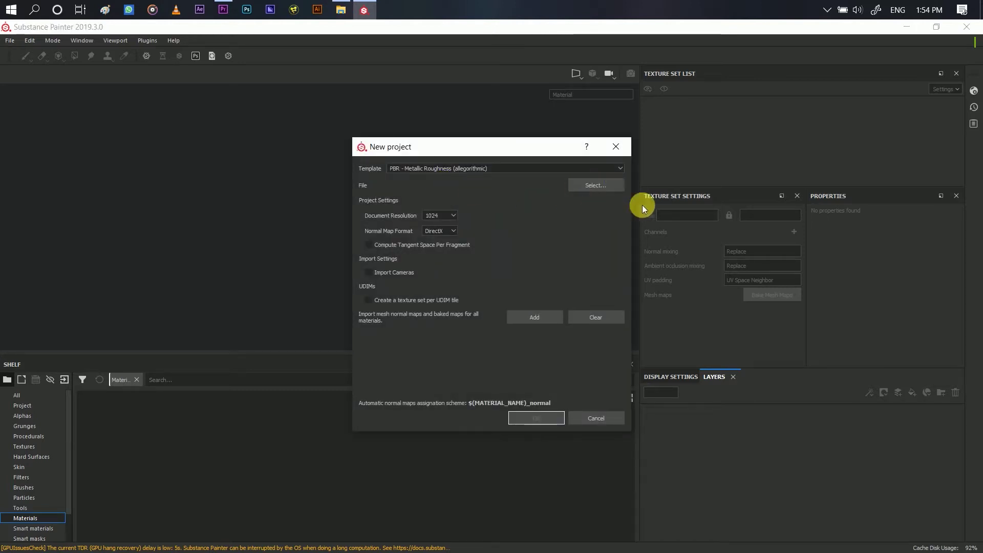
{"action": "left_click", "coordinate": [596, 182]}
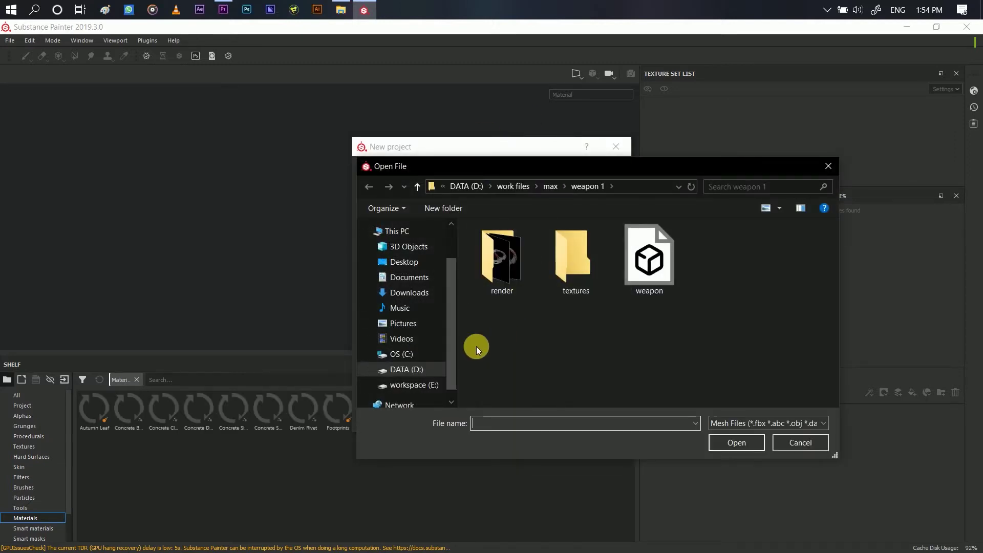
{"action": "left_click", "coordinate": [407, 369]}
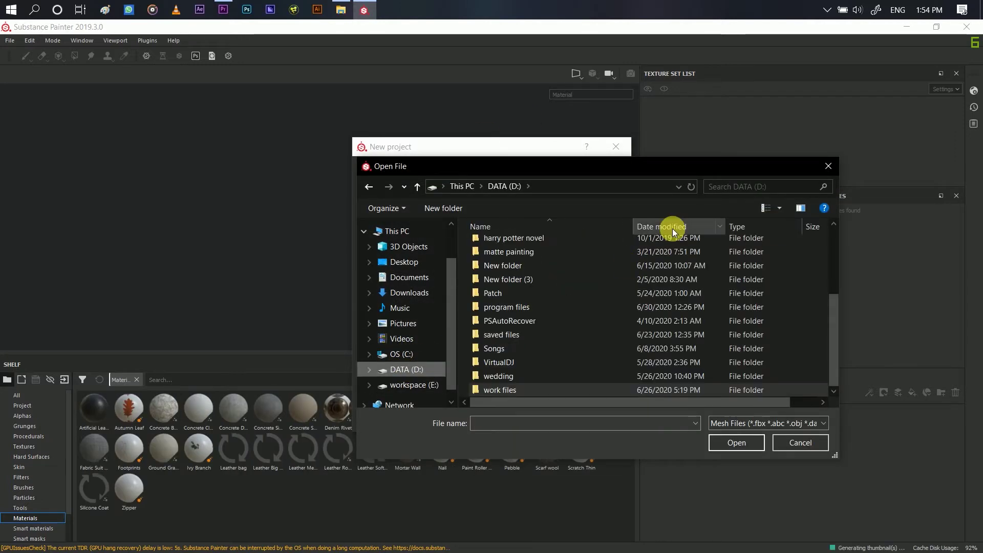
{"action": "double_click", "coordinate": [500, 390]}
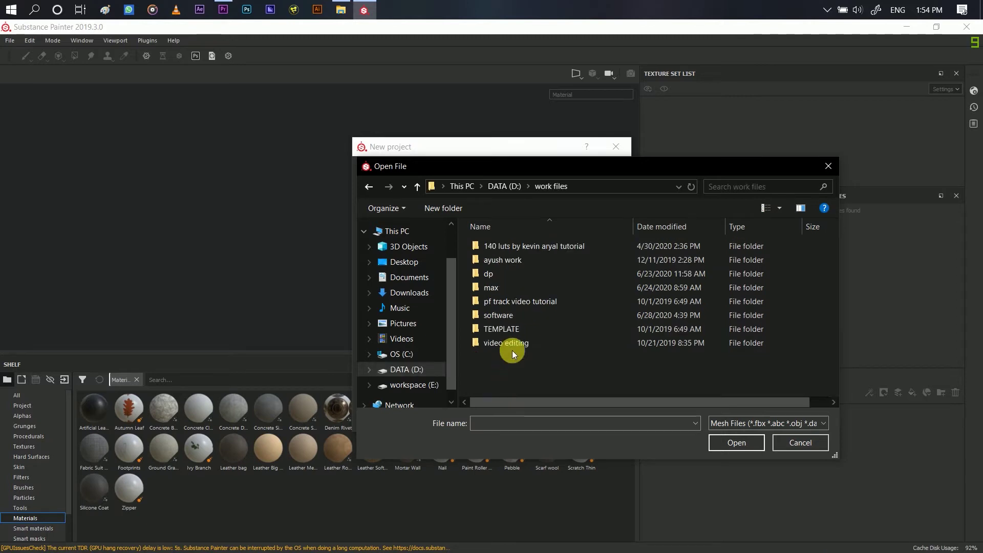
{"action": "double_click", "coordinate": [493, 288]}
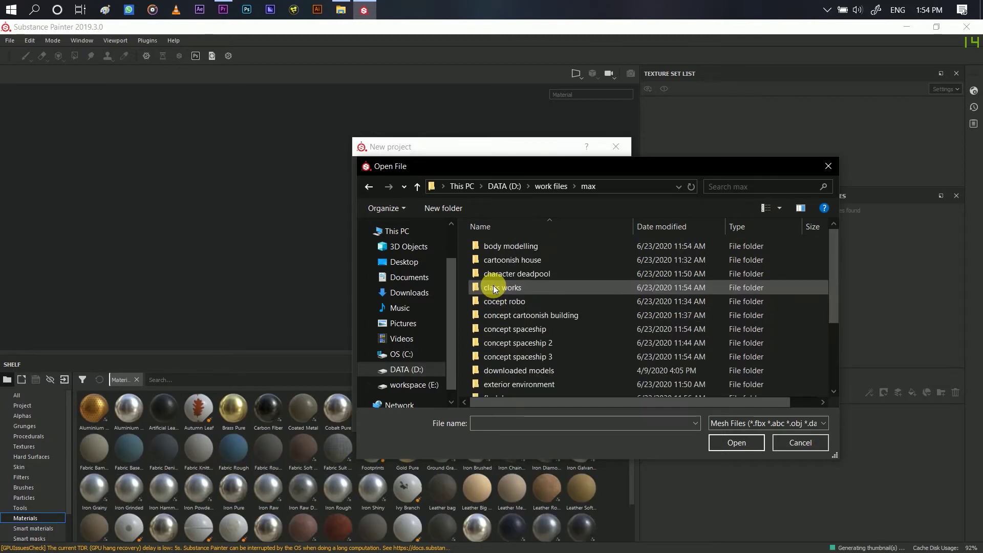
{"action": "double_click", "coordinate": [510, 260]}
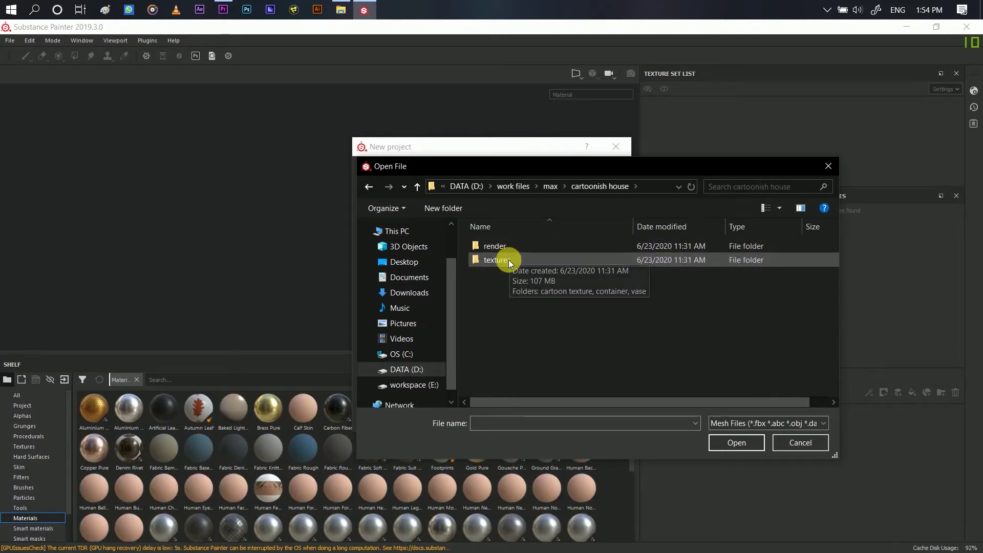
{"action": "left_click", "coordinate": [410, 277]}
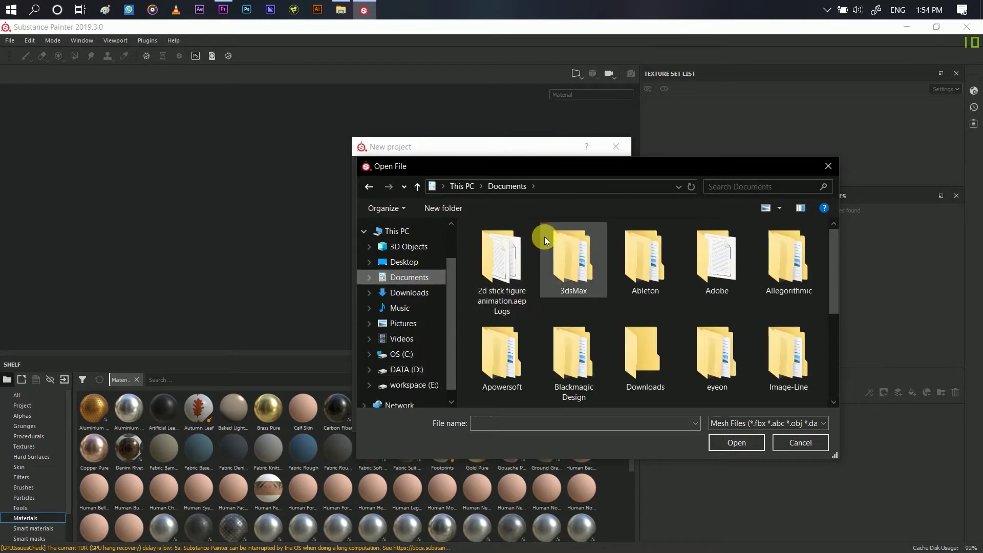
{"action": "double_click", "coordinate": [594, 263]}
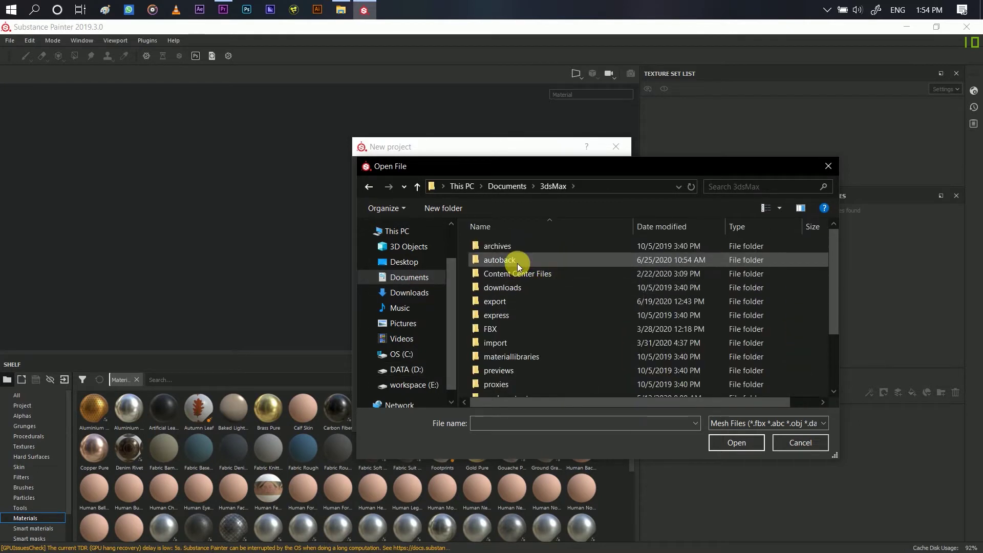
{"action": "double_click", "coordinate": [518, 301]}
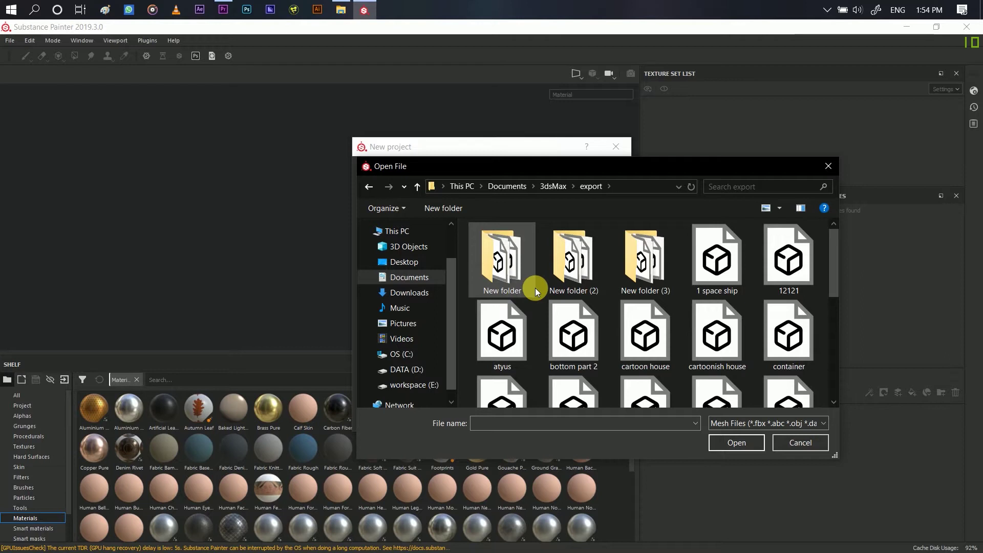
{"action": "left_click", "coordinate": [788, 333]}
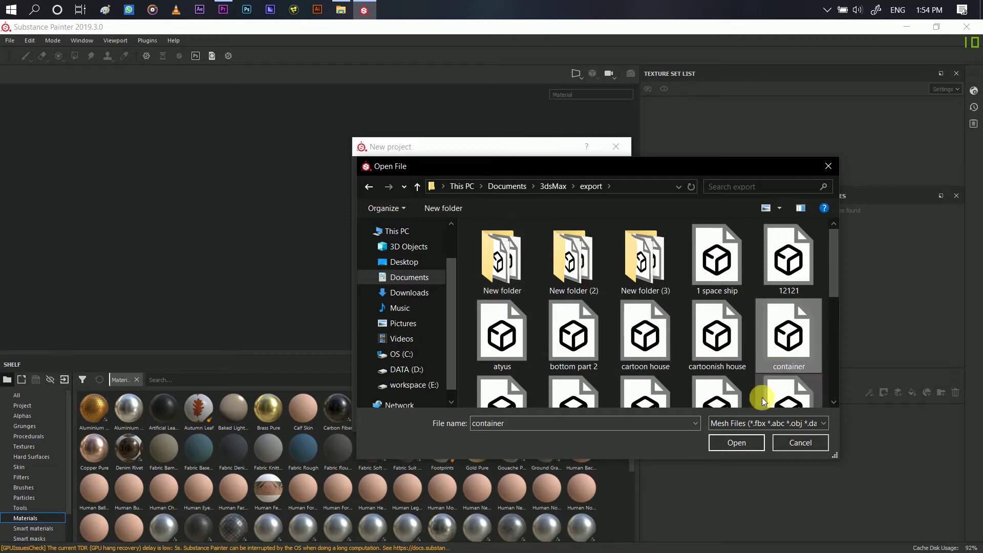
{"action": "left_click", "coordinate": [737, 445]}
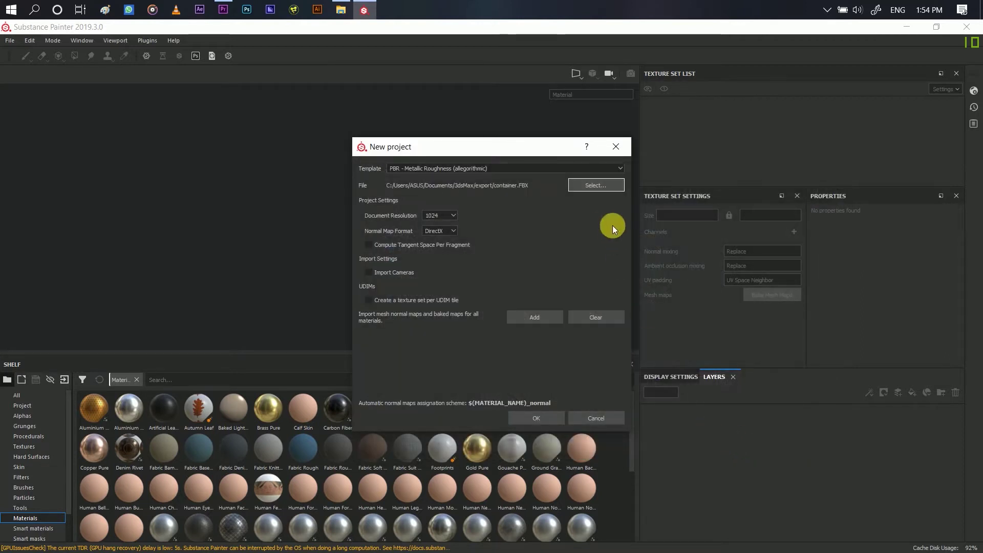
{"action": "left_click", "coordinate": [543, 419]}
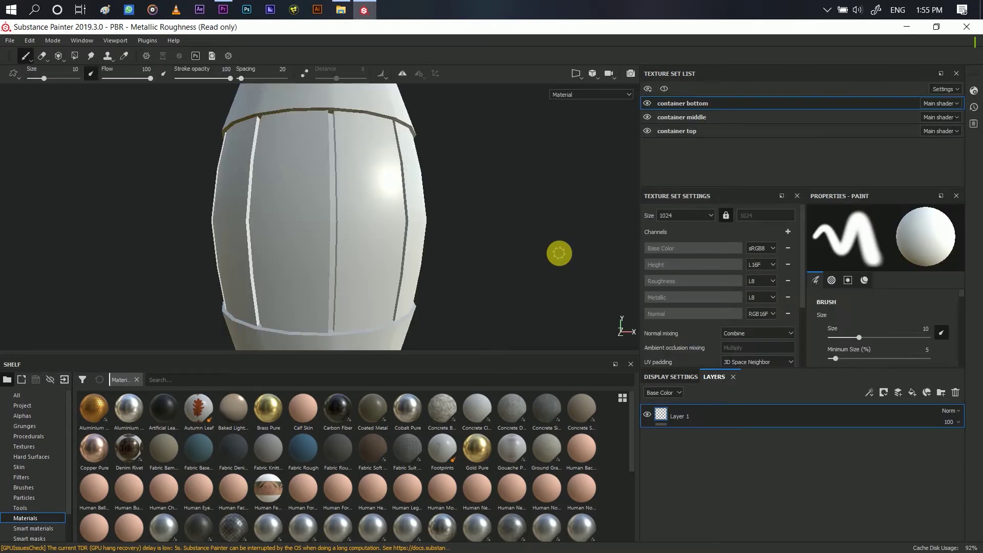
Step: Look over the texture sets, checking container middle and returning to container bottom
{"action": "scroll", "coordinate": [441, 225], "scroll_direction": "down", "scroll_amount": 2}
{"action": "scroll", "coordinate": [440, 225], "scroll_direction": "down", "scroll_amount": 2}
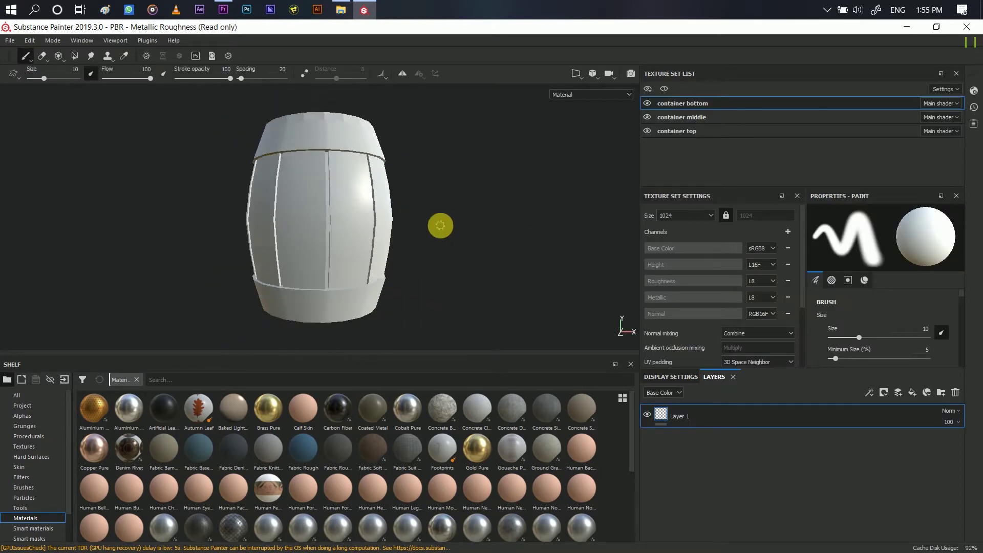
{"action": "scroll", "coordinate": [440, 226], "scroll_direction": "down", "scroll_amount": 1}
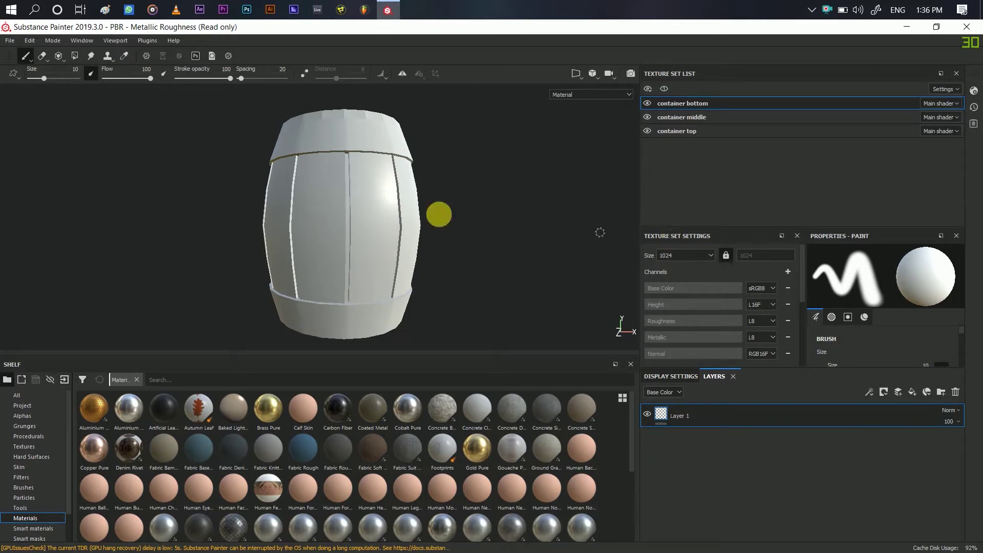
{"action": "left_click", "coordinate": [674, 118]}
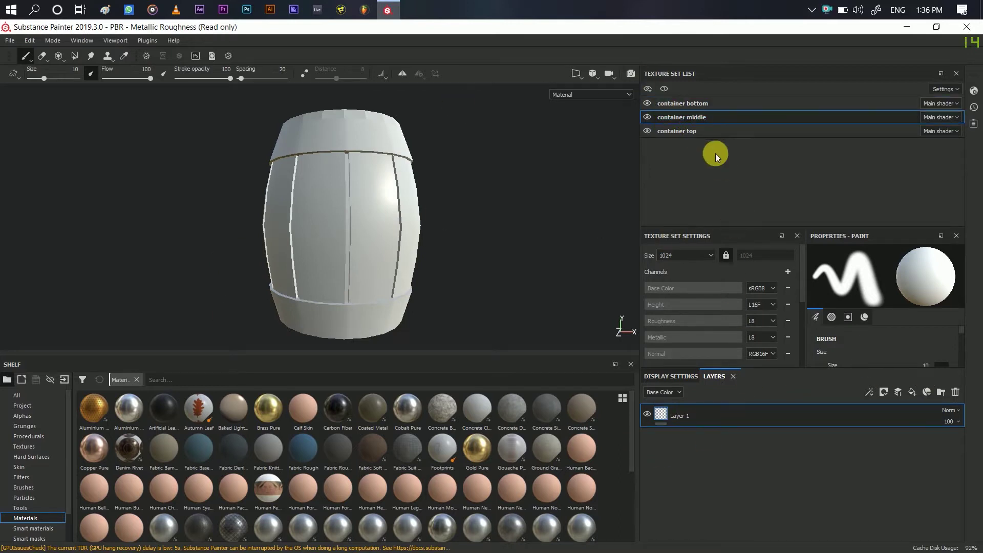
{"action": "left_click", "coordinate": [694, 104]}
Step: Save the project under the name 'container' with Save As
{"action": "left_click", "coordinate": [10, 41]}
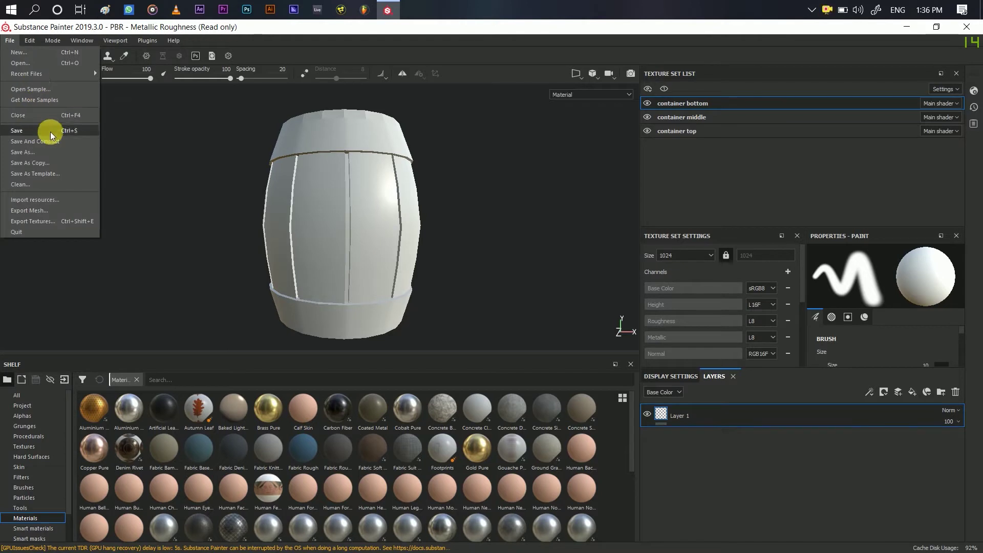
{"action": "left_click", "coordinate": [49, 151]}
{"action": "type", "text": "conta"}
{"action": "key", "text": "Return"}
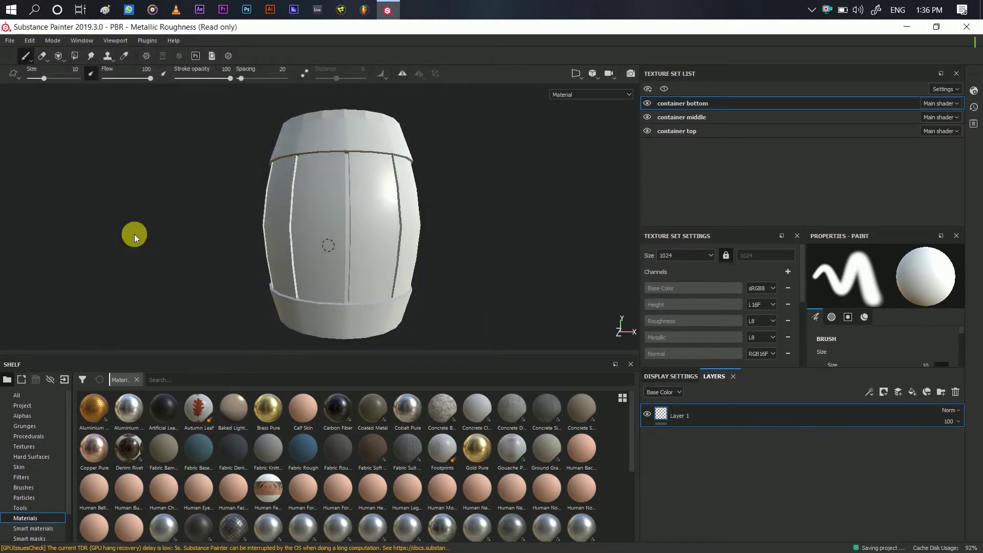
{"action": "scroll", "coordinate": [743, 313], "scroll_direction": "down", "scroll_amount": 3}
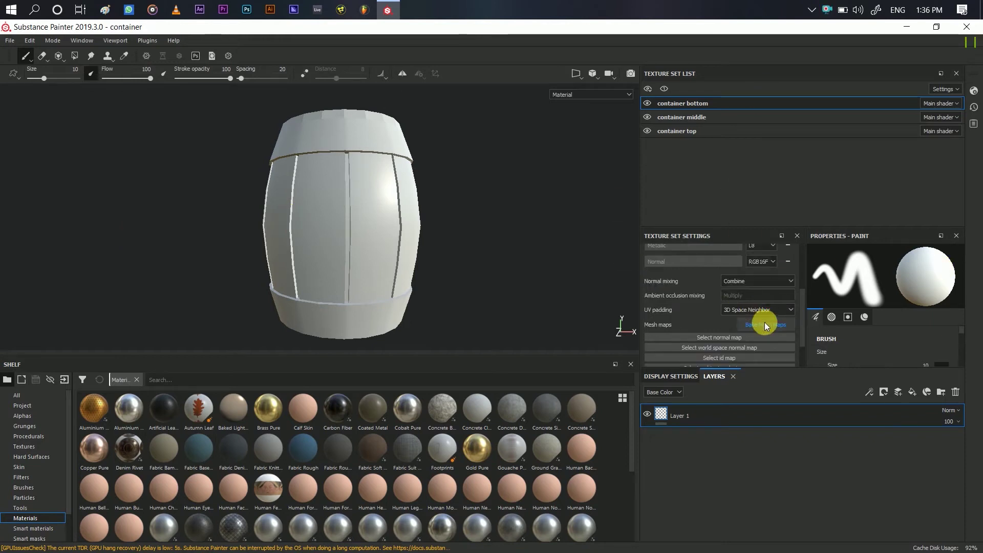
Step: Bake the mesh maps for container bottom, leaving the ID map out
{"action": "left_click", "coordinate": [764, 322]}
{"action": "left_click", "coordinate": [379, 198]}
{"action": "left_click", "coordinate": [346, 198]}
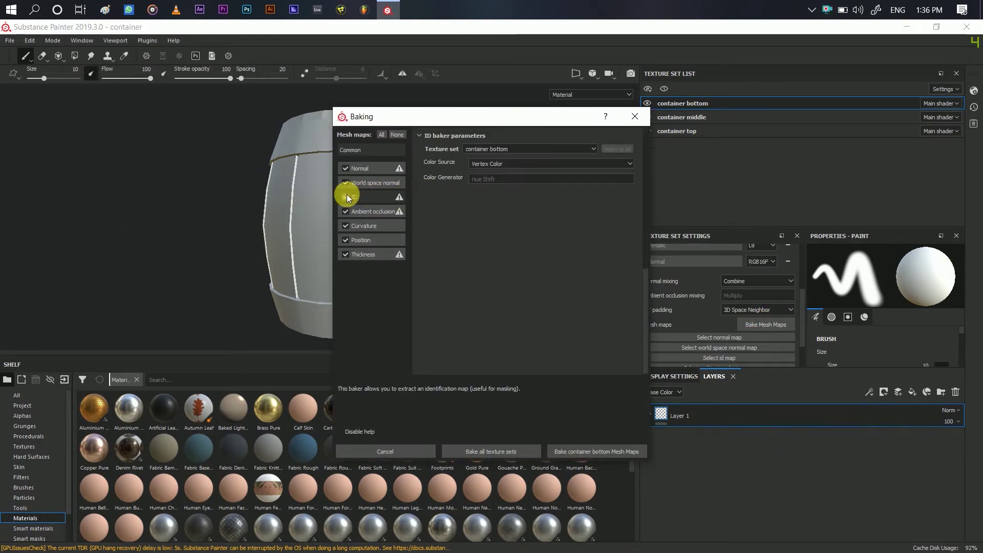
{"action": "scroll", "coordinate": [603, 239], "scroll_direction": "up", "scroll_amount": 5}
{"action": "left_click", "coordinate": [531, 215]}
{"action": "scroll", "coordinate": [563, 307], "scroll_direction": "down", "scroll_amount": 3}
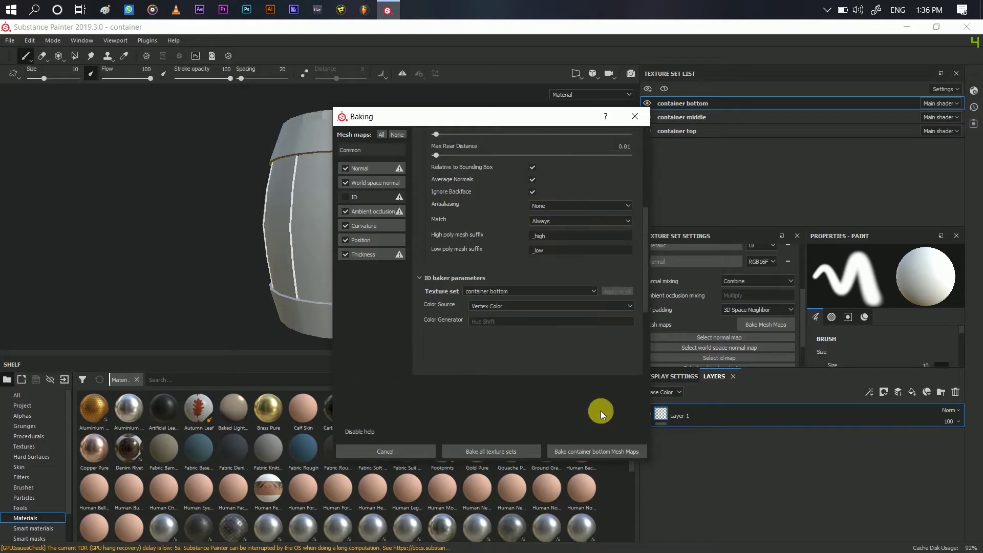
{"action": "left_click", "coordinate": [589, 451]}
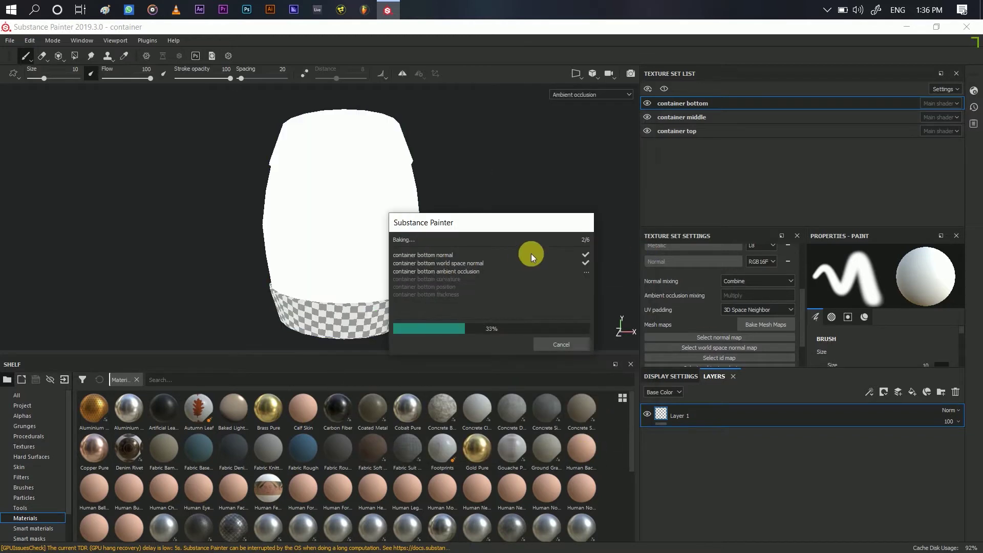
{"action": "left_click", "coordinate": [558, 343]}
Step: Bake mesh maps for the container middle and top sets, then reselect container bottom
{"action": "left_click", "coordinate": [732, 117]}
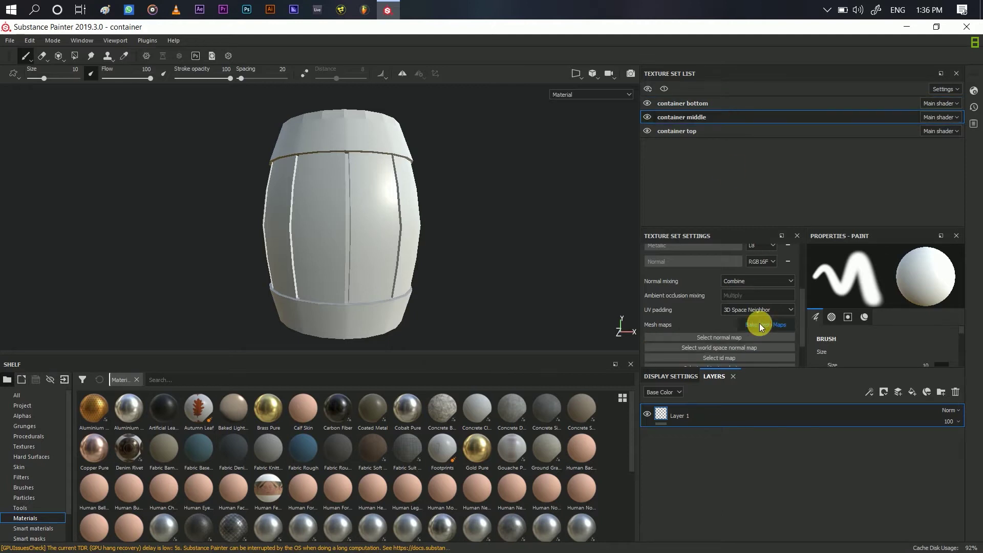
{"action": "left_click", "coordinate": [760, 324]}
{"action": "left_click", "coordinate": [583, 443]}
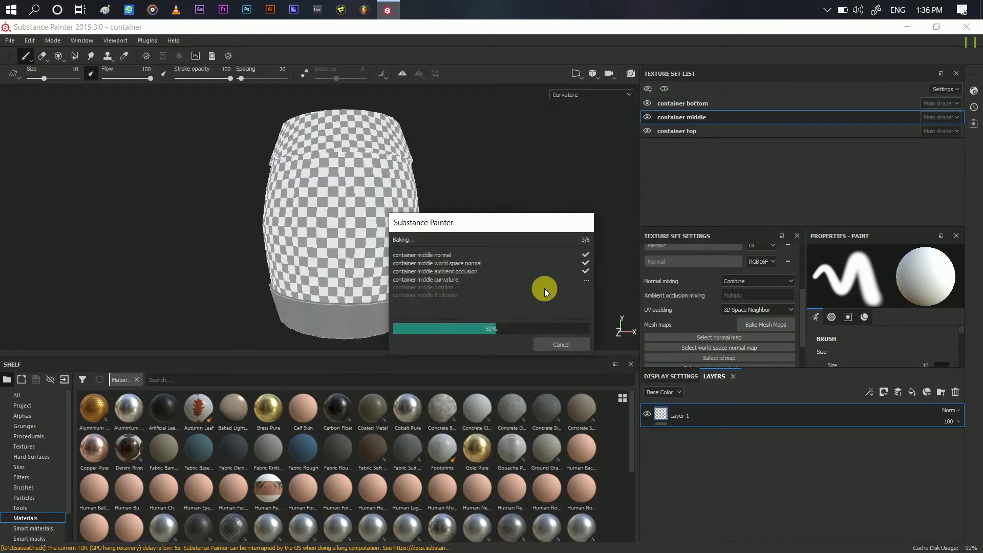
{"action": "left_click", "coordinate": [564, 344]}
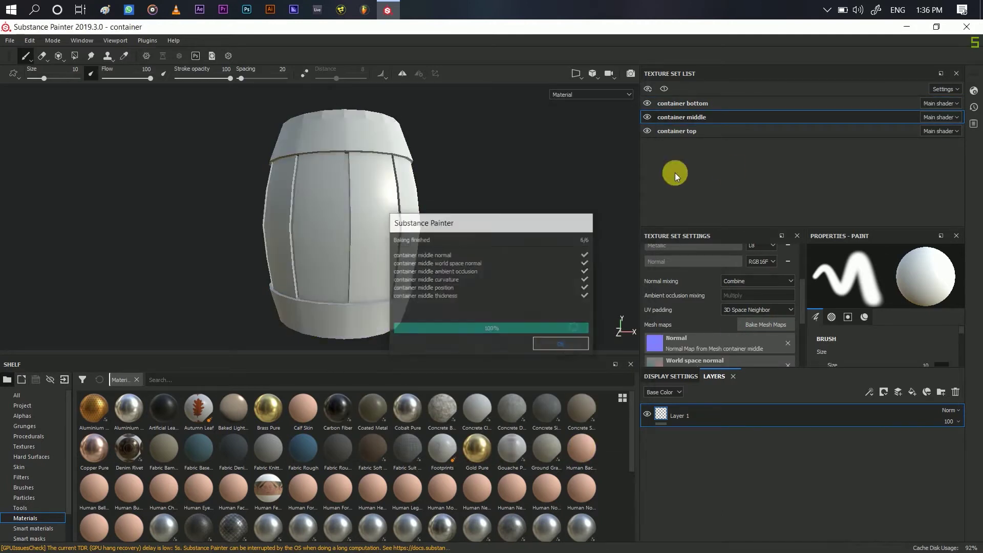
{"action": "left_click", "coordinate": [691, 131]}
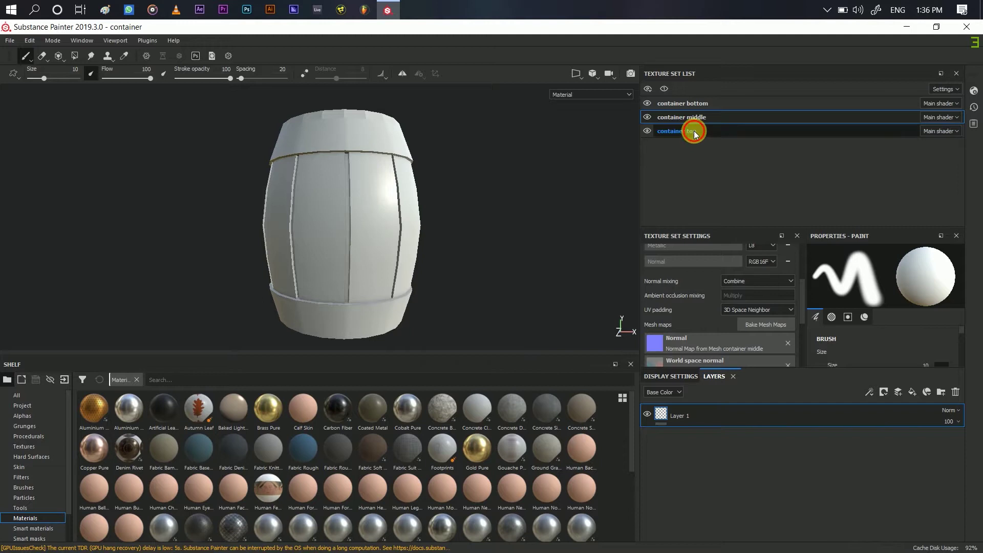
{"action": "left_click", "coordinate": [751, 323]}
{"action": "left_click", "coordinate": [602, 447]}
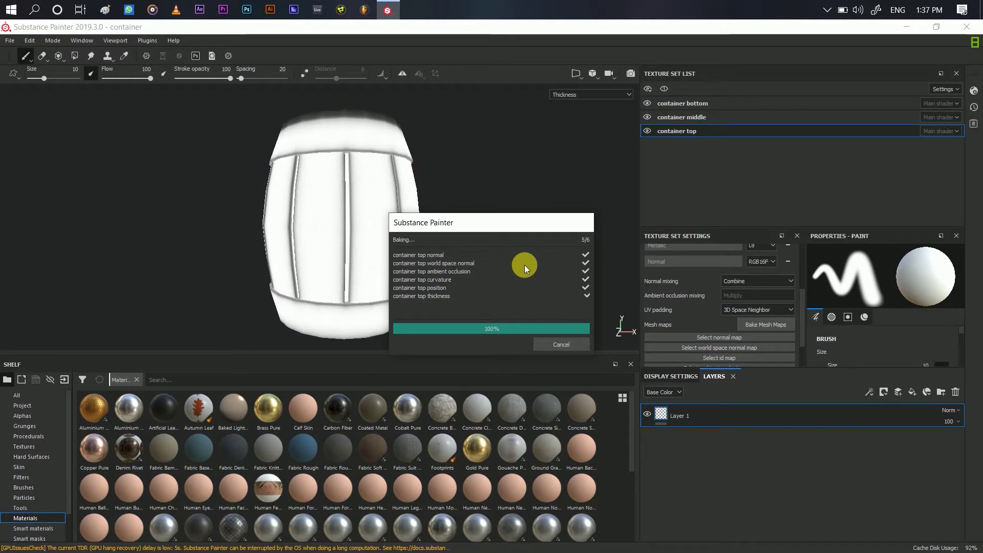
{"action": "left_click", "coordinate": [569, 347]}
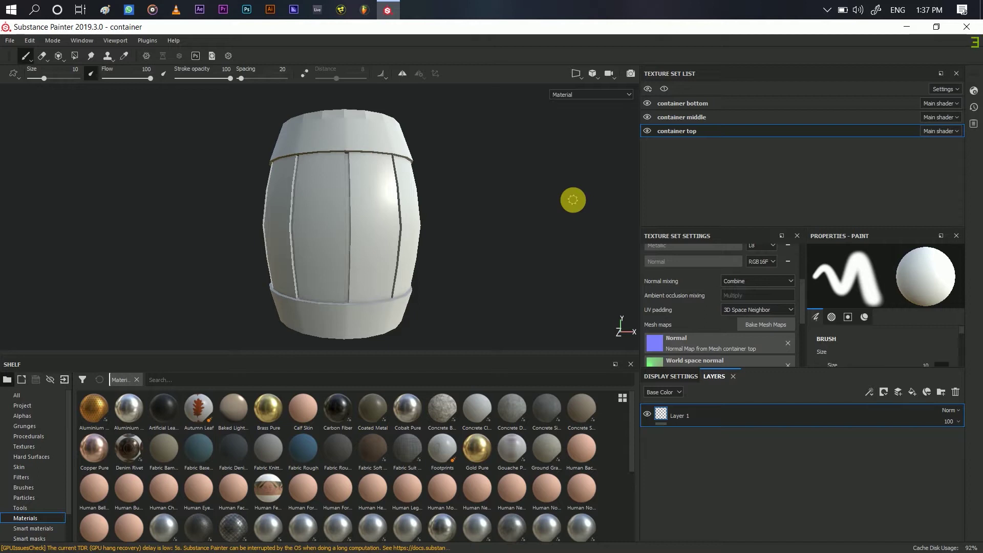
{"action": "left_click", "coordinate": [685, 104]}
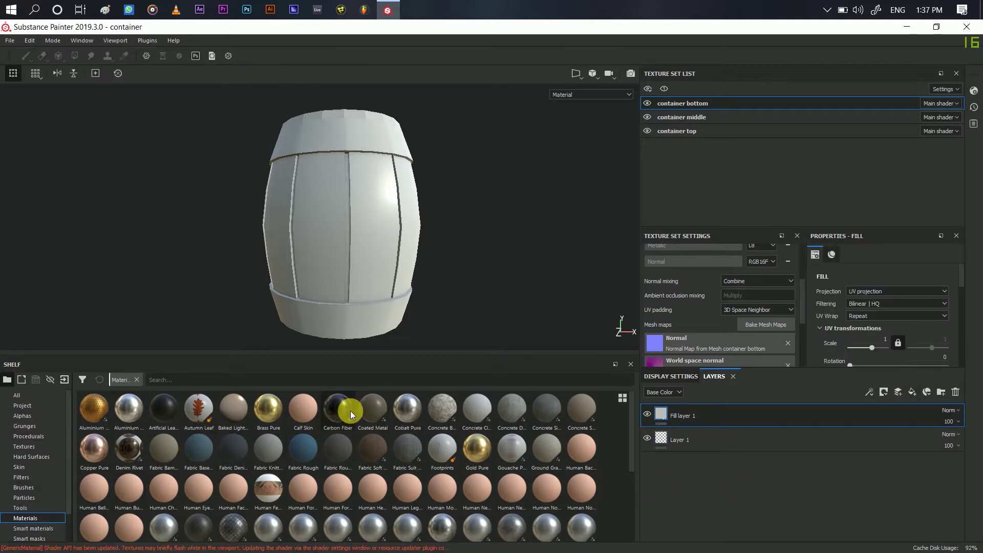
Step: Browse the Materials shelf past Rust Fine and Plastic PVC, then show Smart materials
{"action": "scroll", "coordinate": [483, 504], "scroll_direction": "down", "scroll_amount": 3}
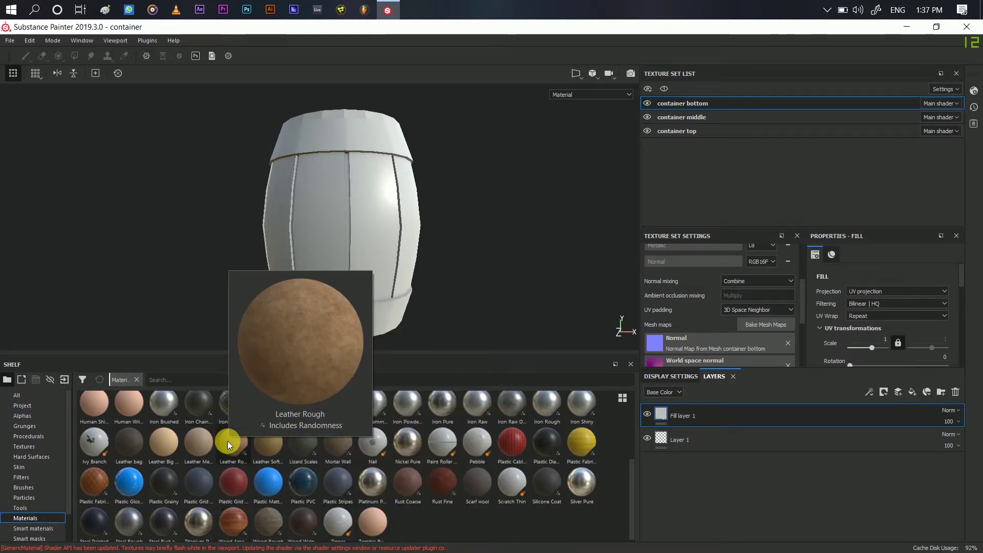
{"action": "scroll", "coordinate": [202, 443], "scroll_direction": "up", "scroll_amount": 3}
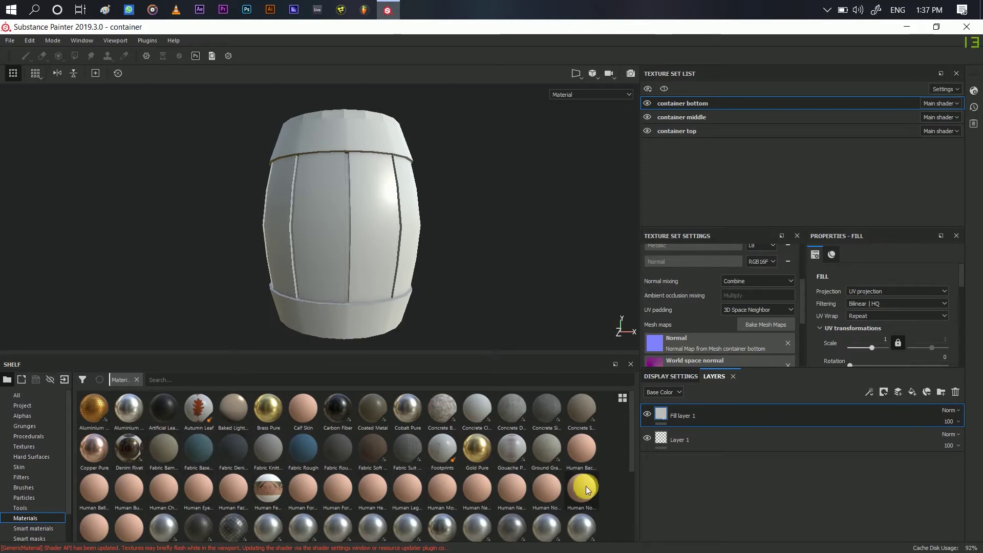
{"action": "scroll", "coordinate": [575, 449], "scroll_direction": "down", "scroll_amount": 3}
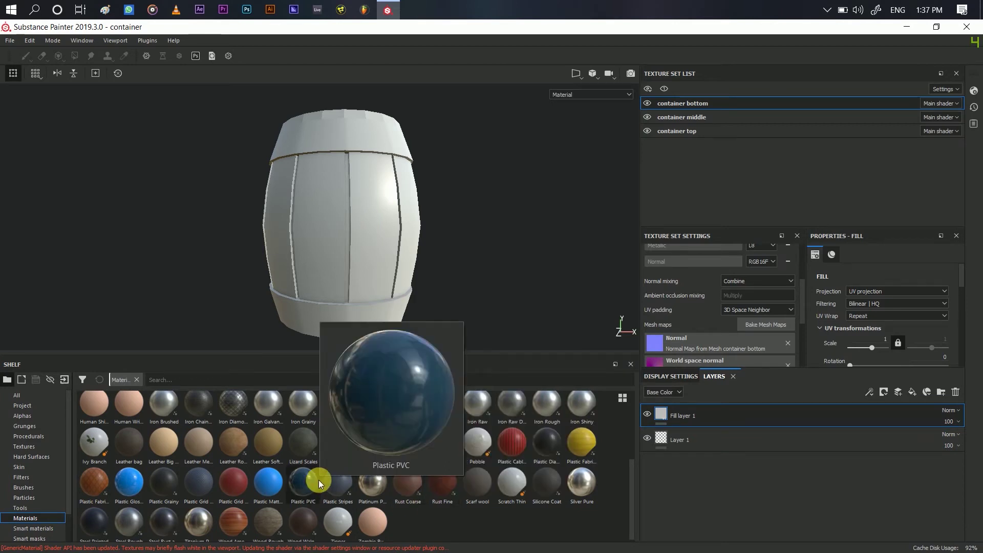
{"action": "scroll", "coordinate": [318, 480], "scroll_direction": "up", "scroll_amount": 3}
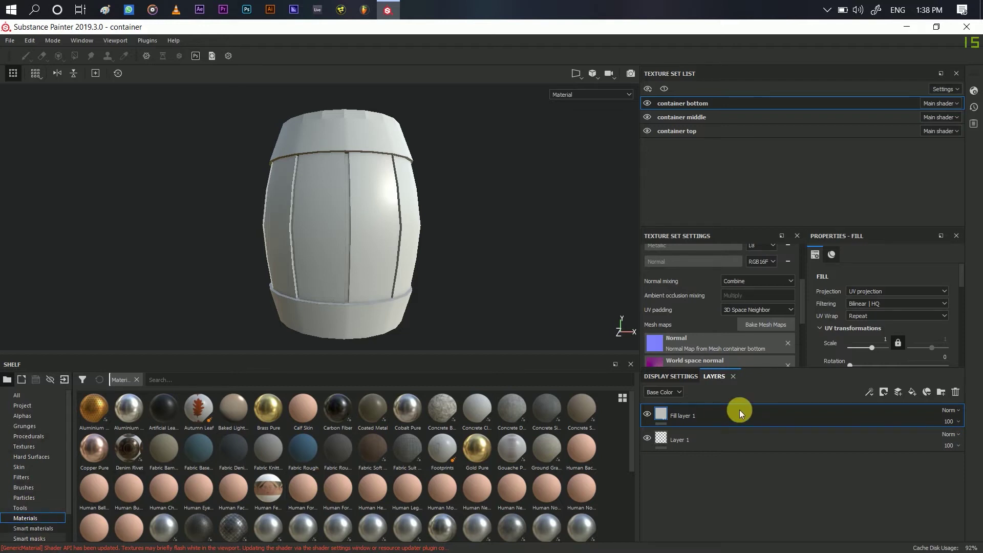
{"action": "key", "text": "Down"}
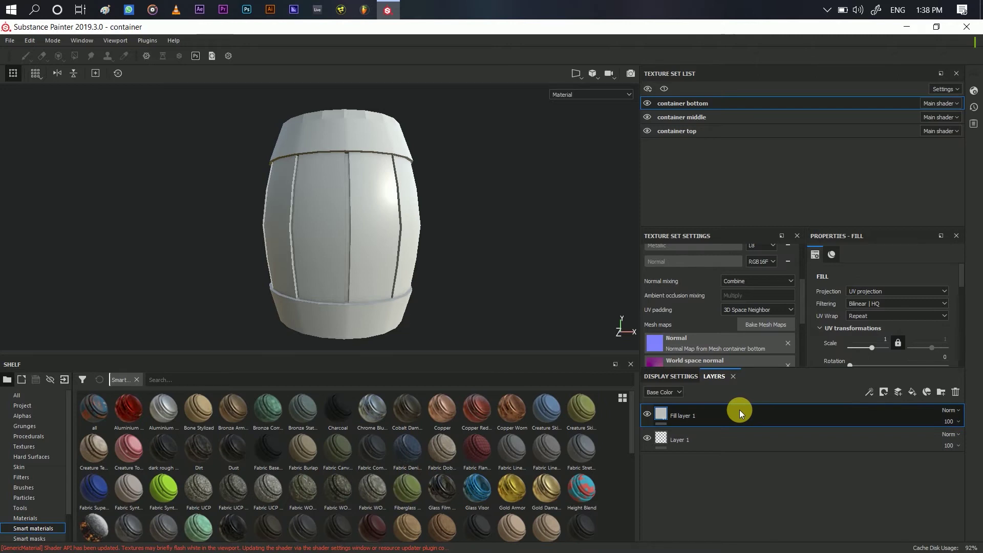
Step: Replace the empty Fill layer 1 with the Wood Beech smart material on the barrel bottom
{"action": "key", "text": "Delete"}
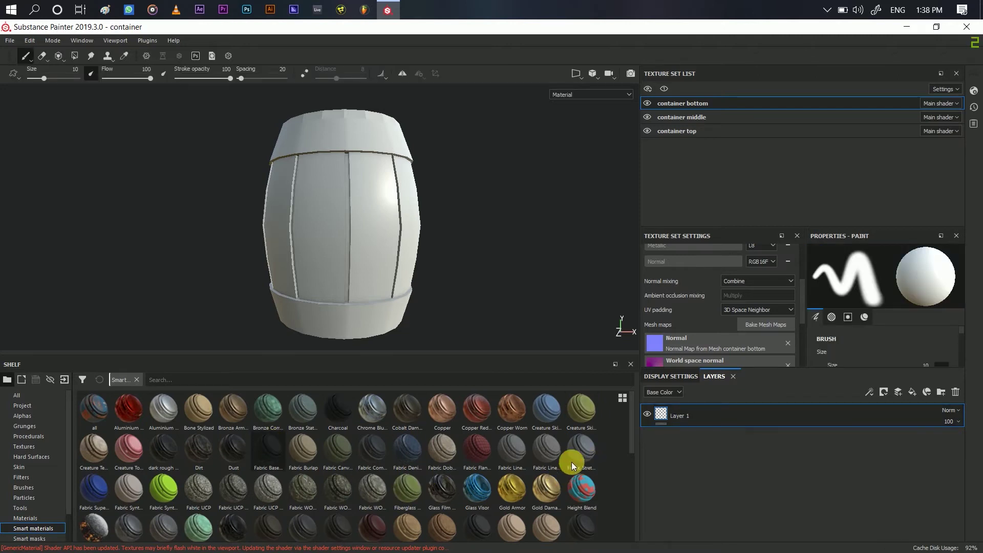
{"action": "scroll", "coordinate": [385, 453], "scroll_direction": "down", "scroll_amount": 3}
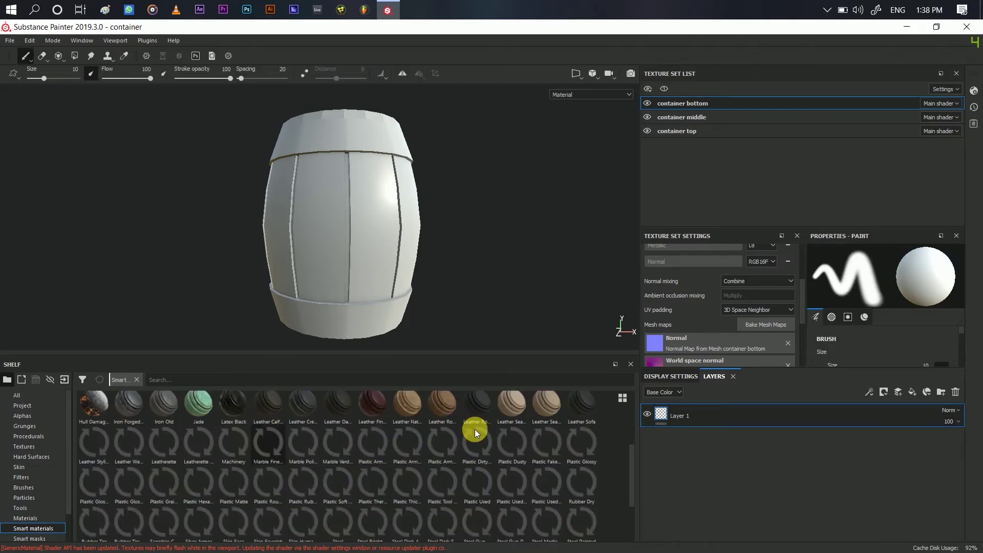
{"action": "scroll", "coordinate": [475, 430], "scroll_direction": "down", "scroll_amount": 2}
{"action": "mouse_move", "coordinate": [546, 482]}
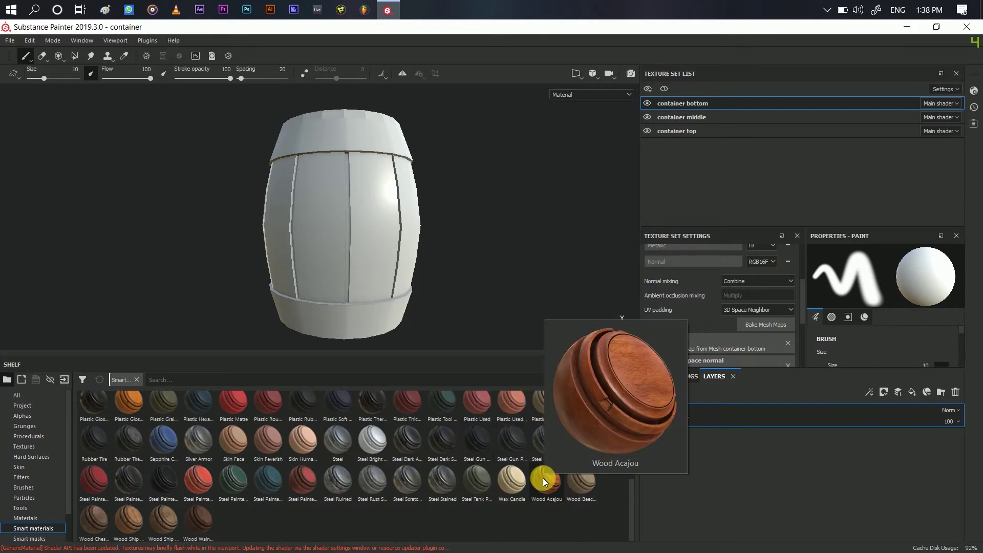
{"action": "mouse_move", "coordinate": [581, 481]}
{"action": "left_mouse_down"}
{"action": "mouse_move", "coordinate": [702, 429]}
{"action": "mouse_move", "coordinate": [689, 404]}
{"action": "left_mouse_up"}
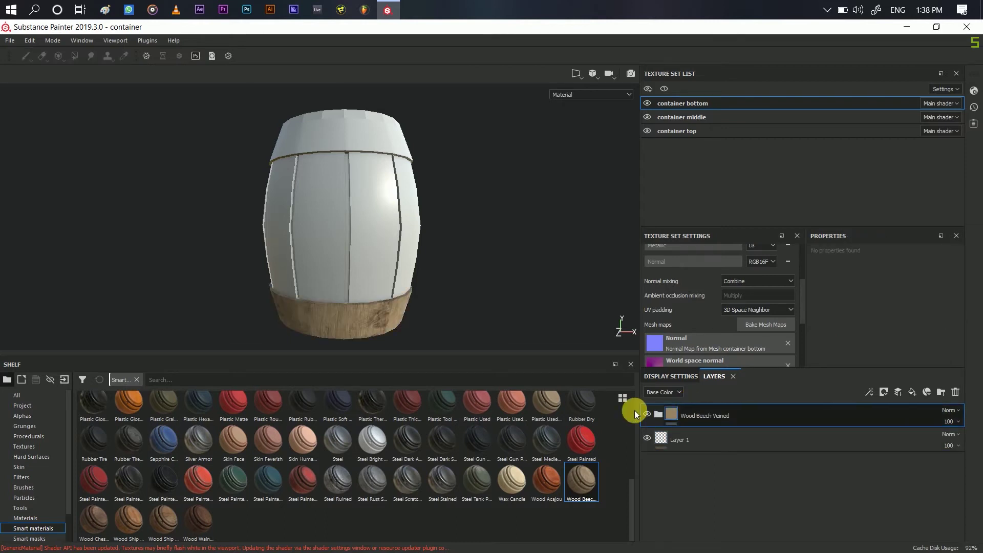
Step: Expand the Wood Beech Veined folder and inspect its MG Dirt generator parameters
{"action": "left_click", "coordinate": [657, 415]}
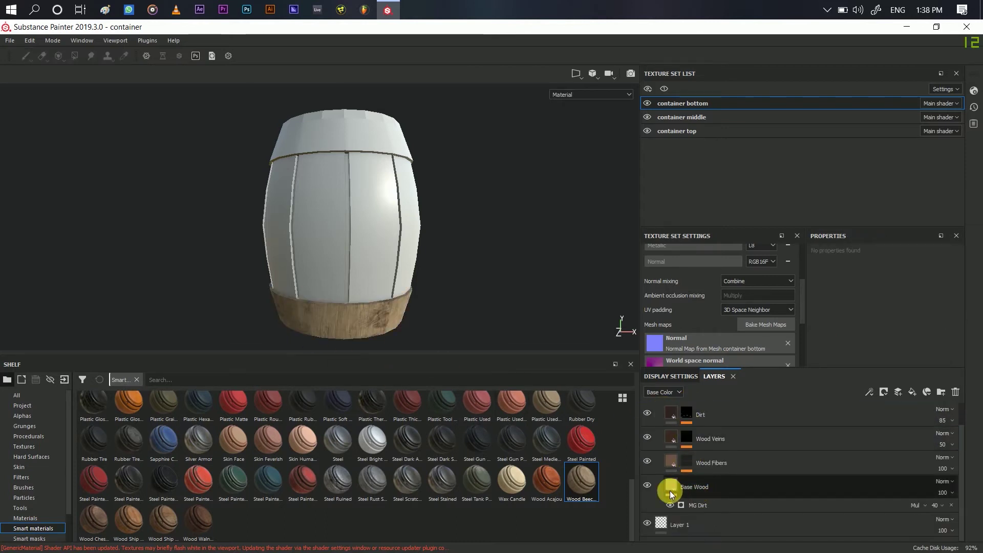
{"action": "left_click", "coordinate": [668, 485]}
{"action": "left_click", "coordinate": [702, 507]}
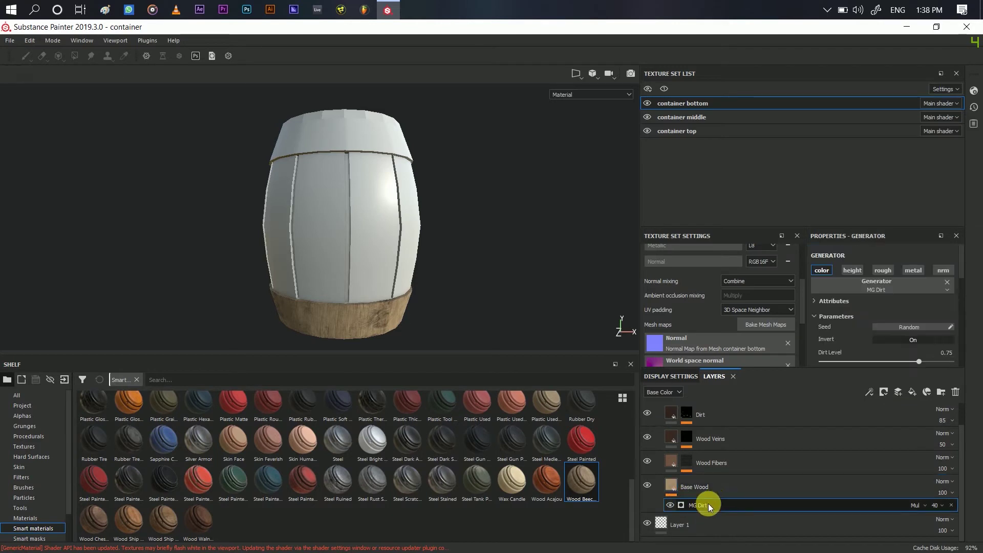
{"action": "scroll", "coordinate": [868, 328], "scroll_direction": "down", "scroll_amount": 2}
{"action": "scroll", "coordinate": [868, 328], "scroll_direction": "down", "scroll_amount": 3}
{"action": "scroll", "coordinate": [868, 328], "scroll_direction": "down", "scroll_amount": 2}
{"action": "scroll", "coordinate": [868, 328], "scroll_direction": "down", "scroll_amount": 1}
{"action": "scroll", "coordinate": [867, 329], "scroll_direction": "up", "scroll_amount": 5}
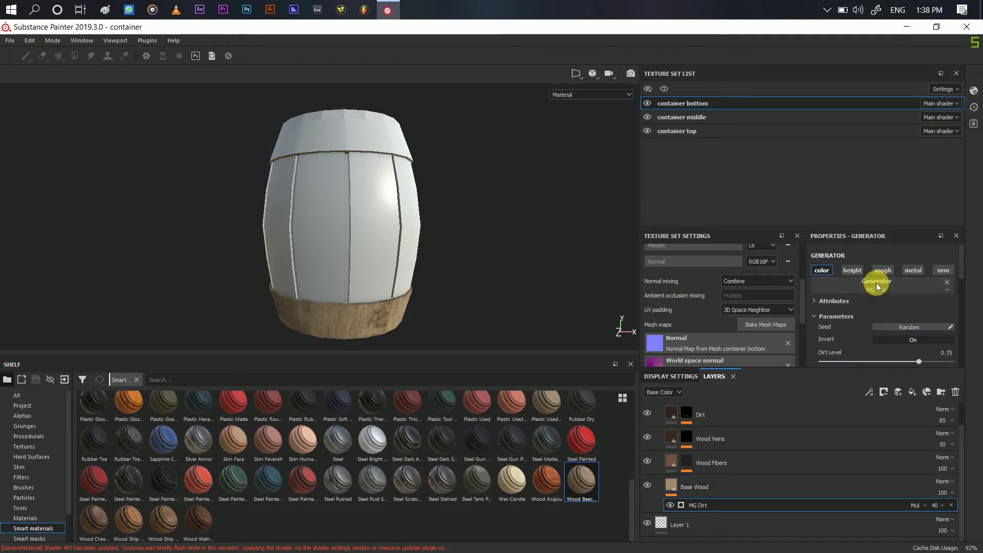
Step: Recolour the Base Wood fill to a neutral grey of about 0.381
{"action": "left_click", "coordinate": [741, 487]}
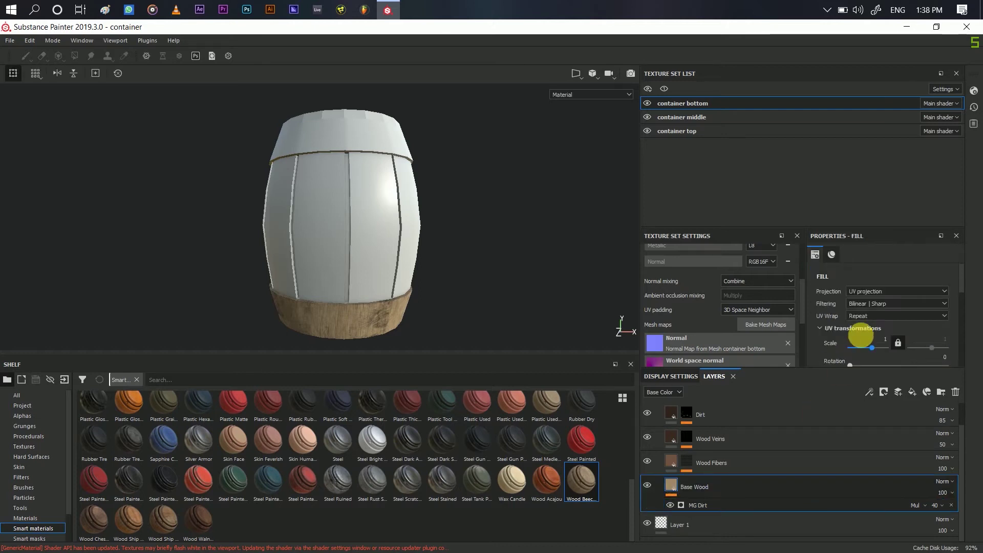
{"action": "scroll", "coordinate": [864, 328], "scroll_direction": "down", "scroll_amount": 3}
{"action": "scroll", "coordinate": [865, 327], "scroll_direction": "down", "scroll_amount": 2}
{"action": "left_click", "coordinate": [868, 330]}
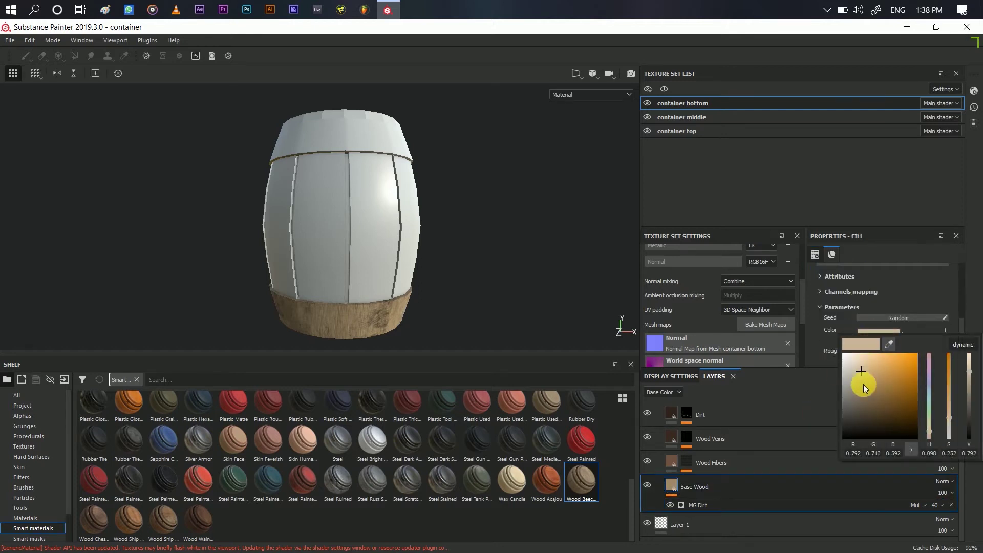
{"action": "left_click_drag", "start_coordinate": [842, 405], "coordinate": [828, 395]}
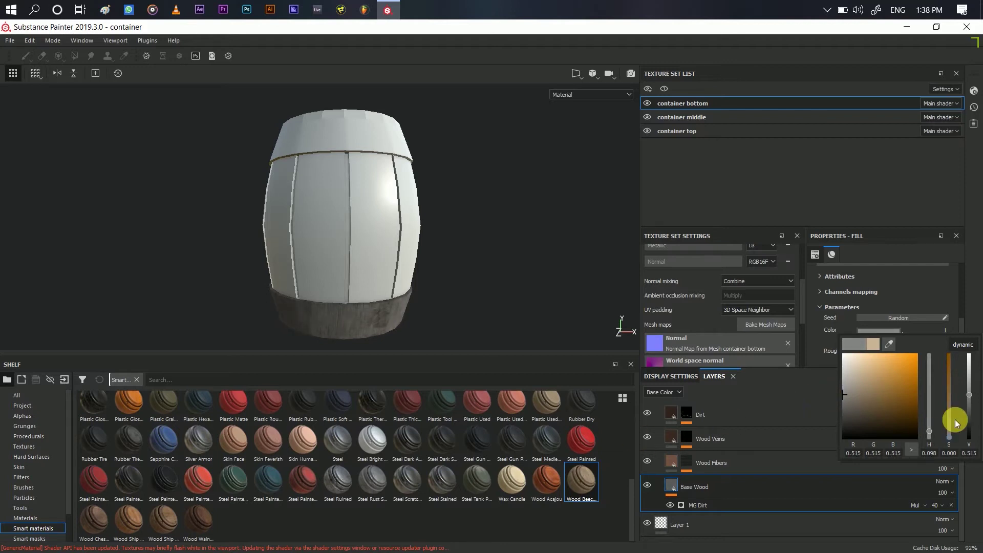
{"action": "left_click_drag", "start_coordinate": [966, 400], "coordinate": [960, 401]}
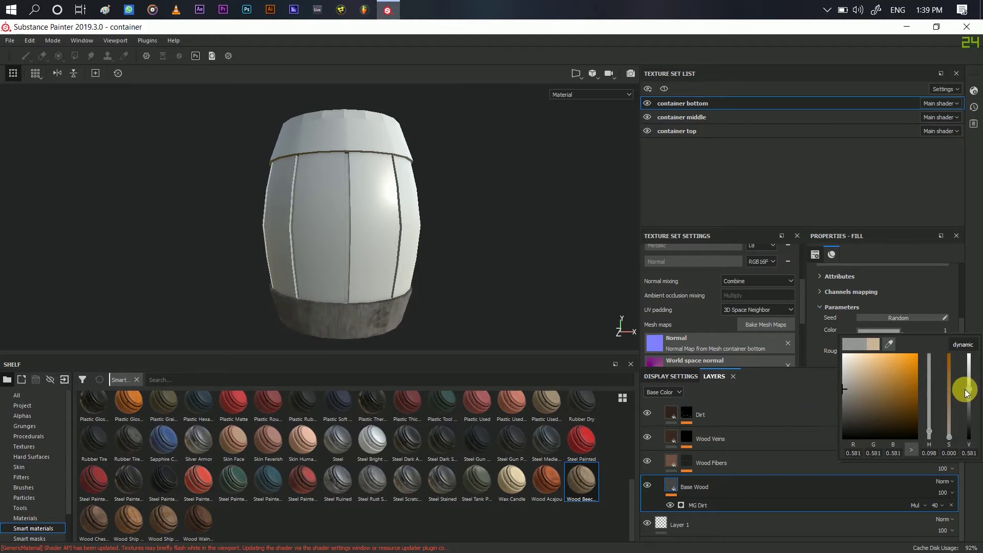
{"action": "left_click", "coordinate": [338, 321]}
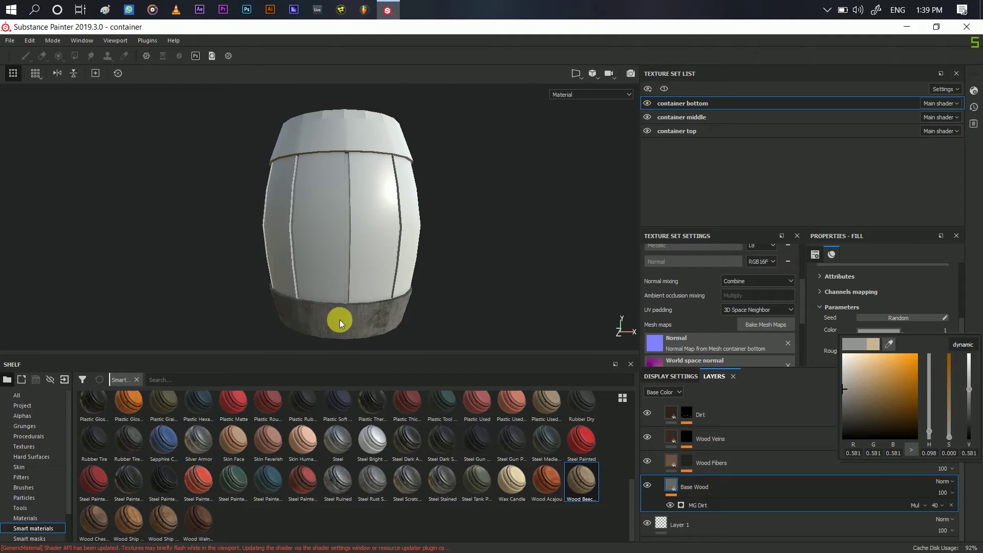
Step: Review the layer stack and reselect the Base Wood layer
{"action": "scroll", "coordinate": [340, 320], "scroll_direction": "down", "scroll_amount": 1}
{"action": "scroll", "coordinate": [339, 319], "scroll_direction": "up", "scroll_amount": 2}
{"action": "scroll", "coordinate": [340, 319], "scroll_direction": "up", "scroll_amount": 3}
{"action": "scroll", "coordinate": [339, 320], "scroll_direction": "down", "scroll_amount": 5}
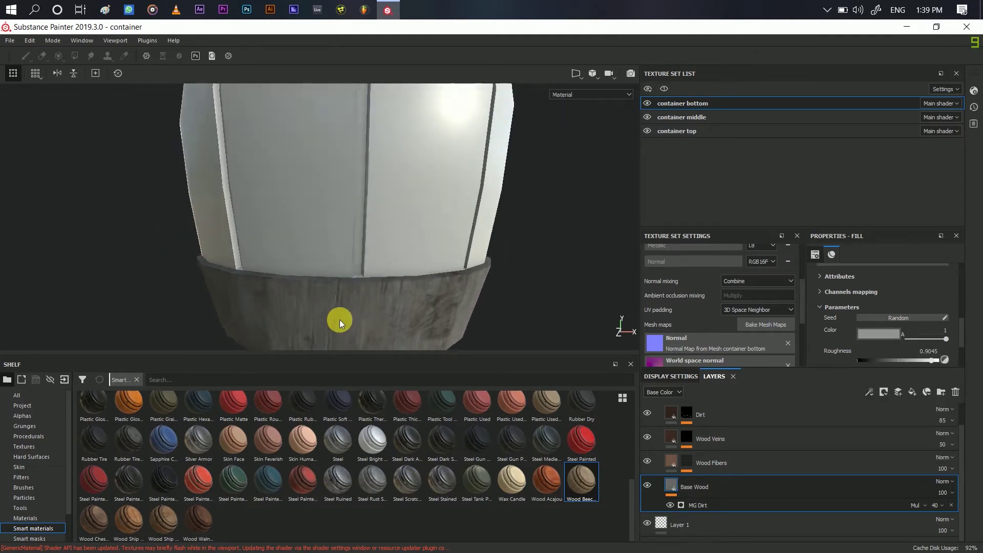
{"action": "left_click", "coordinate": [680, 490]}
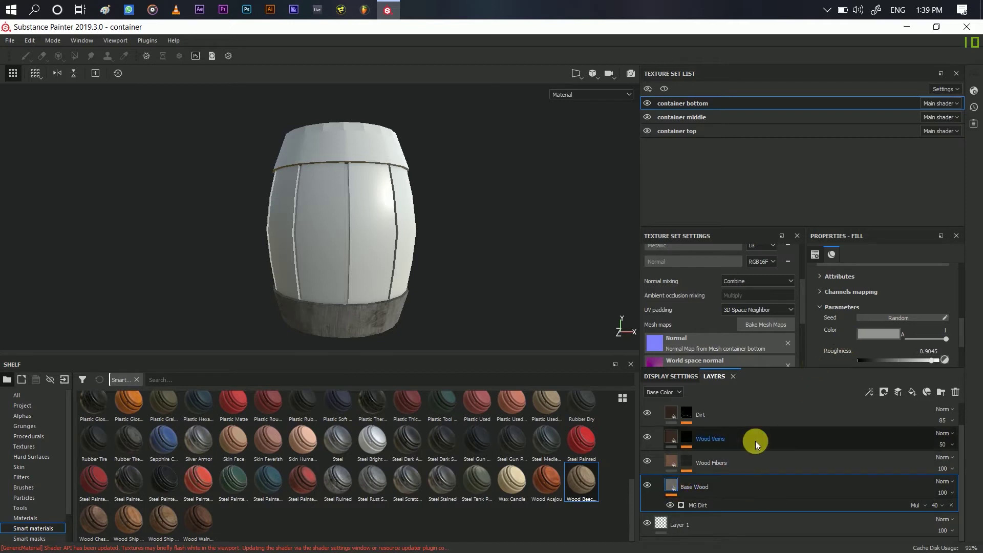
{"action": "scroll", "coordinate": [755, 441], "scroll_direction": "up", "scroll_amount": 1}
Step: Delete the Wood Beech Veined material and add a new dark grey fill layer
{"action": "left_click", "coordinate": [658, 415]}
{"action": "left_click", "coordinate": [742, 416]}
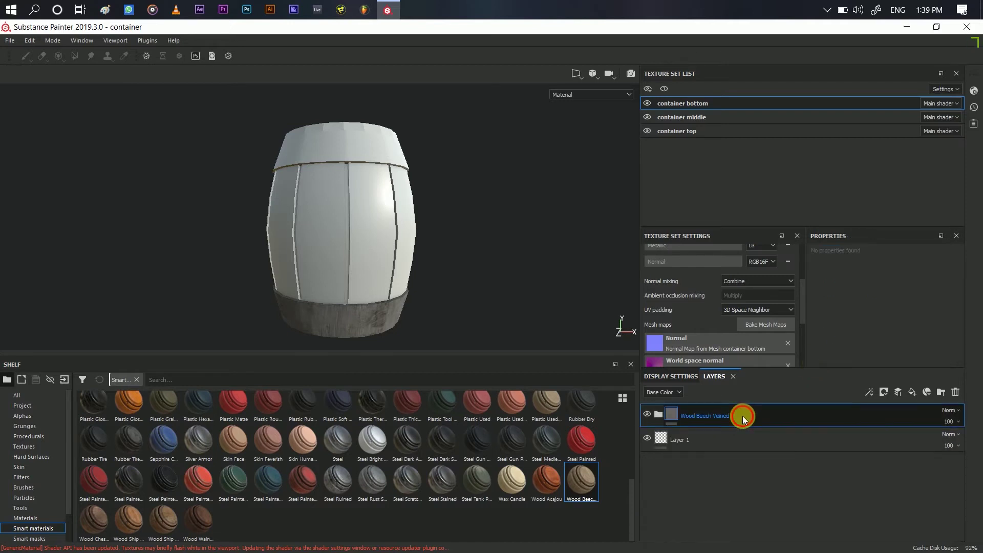
{"action": "key", "text": "Delete"}
{"action": "left_click", "coordinate": [910, 392]}
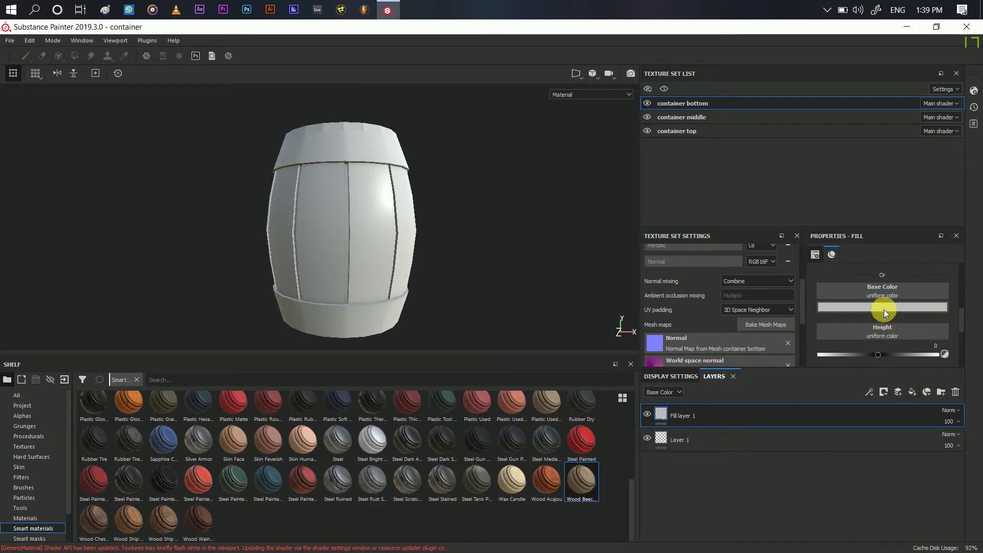
{"action": "left_click", "coordinate": [878, 307]}
{"action": "left_click_drag", "start_coordinate": [844, 355], "coordinate": [843, 377]}
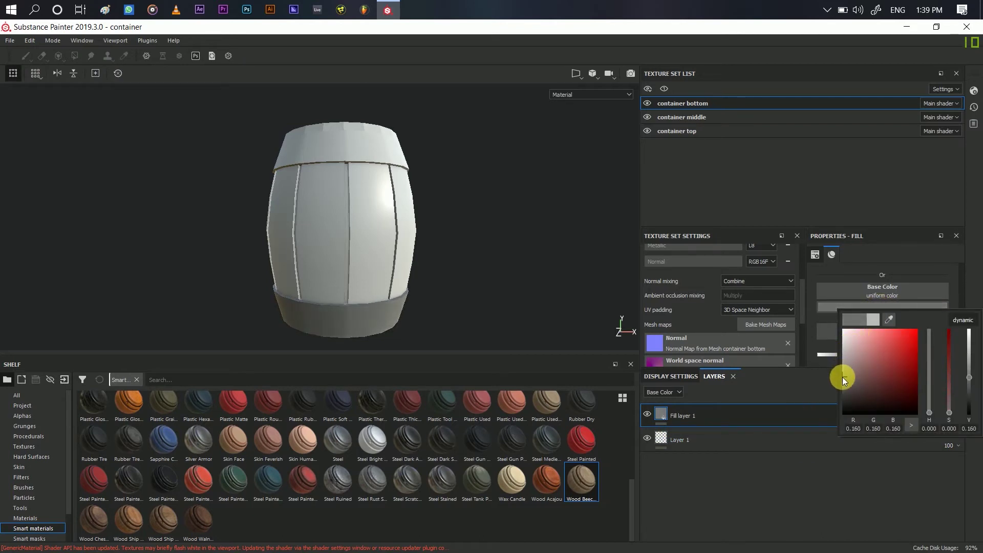
{"action": "left_click", "coordinate": [835, 488]}
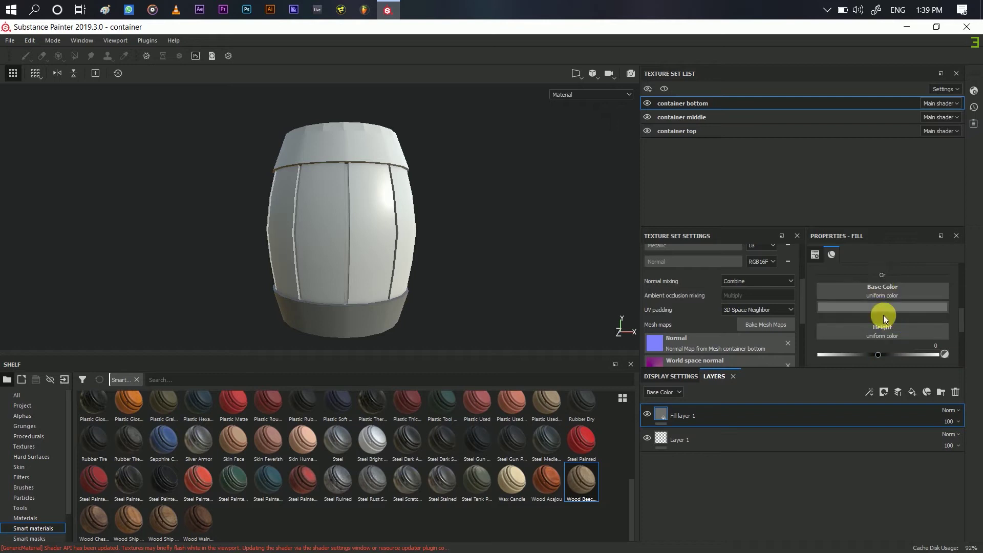
Step: Tune the bottom fill to roughness about 0.3755 and metallic about 0.4051
{"action": "scroll", "coordinate": [883, 314], "scroll_direction": "down", "scroll_amount": 1}
{"action": "scroll", "coordinate": [880, 326], "scroll_direction": "down", "scroll_amount": 2}
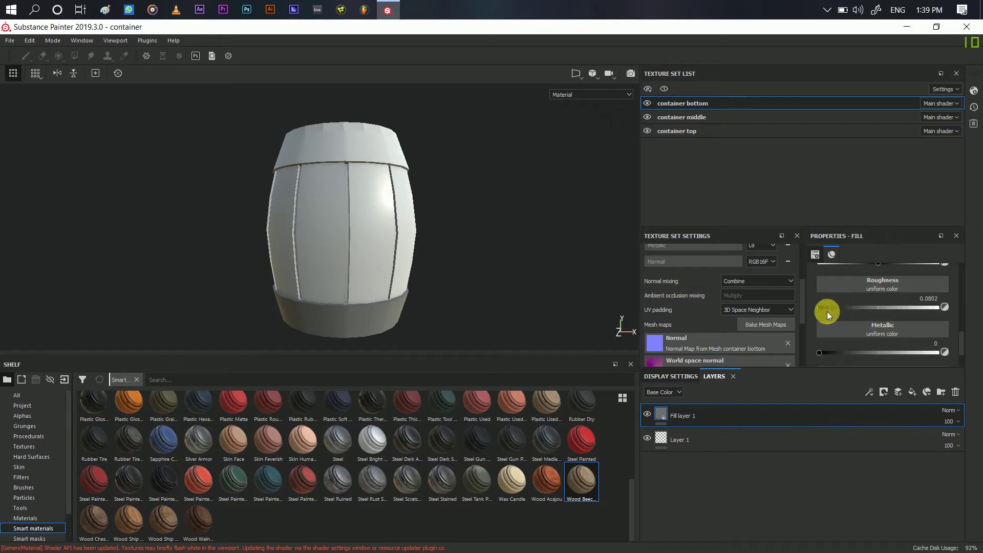
{"action": "left_click_drag", "start_coordinate": [854, 308], "coordinate": [819, 319]}
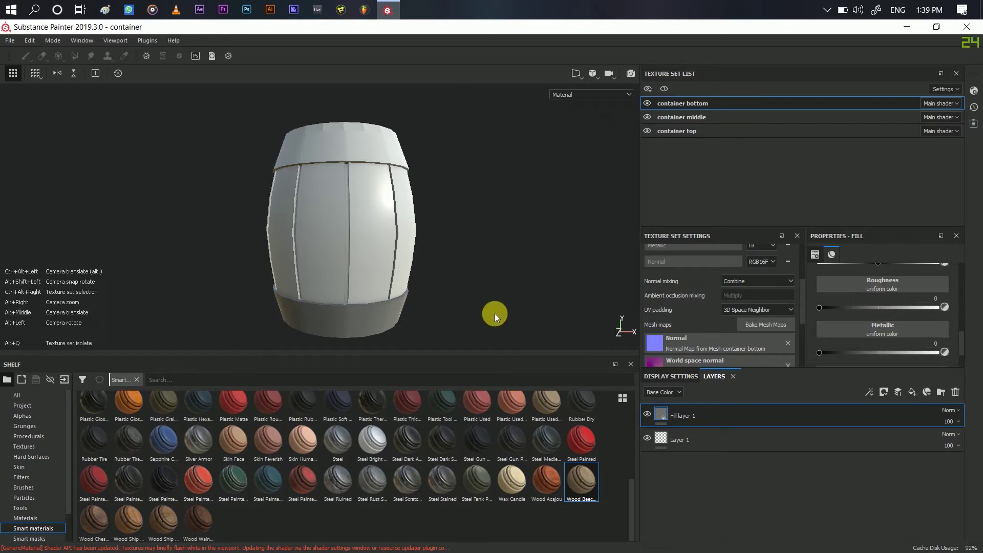
{"action": "right_click_drag", "start_coordinate": [501, 316], "coordinate": [481, 311], "text": "shift"}
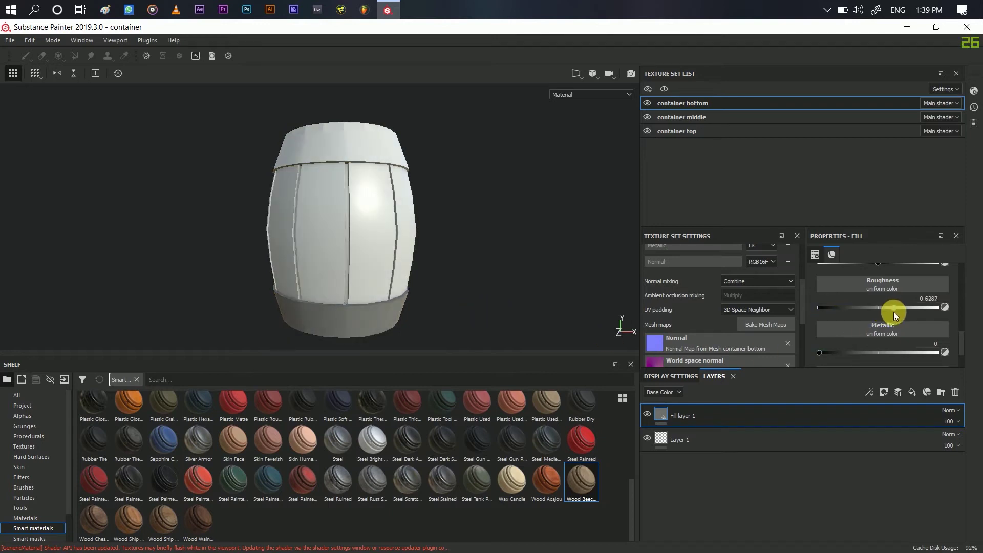
{"action": "left_click_drag", "start_coordinate": [818, 352], "coordinate": [856, 353]}
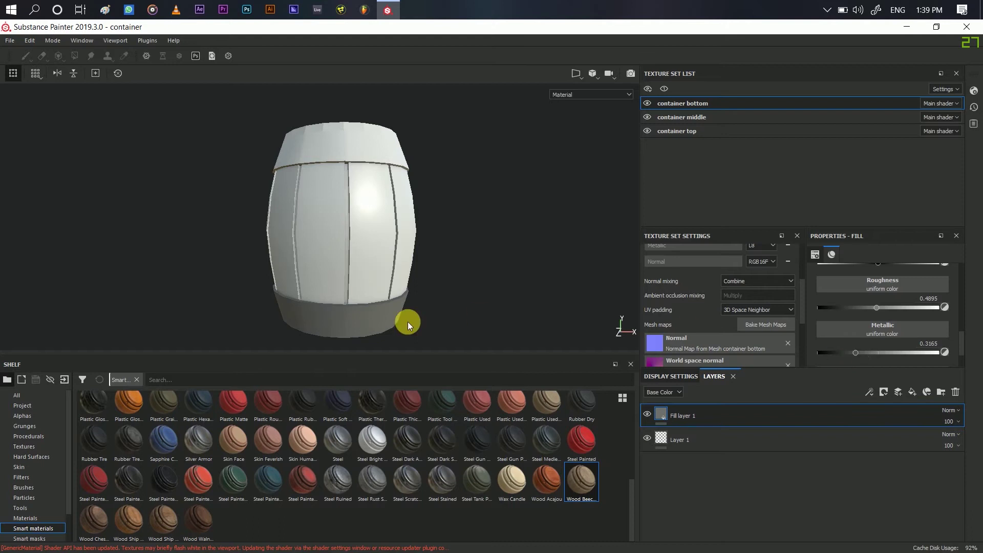
{"action": "scroll", "coordinate": [405, 322], "scroll_direction": "up", "scroll_amount": 3}
{"action": "mouse_move", "coordinate": [402, 323]}
{"action": "left_mouse_down", "text": "alt"}
{"action": "mouse_move", "coordinate": [437, 300]}
{"action": "mouse_move", "coordinate": [472, 205]}
{"action": "mouse_move", "coordinate": [598, 235]}
{"action": "mouse_move", "coordinate": [643, 279]}
{"action": "mouse_move", "coordinate": [614, 291]}
{"action": "mouse_move", "coordinate": [539, 287]}
{"action": "left_mouse_up", "text": "alt"}
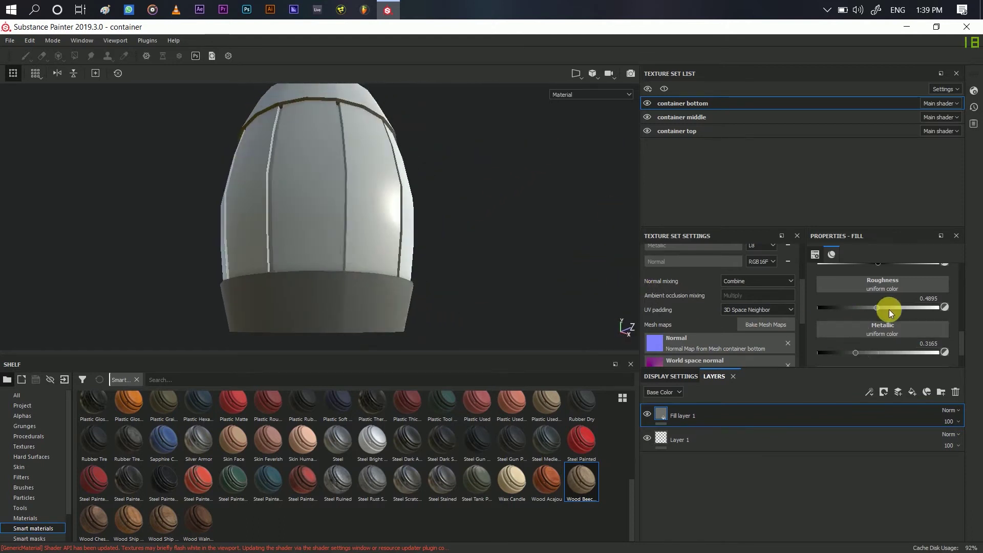
{"action": "mouse_move", "coordinate": [876, 307]}
{"action": "left_mouse_down"}
{"action": "mouse_move", "coordinate": [726, 293]}
{"action": "mouse_move", "coordinate": [885, 312]}
{"action": "left_mouse_up"}
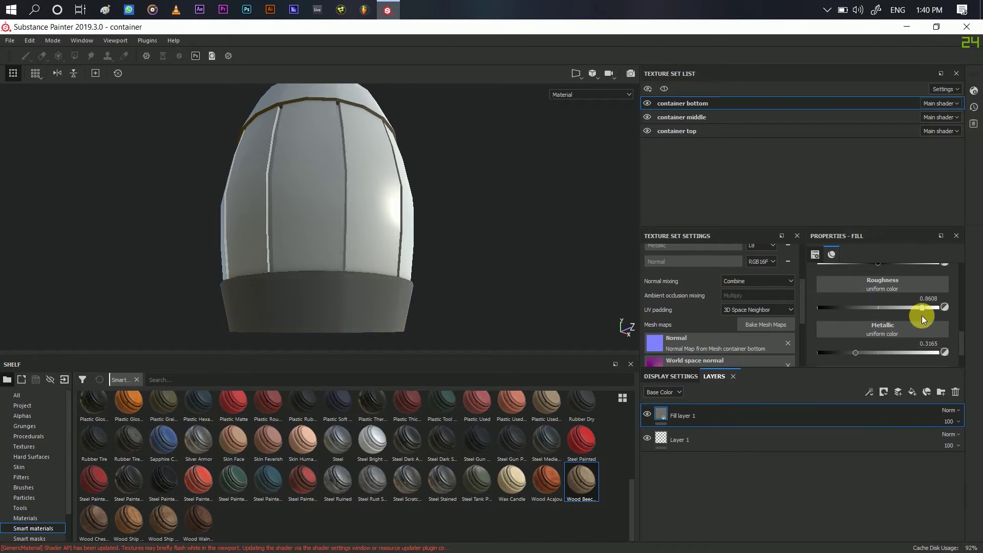
{"action": "left_click_drag", "start_coordinate": [859, 352], "coordinate": [848, 353]}
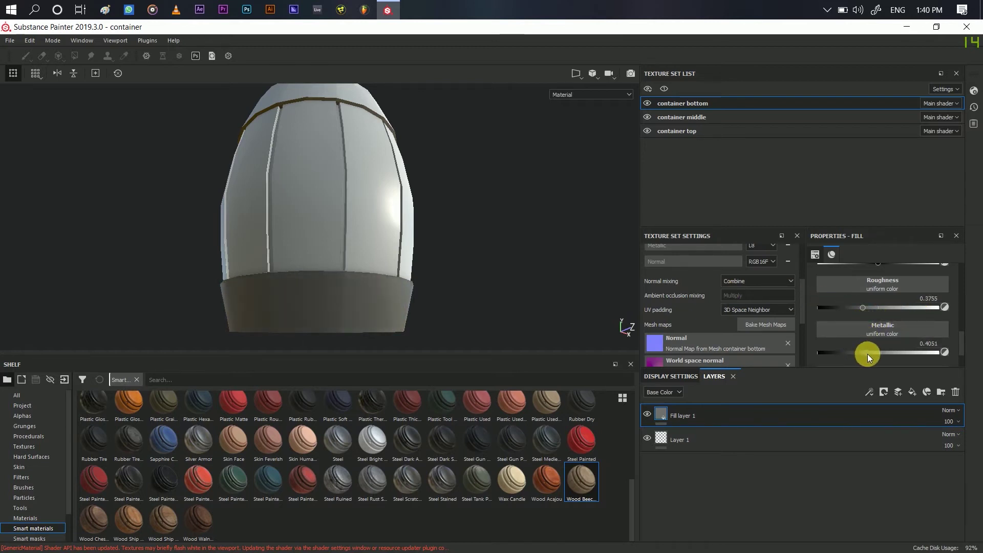
Step: Search 'metal rough' in the roughness channel resources and assign Steel Rough
{"action": "left_click", "coordinate": [884, 285]}
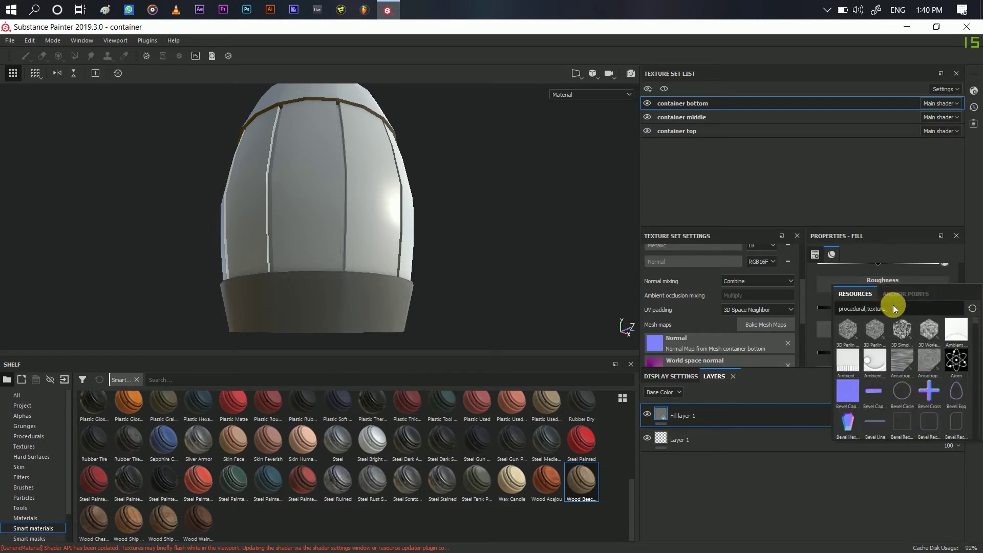
{"action": "key", "text": "BackSpace"}
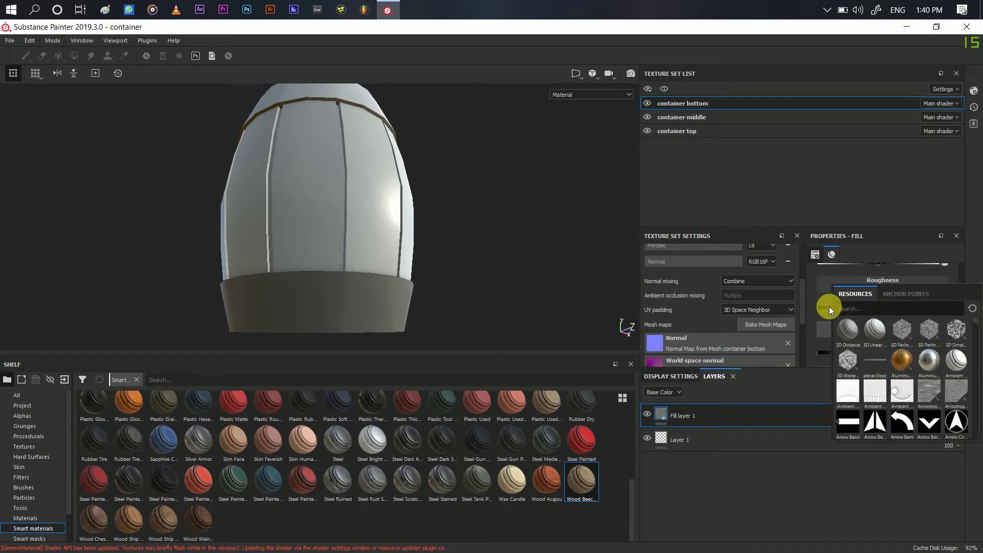
{"action": "type", "text": "mwta"}
{"action": "key", "text": "BackSpace"}
{"action": "key", "text": "BackSpace"}
{"action": "key", "text": "BackSpace"}
{"action": "type", "text": "etal "}
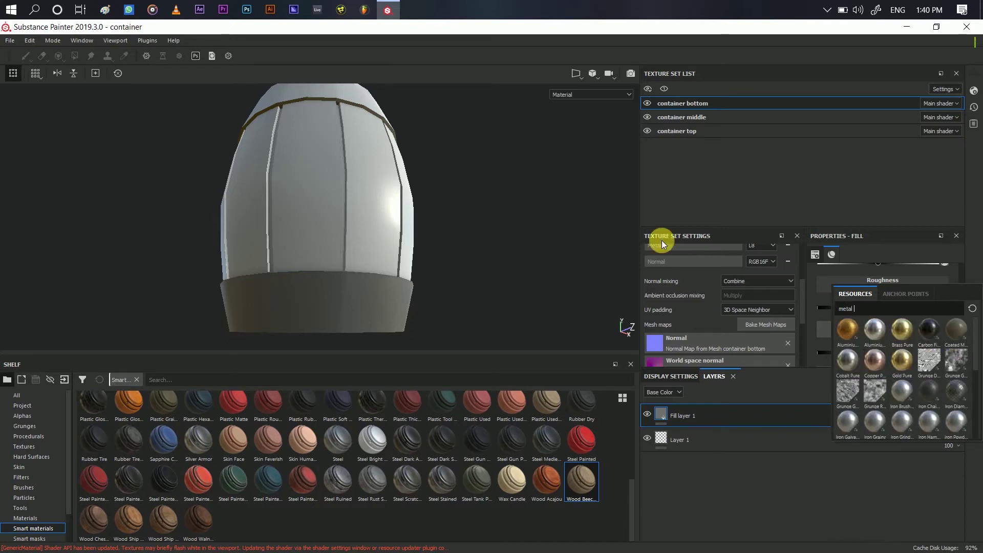
{"action": "type", "text": "rough"}
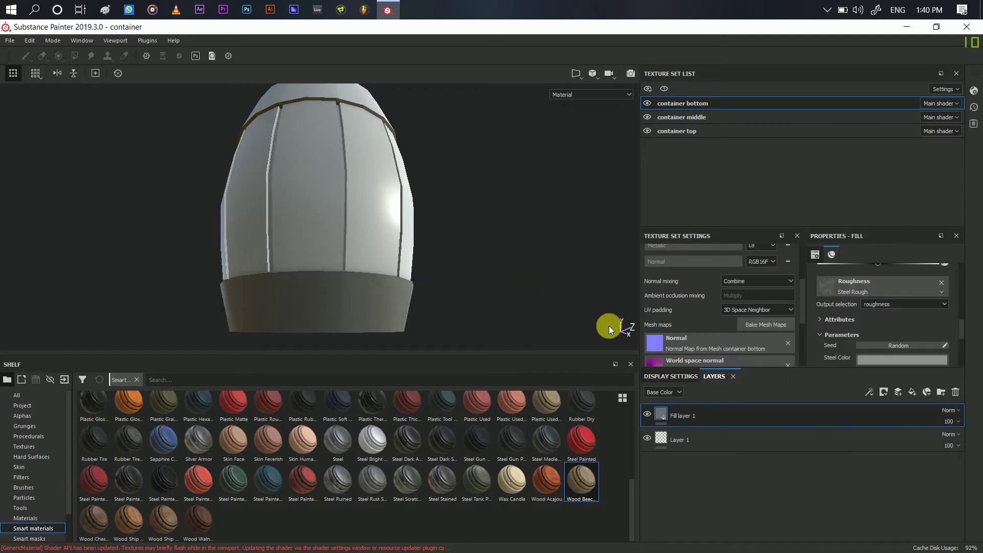
{"action": "scroll", "coordinate": [880, 334], "scroll_direction": "down", "scroll_amount": 2}
Step: Darken the Steel Color and lower the steel roughness and metallic values
{"action": "left_click_drag", "start_coordinate": [882, 320], "coordinate": [877, 323]}
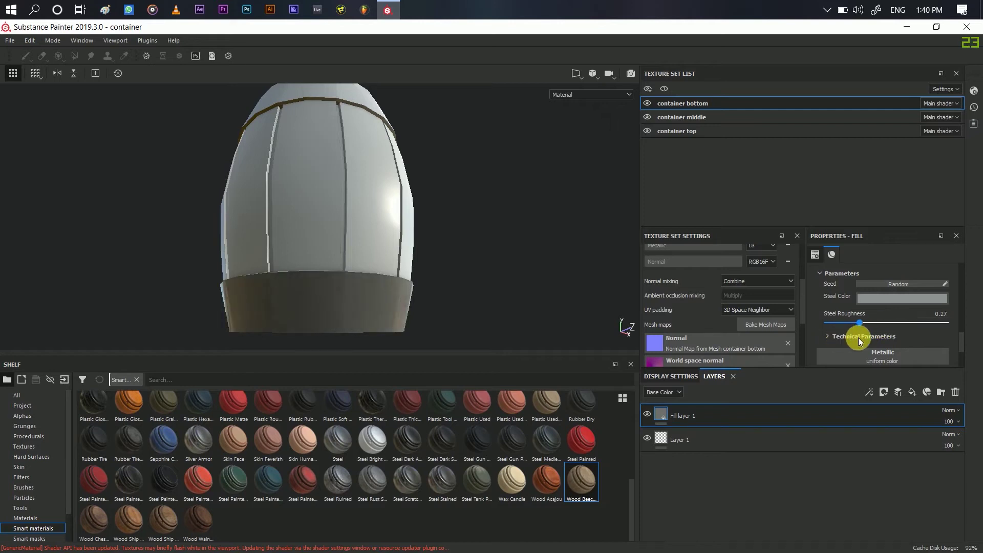
{"action": "left_click", "coordinate": [874, 300]}
{"action": "left_click_drag", "start_coordinate": [841, 369], "coordinate": [843, 378]}
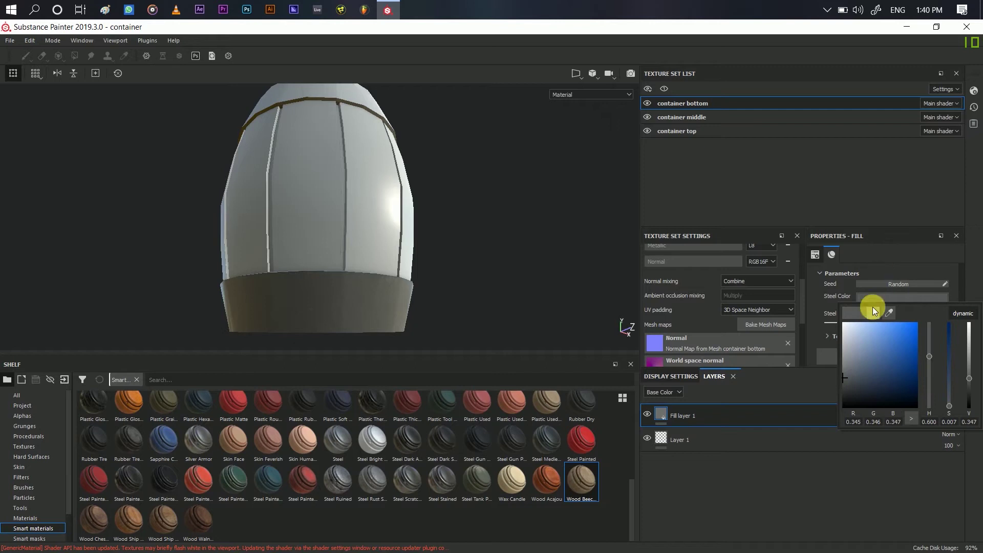
{"action": "left_click", "coordinate": [890, 274]}
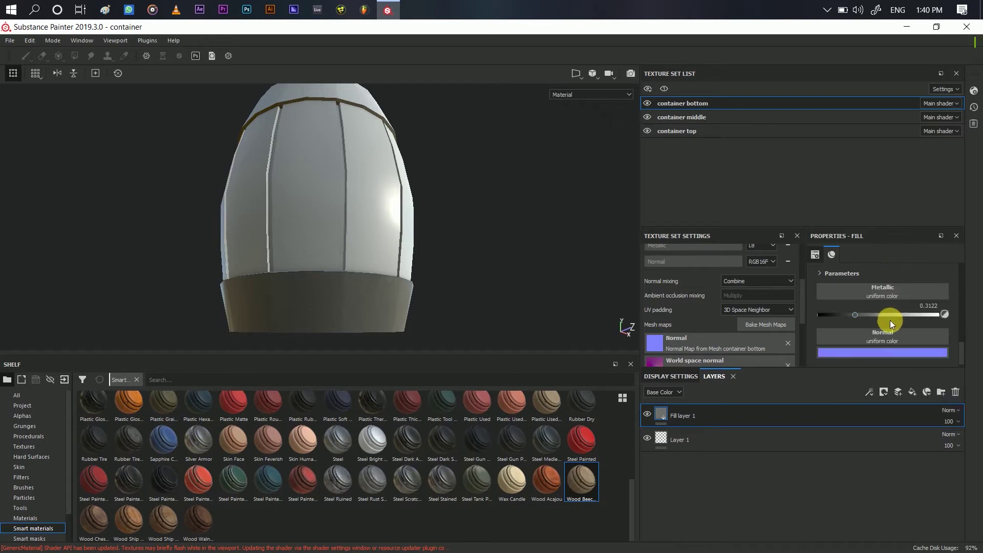
{"action": "left_click_drag", "start_coordinate": [857, 317], "coordinate": [886, 318]}
Step: Set Steel Roughness to 0.38 and randomize the steel pattern seed
{"action": "scroll", "coordinate": [877, 302], "scroll_direction": "up", "scroll_amount": 1}
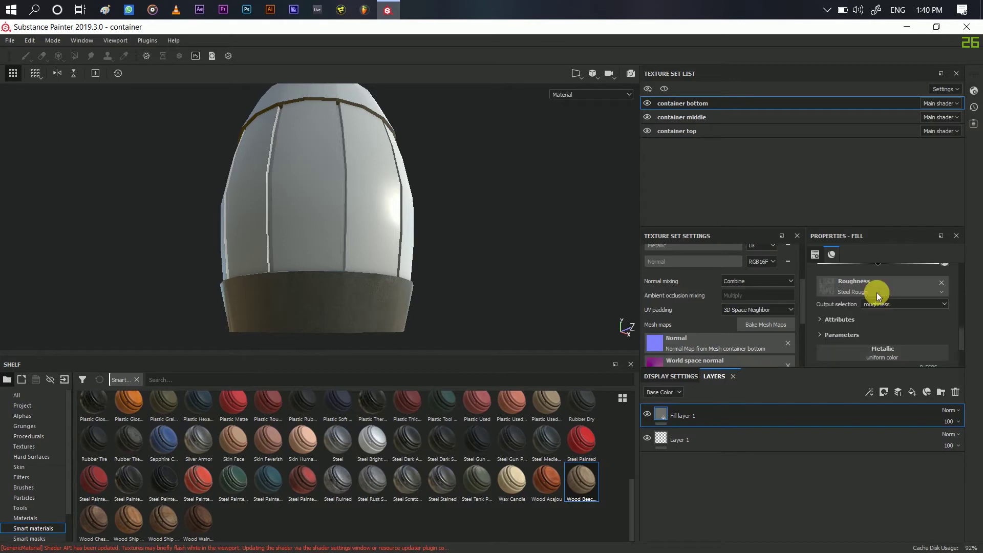
{"action": "scroll", "coordinate": [876, 307], "scroll_direction": "up", "scroll_amount": 2}
{"action": "scroll", "coordinate": [875, 309], "scroll_direction": "up", "scroll_amount": 1}
{"action": "scroll", "coordinate": [875, 310], "scroll_direction": "up", "scroll_amount": 1}
{"action": "scroll", "coordinate": [875, 310], "scroll_direction": "down", "scroll_amount": 1}
{"action": "scroll", "coordinate": [874, 309], "scroll_direction": "down", "scroll_amount": 2}
{"action": "left_click", "coordinate": [875, 310]}
{"action": "mouse_move", "coordinate": [868, 350]}
{"action": "left_mouse_down"}
{"action": "mouse_move", "coordinate": [890, 350]}
{"action": "mouse_move", "coordinate": [872, 352]}
{"action": "left_mouse_up"}
{"action": "left_click", "coordinate": [892, 315]}
{"action": "left_click", "coordinate": [839, 426]}
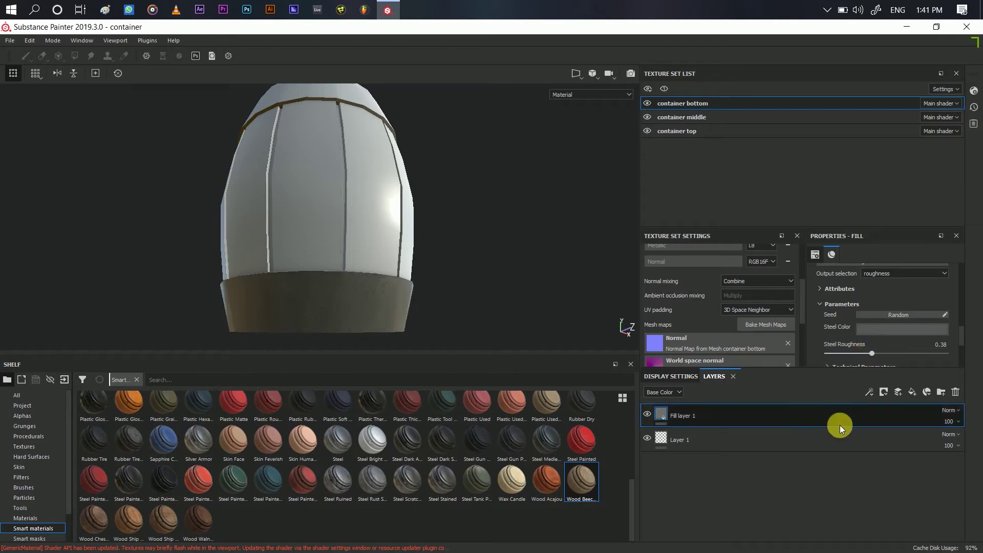
Step: Add Fill layer 2 with a nearly black base colour
{"action": "left_click", "coordinate": [914, 392]}
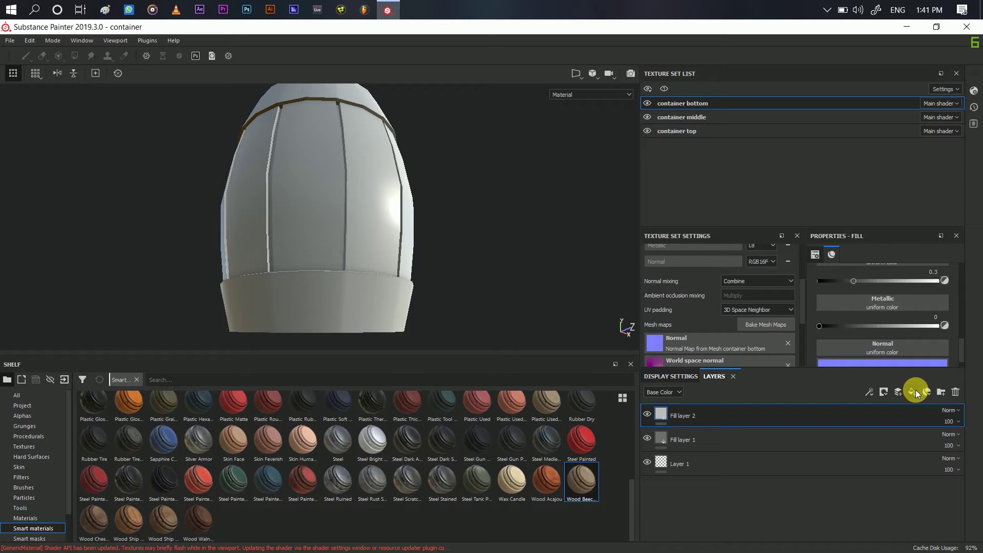
{"action": "scroll", "coordinate": [878, 310], "scroll_direction": "up", "scroll_amount": 5}
{"action": "left_click", "coordinate": [871, 338]}
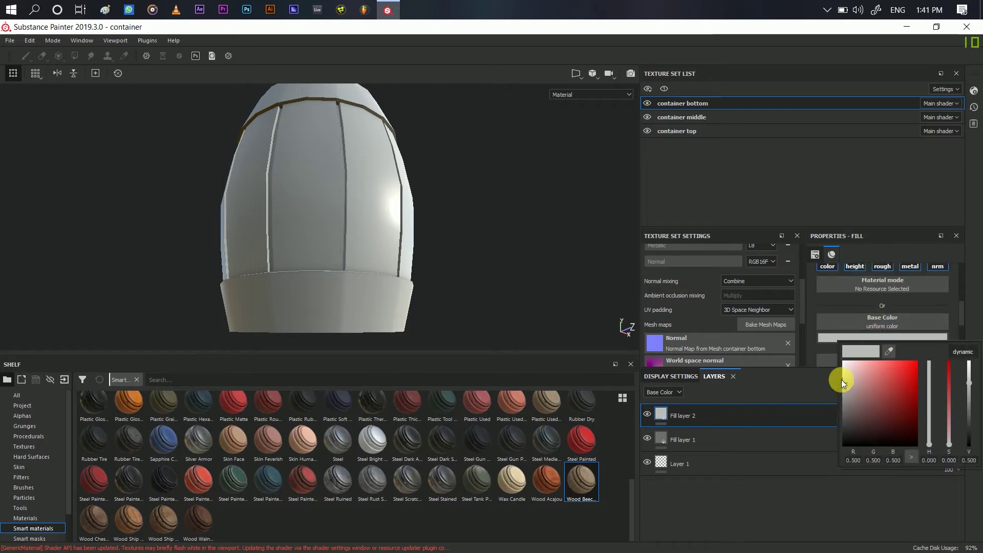
{"action": "left_click_drag", "start_coordinate": [844, 388], "coordinate": [832, 425]}
{"action": "left_click", "coordinate": [724, 443]}
Step: Give Fill layer 2 a black mask driven by a Metal Edge Wear generator
{"action": "right_click", "coordinate": [697, 418]}
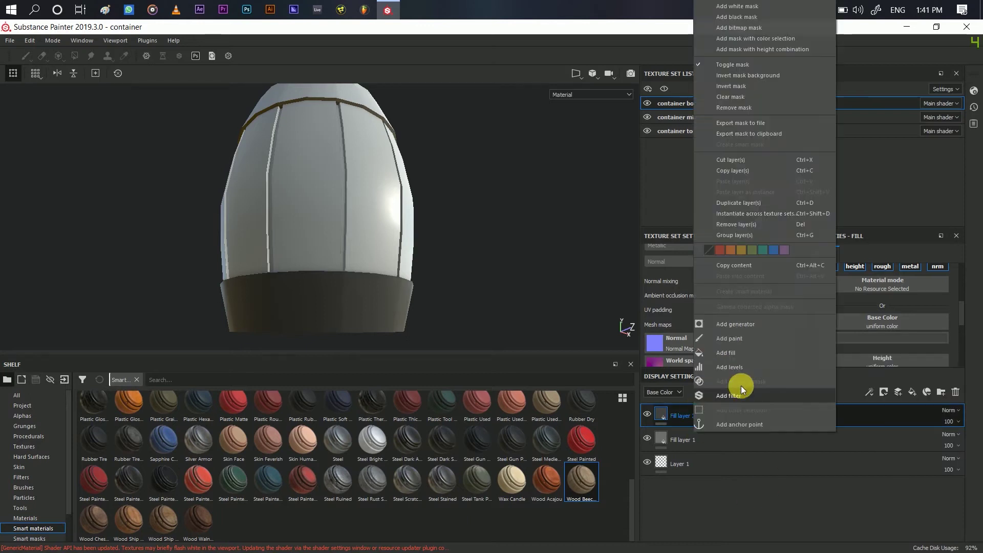
{"action": "left_click", "coordinate": [763, 23]}
{"action": "right_click", "coordinate": [721, 416]}
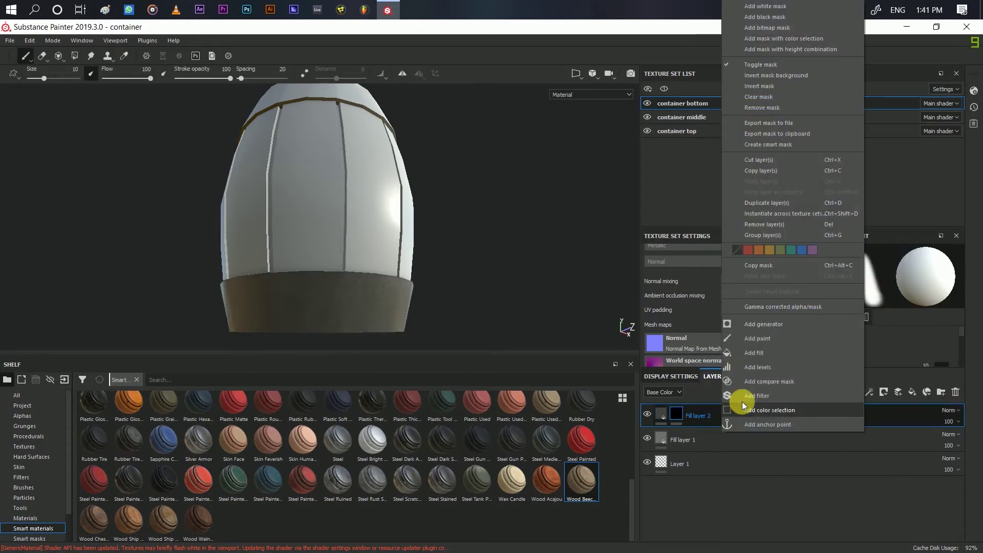
{"action": "left_click", "coordinate": [764, 327]}
{"action": "left_click", "coordinate": [914, 272]}
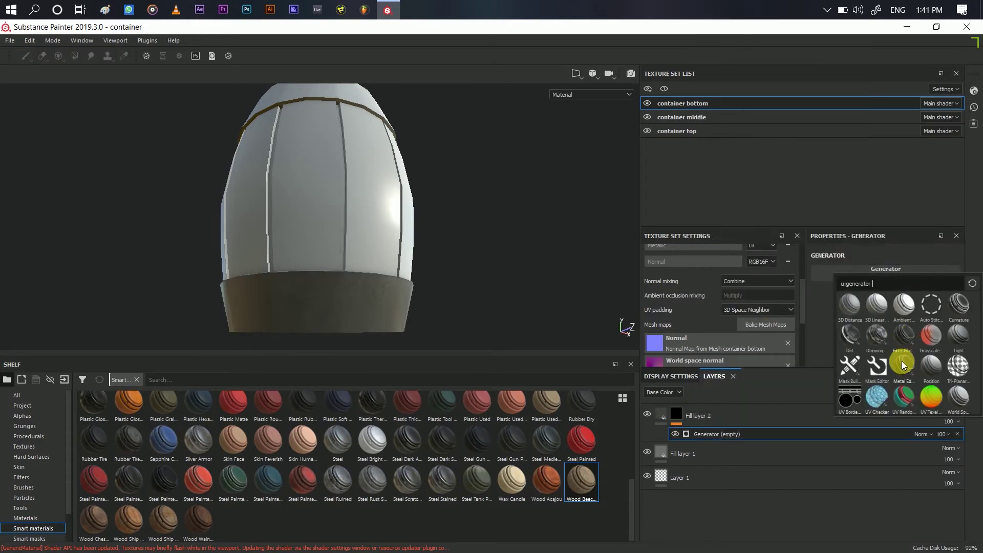
{"action": "left_click", "coordinate": [901, 361]}
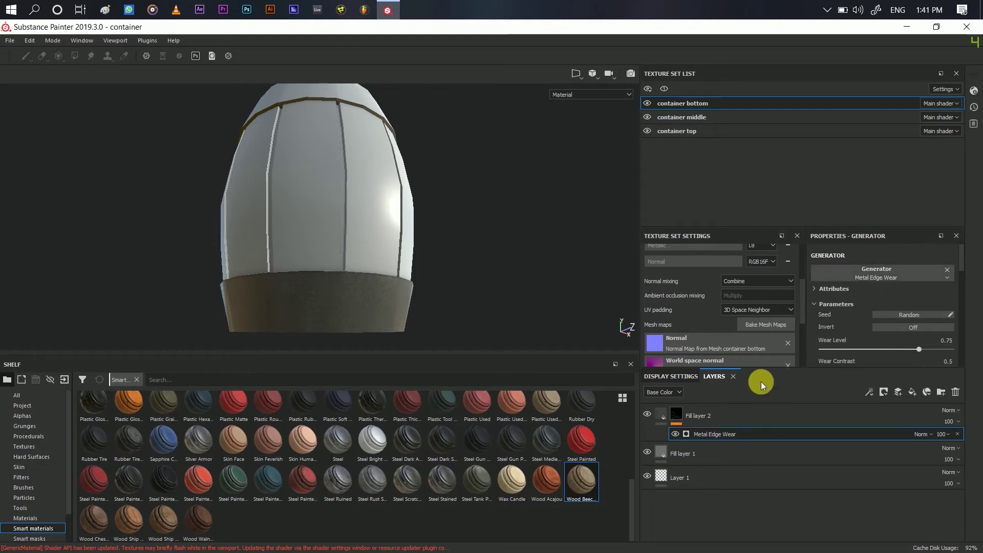
Step: Raise the Metal Edge Wear level to 0.93 and inspect the worn bottom band
{"action": "left_click_drag", "start_coordinate": [413, 312], "coordinate": [362, 331], "text": "alt"}
{"action": "mouse_move", "coordinate": [355, 331]}
{"action": "middle_mouse_down", "text": "alt"}
{"action": "mouse_move", "coordinate": [485, 235]}
{"action": "mouse_move", "coordinate": [514, 201]}
{"action": "middle_mouse_up", "text": "alt"}
{"action": "scroll", "coordinate": [889, 337], "scroll_direction": "down", "scroll_amount": 2}
{"action": "left_click_drag", "start_coordinate": [921, 322], "coordinate": [947, 323]}
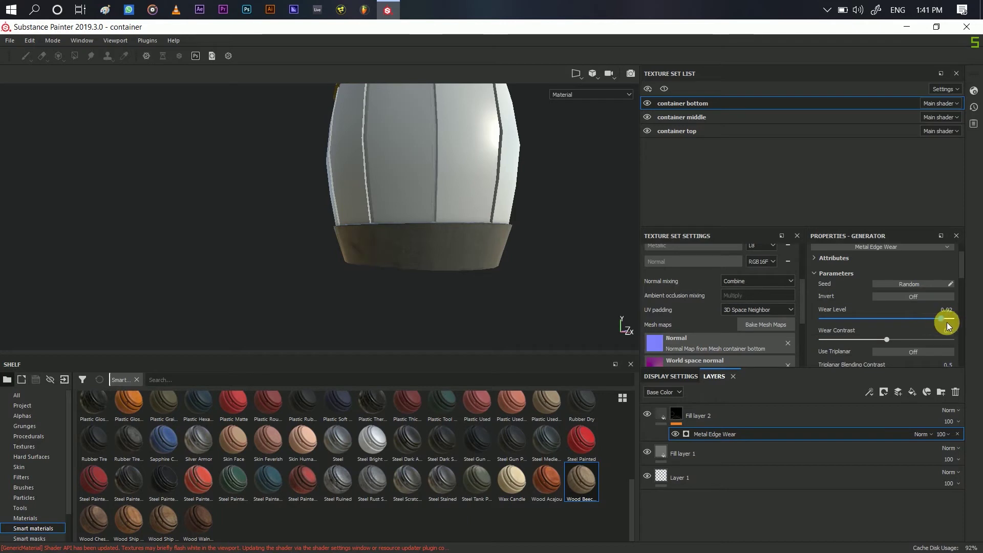
{"action": "left_click_drag", "start_coordinate": [474, 219], "coordinate": [575, 290], "text": "alt"}
{"action": "right_click_drag", "start_coordinate": [575, 290], "coordinate": [528, 302], "text": "alt"}
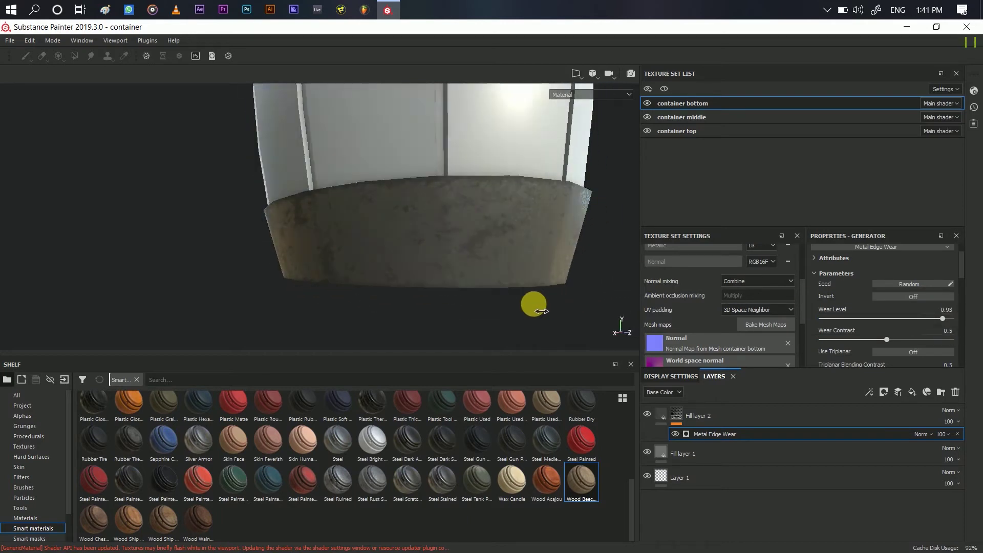
Step: Darken Fill layer 2's base colour to a deeper grey
{"action": "left_click", "coordinate": [661, 424]}
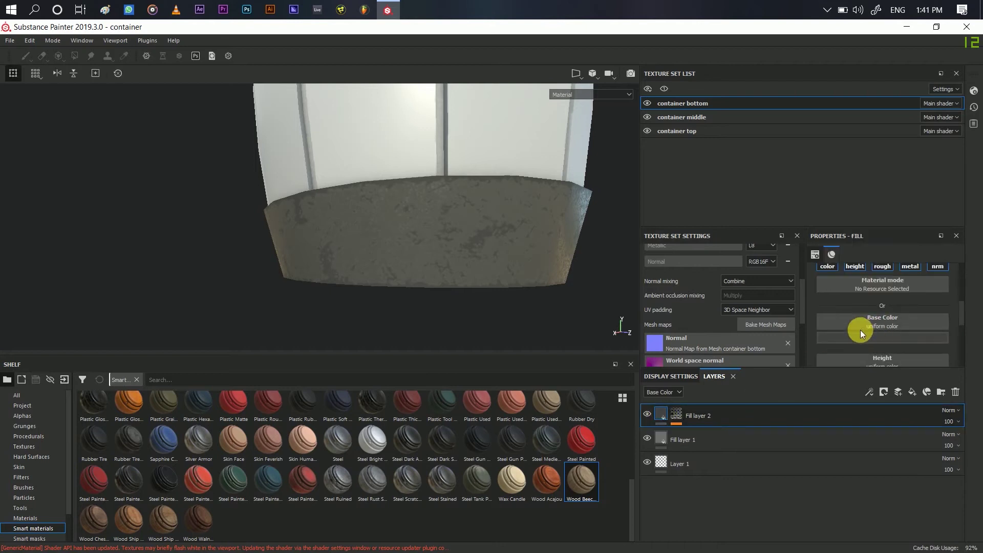
{"action": "left_click", "coordinate": [860, 336]}
{"action": "left_click", "coordinate": [843, 423]}
{"action": "left_click_drag", "start_coordinate": [843, 423], "coordinate": [840, 426]}
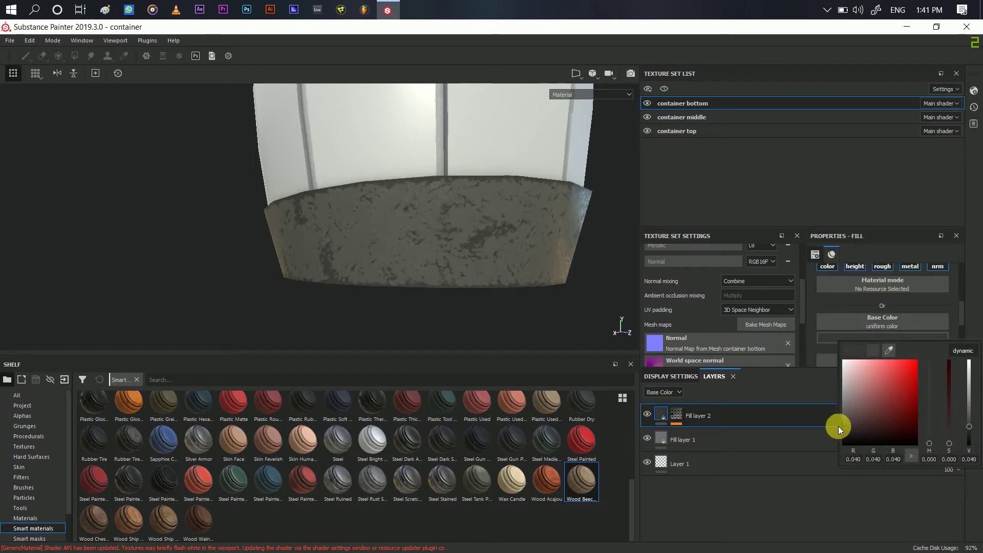
{"action": "left_click", "coordinate": [676, 413]}
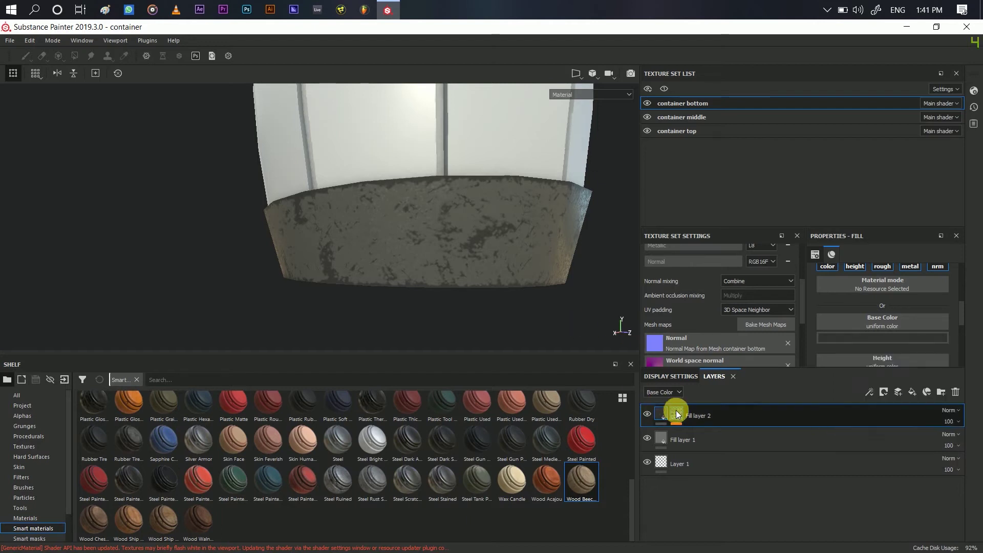
Step: Set the Metal Edge Wear contrast to 0.37 and orbit to check the wear
{"action": "left_click", "coordinate": [693, 433]}
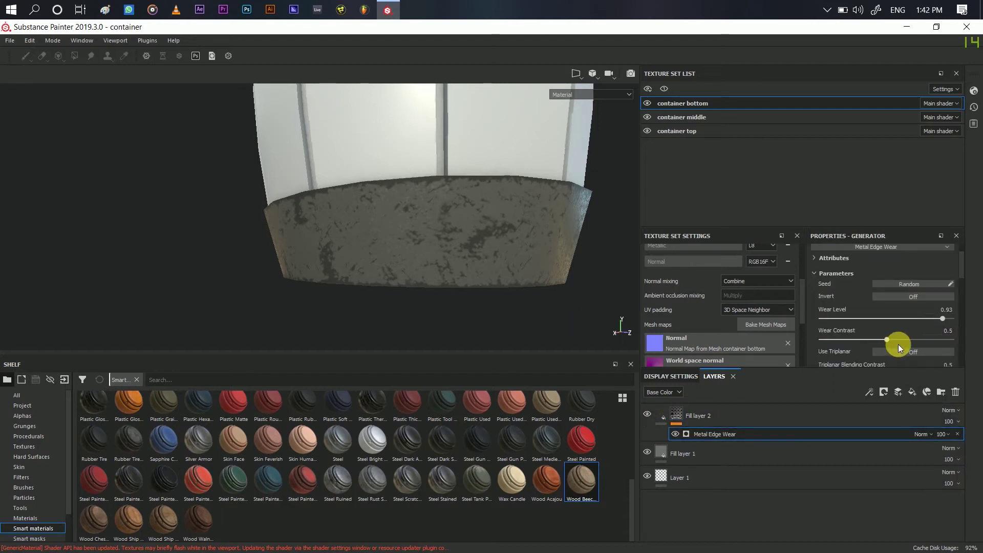
{"action": "left_click", "coordinate": [950, 340]}
{"action": "left_click_drag", "start_coordinate": [874, 343], "coordinate": [869, 340]}
{"action": "mouse_move", "coordinate": [582, 275]}
{"action": "left_mouse_down", "text": "alt"}
{"action": "mouse_move", "coordinate": [614, 285]}
{"action": "mouse_move", "coordinate": [589, 310]}
{"action": "mouse_move", "coordinate": [534, 290]}
{"action": "mouse_move", "coordinate": [575, 294]}
{"action": "mouse_move", "coordinate": [389, 263]}
{"action": "mouse_move", "coordinate": [419, 301]}
{"action": "left_mouse_up", "text": "alt"}
{"action": "scroll", "coordinate": [417, 265], "scroll_direction": "up", "scroll_amount": 2}
{"action": "scroll", "coordinate": [416, 267], "scroll_direction": "up", "scroll_amount": 3}
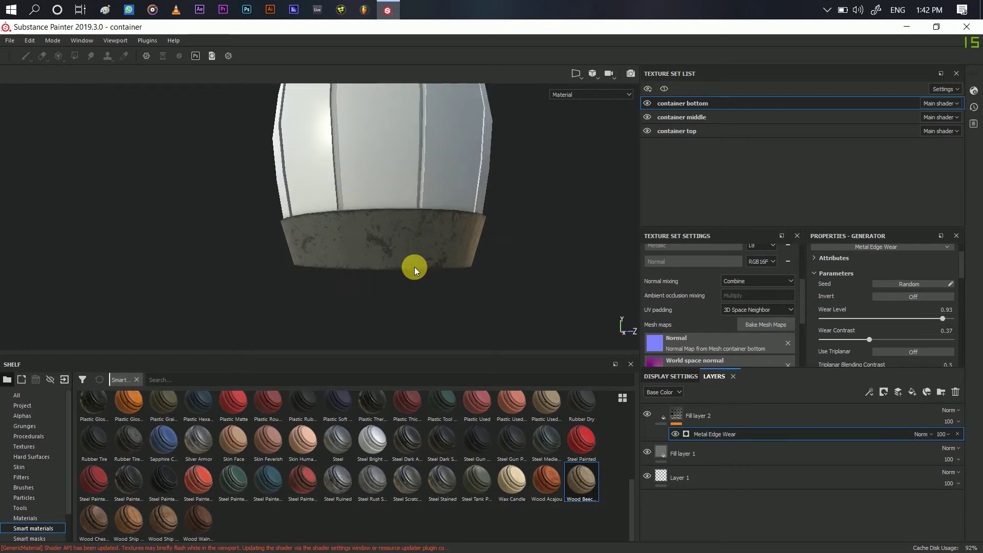
{"action": "scroll", "coordinate": [881, 324], "scroll_direction": "down", "scroll_amount": 2}
{"action": "scroll", "coordinate": [882, 324], "scroll_direction": "down", "scroll_amount": 5}
{"action": "scroll", "coordinate": [882, 325], "scroll_direction": "down", "scroll_amount": 2}
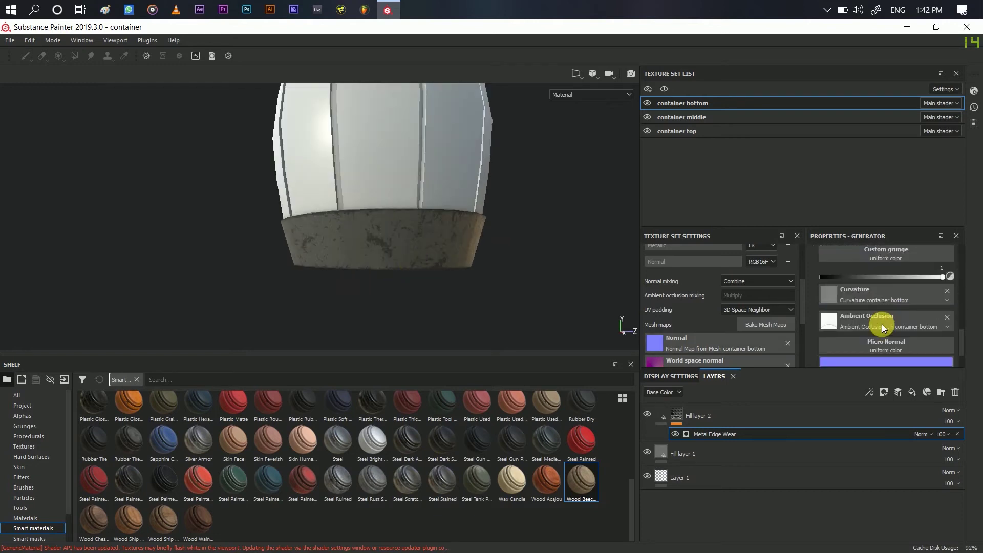
Step: Switch Fill layer 2's mask generator to Dripping Rust
{"action": "scroll", "coordinate": [882, 324], "scroll_direction": "down", "scroll_amount": 2}
{"action": "mouse_move", "coordinate": [527, 285]}
{"action": "left_mouse_down", "text": "alt"}
{"action": "mouse_move", "coordinate": [314, 287]}
{"action": "mouse_move", "coordinate": [499, 299]}
{"action": "mouse_move", "coordinate": [577, 292]}
{"action": "mouse_move", "coordinate": [507, 287]}
{"action": "mouse_move", "coordinate": [445, 305]}
{"action": "mouse_move", "coordinate": [515, 321]}
{"action": "left_mouse_up", "text": "alt"}
{"action": "scroll", "coordinate": [883, 308], "scroll_direction": "up", "scroll_amount": 3}
{"action": "scroll", "coordinate": [883, 309], "scroll_direction": "up", "scroll_amount": 4}
{"action": "scroll", "coordinate": [883, 308], "scroll_direction": "up", "scroll_amount": 2}
{"action": "left_click", "coordinate": [885, 274]}
{"action": "left_click", "coordinate": [878, 334]}
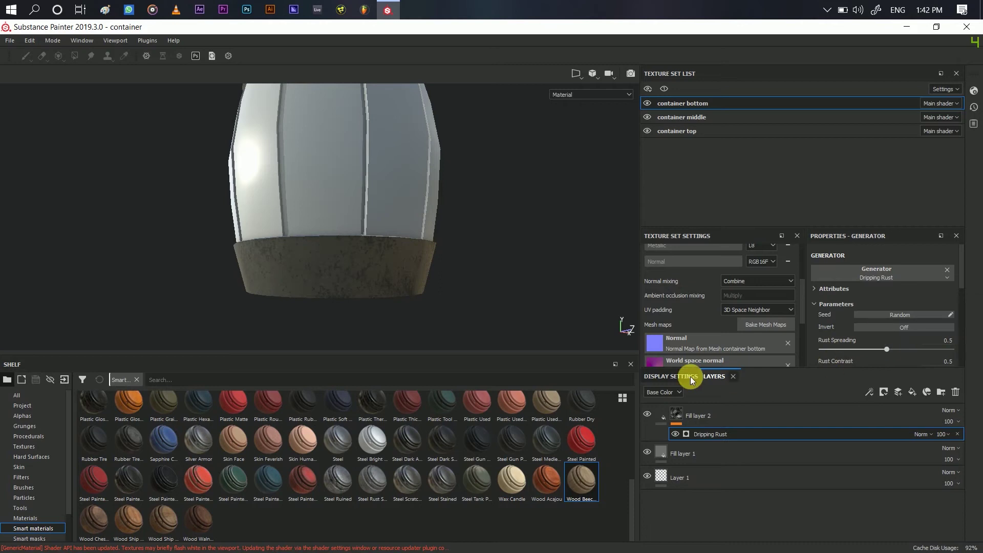
Step: Tune Dripping Rust's Rust Spreading, settling it at 0.73
{"action": "left_click_drag", "start_coordinate": [475, 294], "coordinate": [439, 296], "text": "alt"}
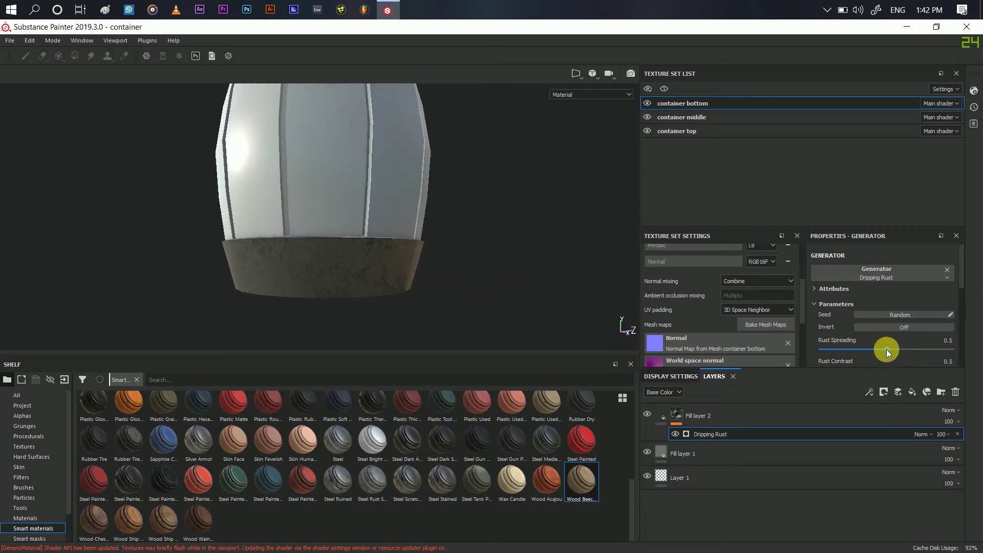
{"action": "left_click_drag", "start_coordinate": [887, 349], "coordinate": [907, 350]}
{"action": "mouse_move", "coordinate": [446, 252]}
{"action": "left_mouse_down", "text": "alt"}
{"action": "mouse_move", "coordinate": [428, 257]}
{"action": "mouse_move", "coordinate": [480, 293]}
{"action": "mouse_move", "coordinate": [450, 292]}
{"action": "mouse_move", "coordinate": [450, 275]}
{"action": "mouse_move", "coordinate": [472, 270]}
{"action": "mouse_move", "coordinate": [492, 277]}
{"action": "mouse_move", "coordinate": [492, 295]}
{"action": "mouse_move", "coordinate": [490, 254]}
{"action": "mouse_move", "coordinate": [505, 281]}
{"action": "left_mouse_up", "text": "alt"}
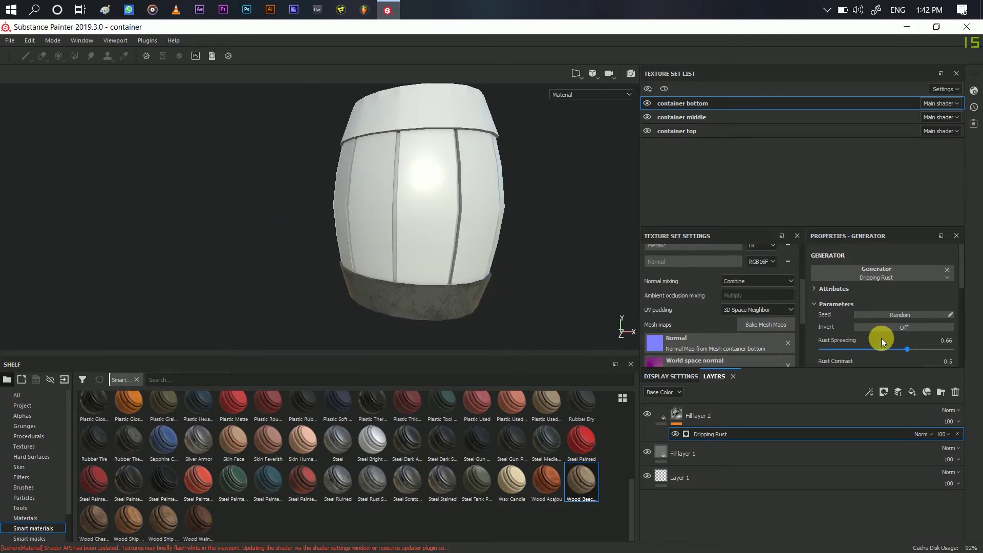
{"action": "left_click", "coordinate": [899, 349]}
{"action": "scroll", "coordinate": [900, 349], "scroll_direction": "down", "scroll_amount": 2}
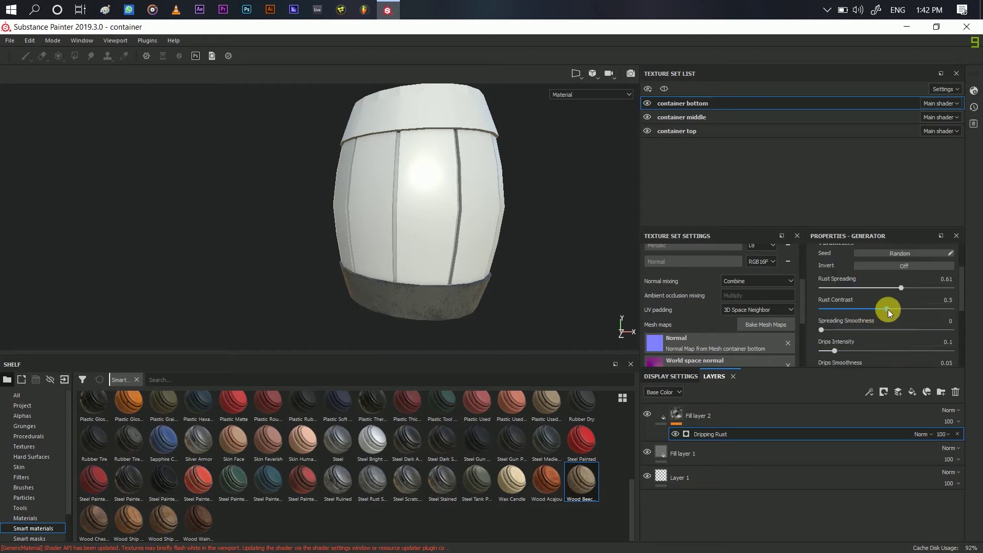
{"action": "left_click", "coordinate": [915, 288]}
Step: Adjust Drips Intensity, inspect the barrel bottom, and add a new fill layer
{"action": "left_click_drag", "start_coordinate": [845, 349], "coordinate": [817, 349]}
{"action": "scroll", "coordinate": [840, 327], "scroll_direction": "down", "scroll_amount": 3}
{"action": "scroll", "coordinate": [840, 326], "scroll_direction": "up", "scroll_amount": 1}
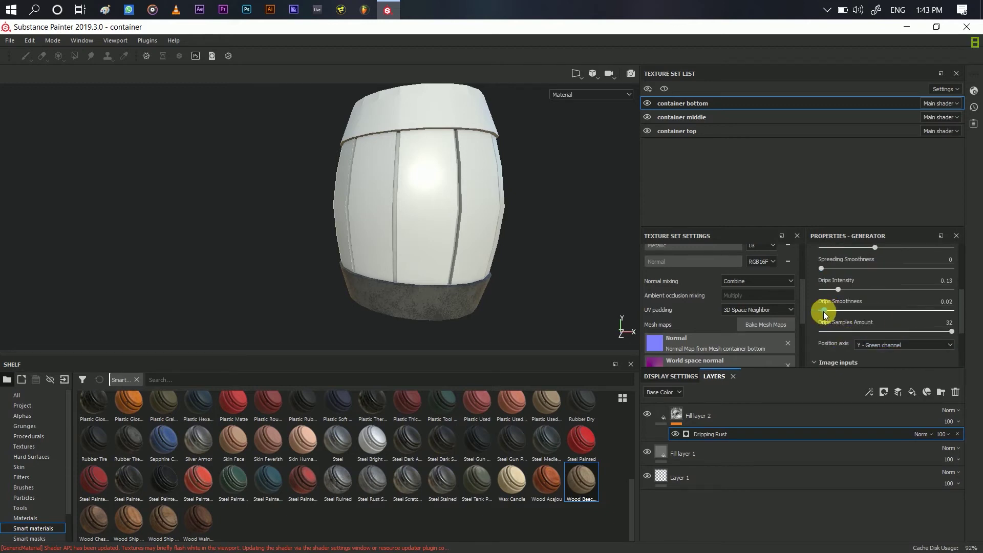
{"action": "scroll", "coordinate": [854, 307], "scroll_direction": "down", "scroll_amount": 2}
{"action": "mouse_move", "coordinate": [508, 324]}
{"action": "left_mouse_down", "text": "alt"}
{"action": "mouse_move", "coordinate": [553, 309]}
{"action": "mouse_move", "coordinate": [571, 321]}
{"action": "mouse_move", "coordinate": [557, 314]}
{"action": "mouse_move", "coordinate": [522, 233]}
{"action": "mouse_move", "coordinate": [503, 287]}
{"action": "mouse_move", "coordinate": [507, 268]}
{"action": "left_mouse_up", "text": "alt"}
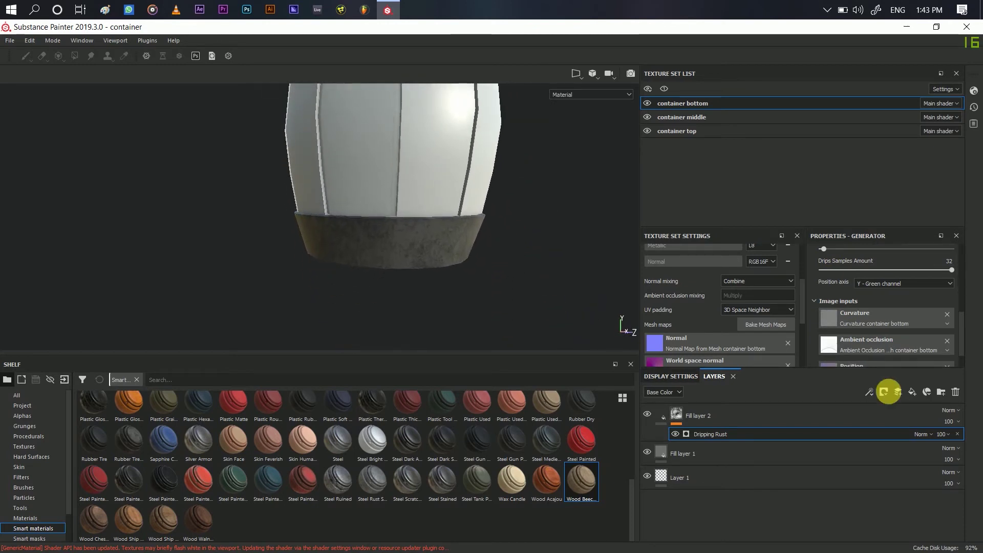
{"action": "left_click", "coordinate": [912, 391]}
Step: Set Fill layer 3's base colour to dark grey
{"action": "right_click", "coordinate": [663, 411]}
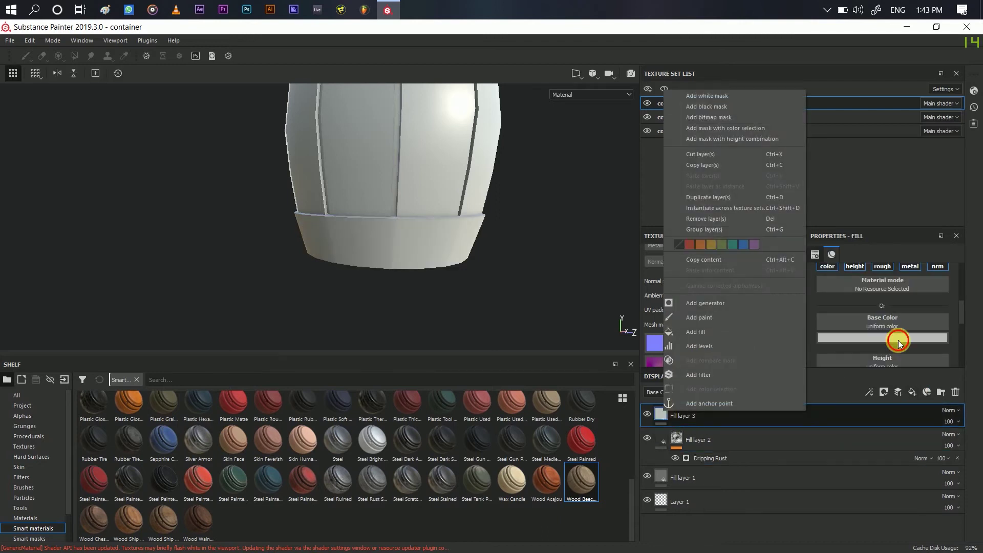
{"action": "left_click", "coordinate": [840, 339]}
{"action": "left_click_drag", "start_coordinate": [847, 391], "coordinate": [835, 426]}
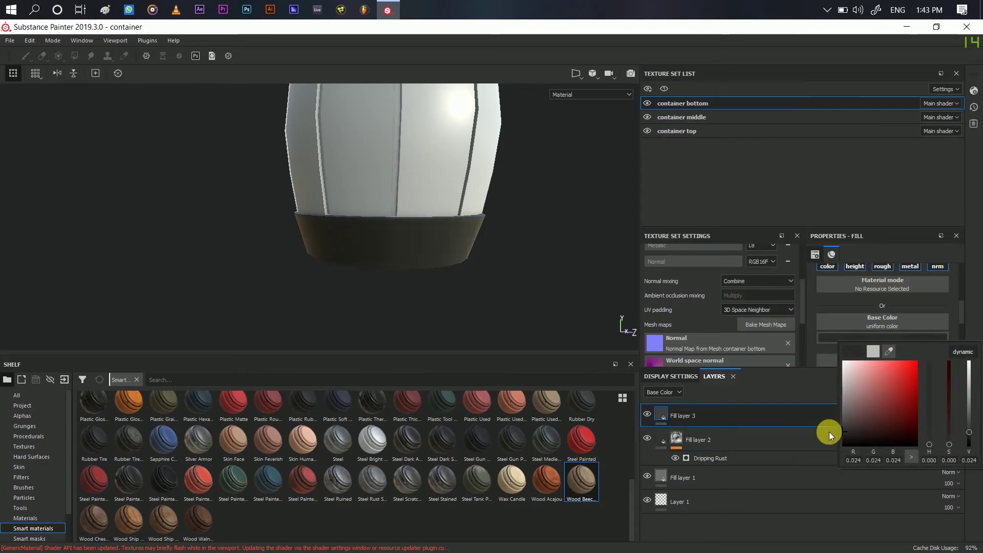
{"action": "left_click", "coordinate": [681, 414]}
Step: Give Fill layer 3 a black mask driven by a Metal Edge Wear generator
{"action": "right_click", "coordinate": [681, 413]}
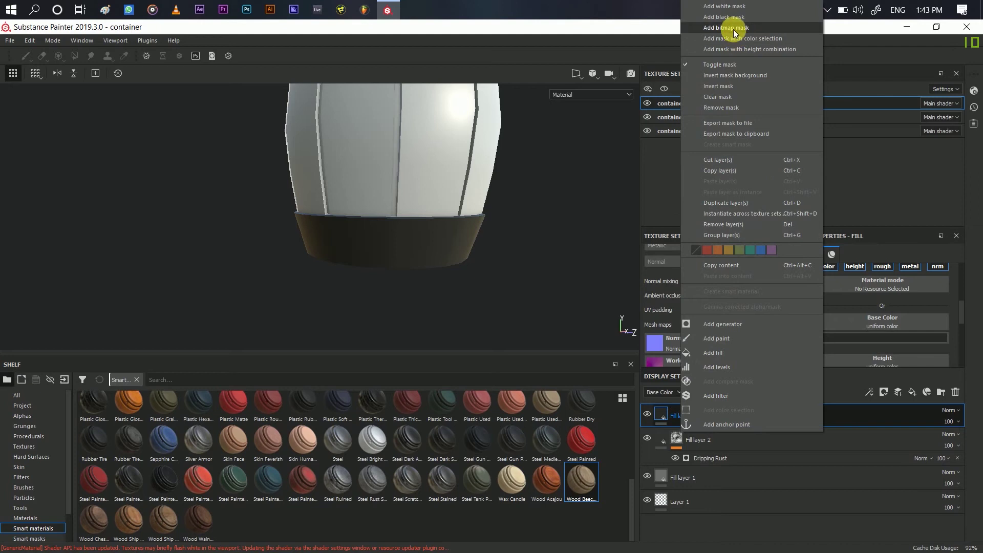
{"action": "left_click", "coordinate": [734, 18]}
{"action": "right_click", "coordinate": [726, 414]}
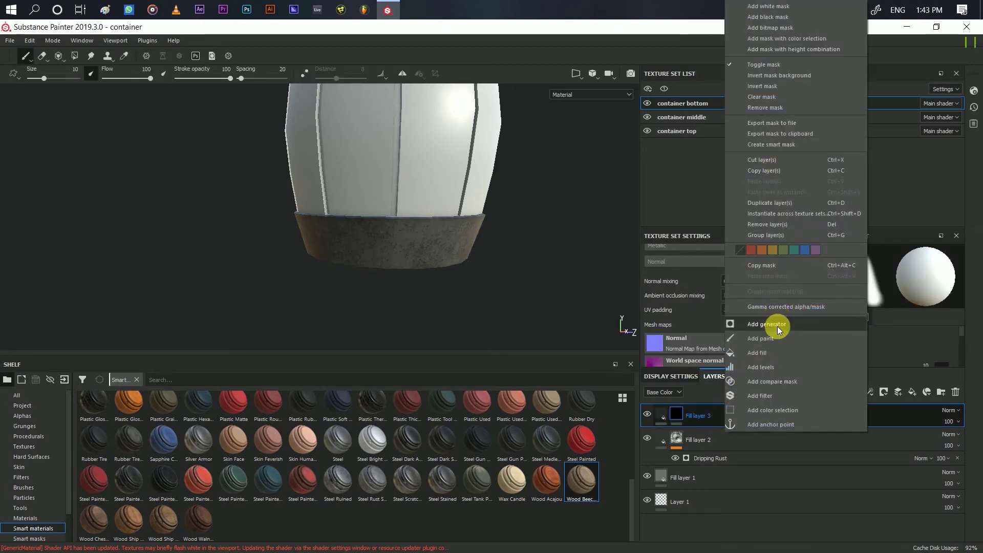
{"action": "left_click", "coordinate": [776, 326]}
{"action": "left_click", "coordinate": [866, 274]}
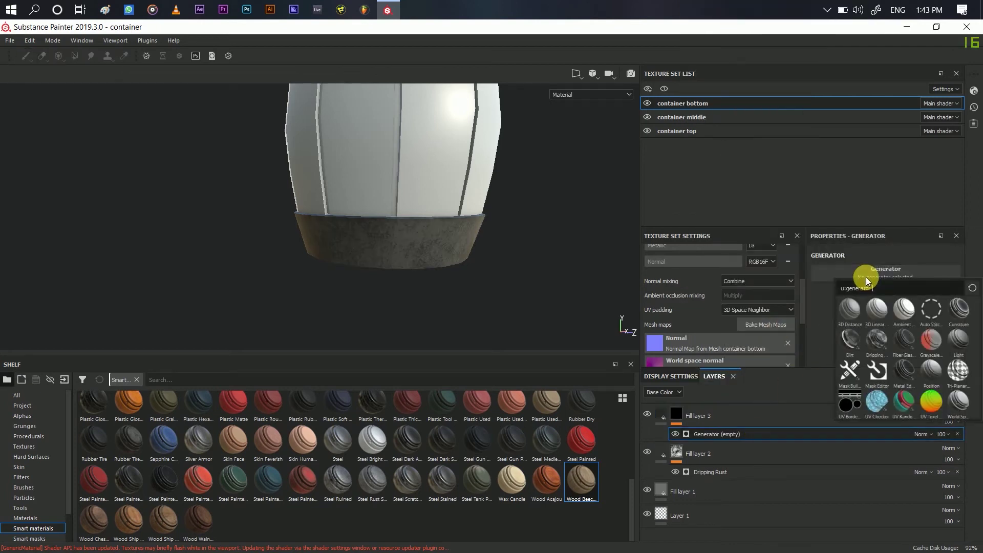
{"action": "left_click", "coordinate": [903, 370]}
{"action": "mouse_move", "coordinate": [568, 284]}
{"action": "left_mouse_down", "text": "alt"}
{"action": "mouse_move", "coordinate": [475, 276]}
{"action": "mouse_move", "coordinate": [543, 287]}
{"action": "left_mouse_up", "text": "alt"}
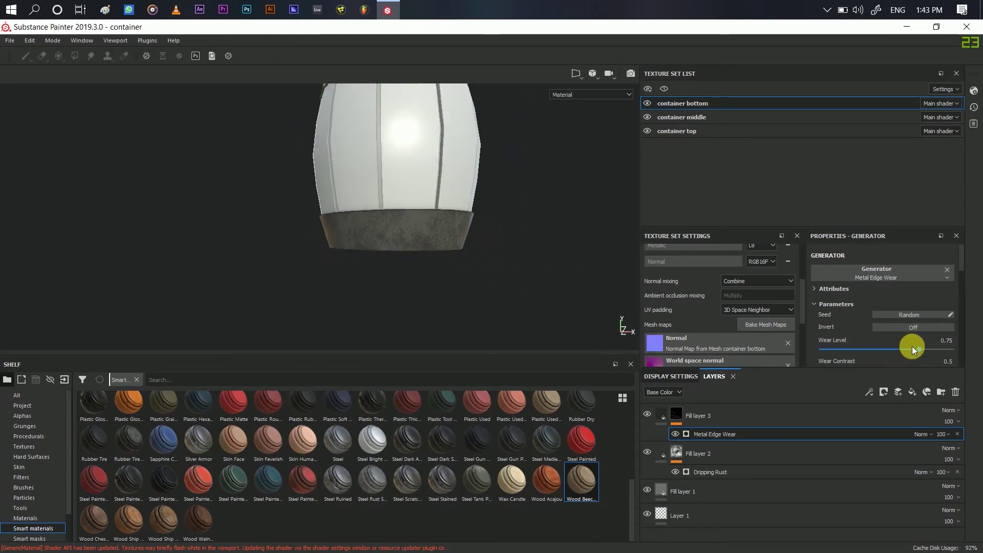
Step: Lower Wear Level to 0.88 and Wear Contrast to 0.36
{"action": "left_click_drag", "start_coordinate": [945, 351], "coordinate": [943, 352]}
{"action": "mouse_move", "coordinate": [521, 285]}
{"action": "left_mouse_down", "text": "alt"}
{"action": "mouse_move", "coordinate": [600, 282]}
{"action": "mouse_move", "coordinate": [445, 281]}
{"action": "mouse_move", "coordinate": [479, 296]}
{"action": "mouse_move", "coordinate": [489, 279]}
{"action": "left_mouse_up", "text": "alt"}
{"action": "scroll", "coordinate": [871, 331], "scroll_direction": "down", "scroll_amount": 1}
{"action": "mouse_move", "coordinate": [881, 339]}
{"action": "left_mouse_down"}
{"action": "mouse_move", "coordinate": [893, 340]}
{"action": "mouse_move", "coordinate": [868, 339]}
{"action": "left_mouse_up"}
{"action": "left_click_drag", "start_coordinate": [944, 319], "coordinate": [933, 320]}
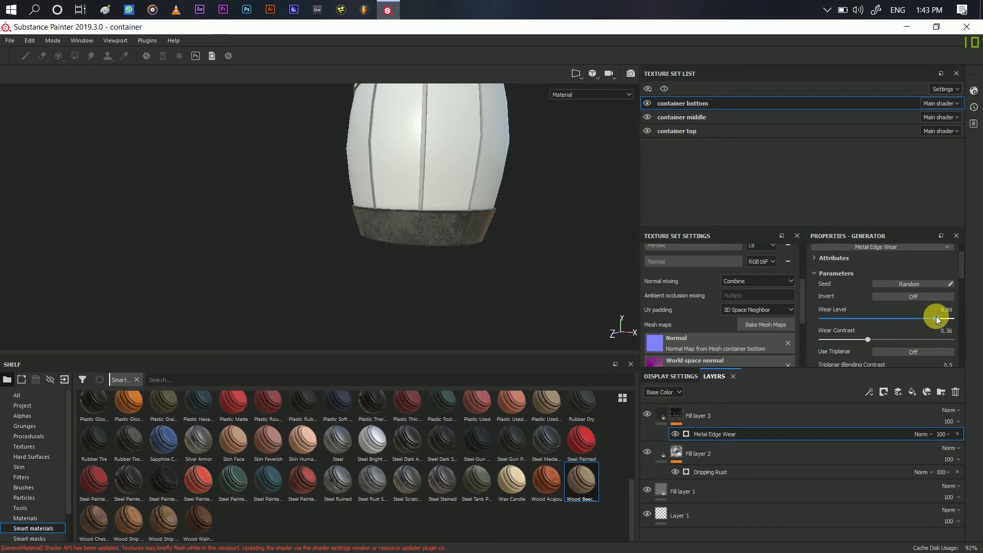
Step: Turn on Use Triplanar for the Metal Edge Wear
{"action": "scroll", "coordinate": [922, 326], "scroll_direction": "down", "scroll_amount": 1}
{"action": "left_click", "coordinate": [911, 323]}
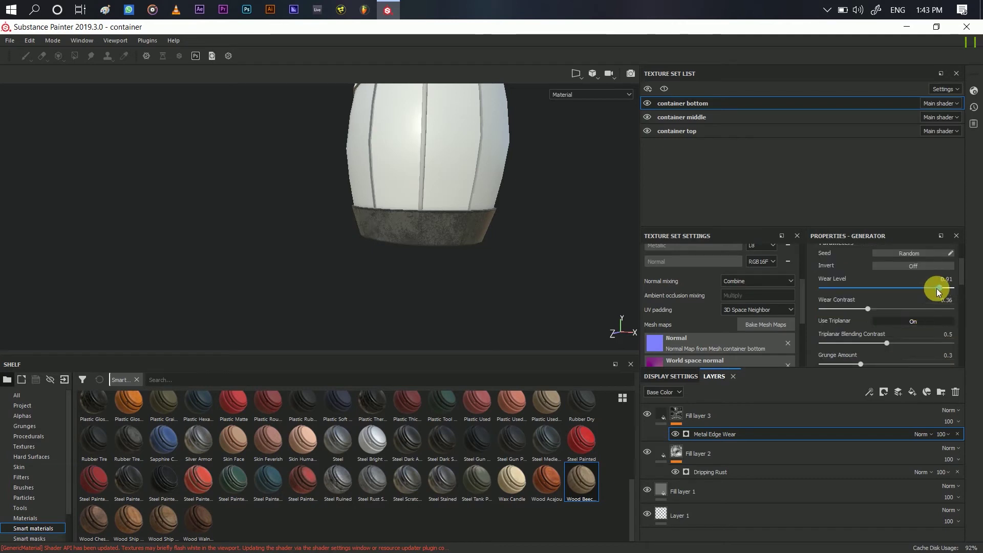
{"action": "left_click_drag", "start_coordinate": [936, 288], "coordinate": [941, 288]}
{"action": "scroll", "coordinate": [922, 307], "scroll_direction": "down", "scroll_amount": 1}
{"action": "left_click_drag", "start_coordinate": [861, 333], "coordinate": [819, 354]}
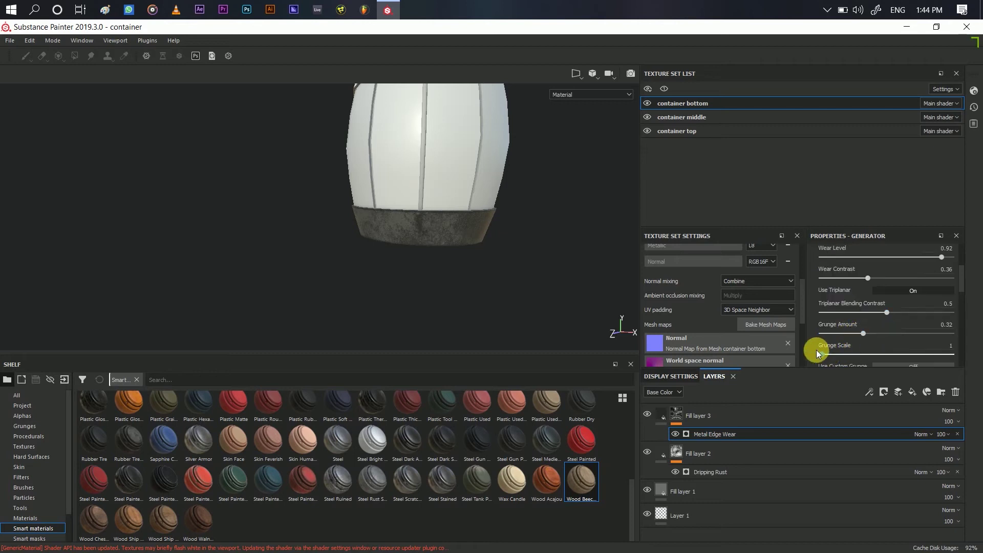
Step: Reduce Edges Smoothness to 0.7 and Ambient Occlusion Masking to 0.45
{"action": "left_click_drag", "start_coordinate": [630, 300], "coordinate": [577, 272], "text": "alt"}
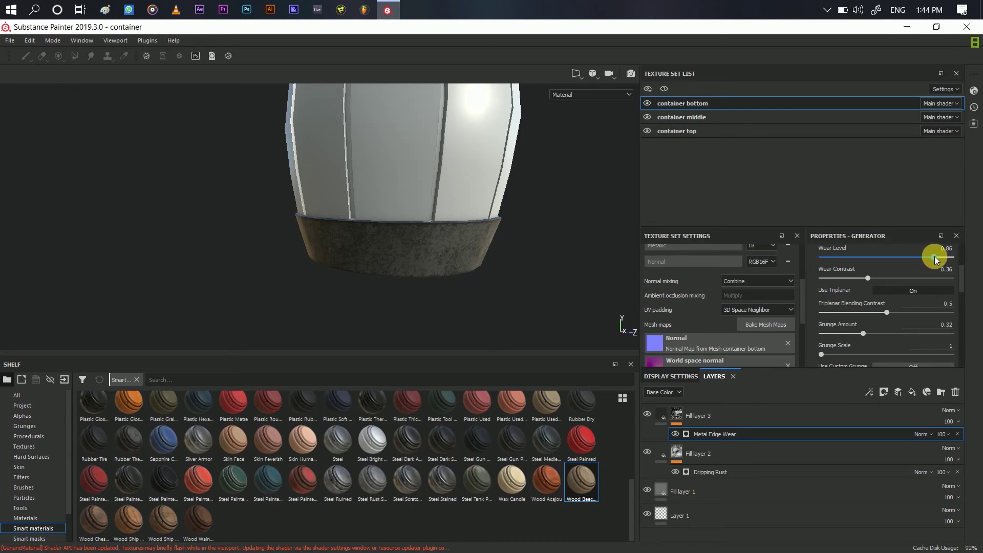
{"action": "scroll", "coordinate": [889, 326], "scroll_direction": "down", "scroll_amount": 2}
{"action": "scroll", "coordinate": [872, 336], "scroll_direction": "down", "scroll_amount": 1}
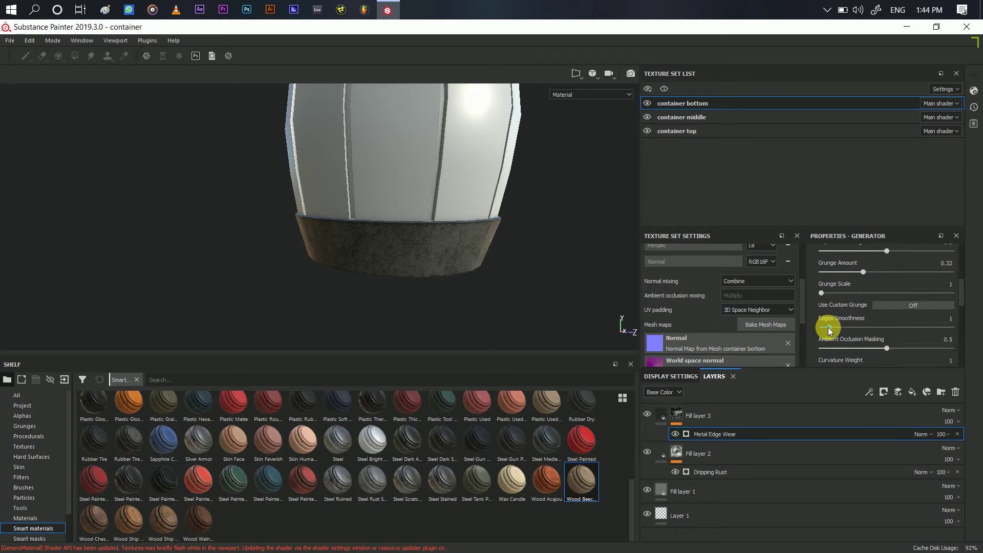
{"action": "left_click_drag", "start_coordinate": [849, 328], "coordinate": [828, 327]}
{"action": "left_click_drag", "start_coordinate": [889, 348], "coordinate": [855, 350]}
{"action": "left_click", "coordinate": [914, 304]}
{"action": "scroll", "coordinate": [886, 332], "scroll_direction": "down", "scroll_amount": 3}
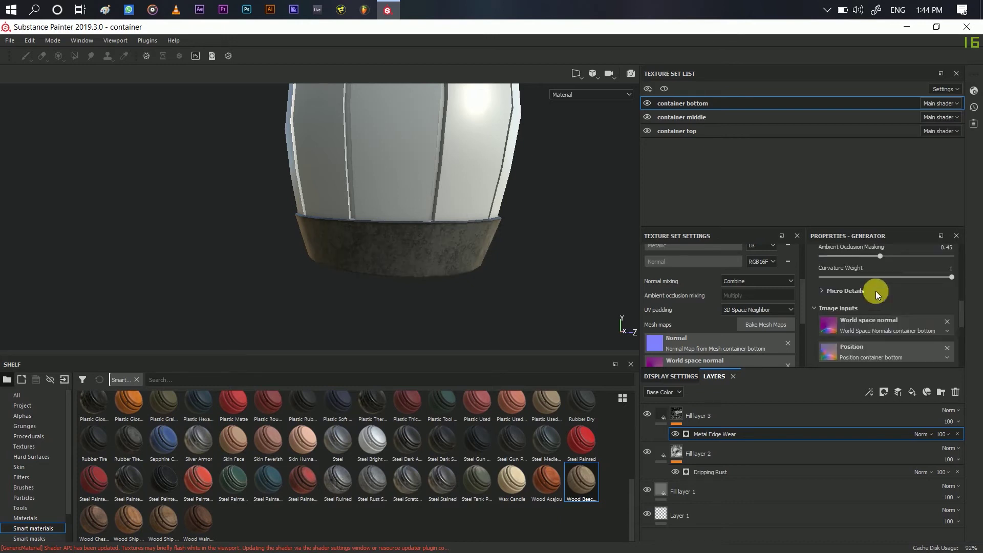
{"action": "mouse_move", "coordinate": [423, 257]}
{"action": "left_mouse_down", "text": "alt"}
{"action": "mouse_move", "coordinate": [453, 260]}
{"action": "mouse_move", "coordinate": [358, 272]}
{"action": "left_mouse_up", "text": "alt"}
{"action": "scroll", "coordinate": [916, 331], "scroll_direction": "up", "scroll_amount": 3}
{"action": "scroll", "coordinate": [916, 331], "scroll_direction": "up", "scroll_amount": 2}
{"action": "scroll", "coordinate": [938, 293], "scroll_direction": "up", "scroll_amount": 2}
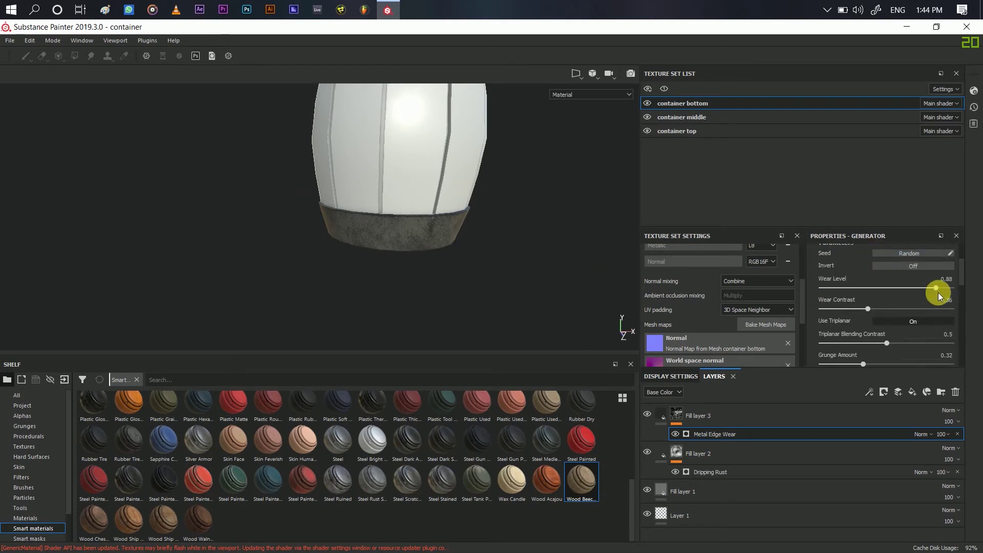
Step: Set Triplanar Blending Contrast to 0.67 and Grunge Amount to 0.42
{"action": "left_click", "coordinate": [939, 291]}
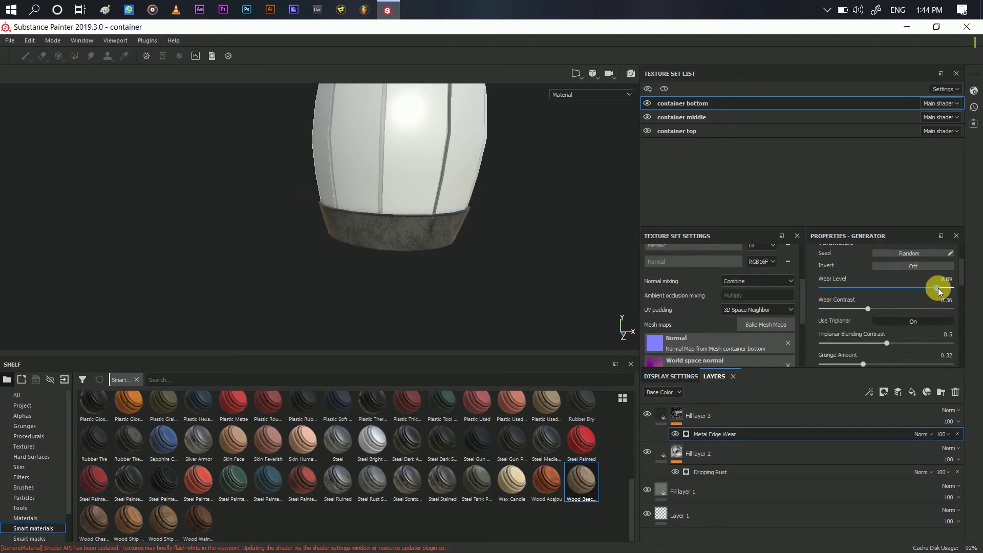
{"action": "scroll", "coordinate": [888, 319], "scroll_direction": "down", "scroll_amount": 3}
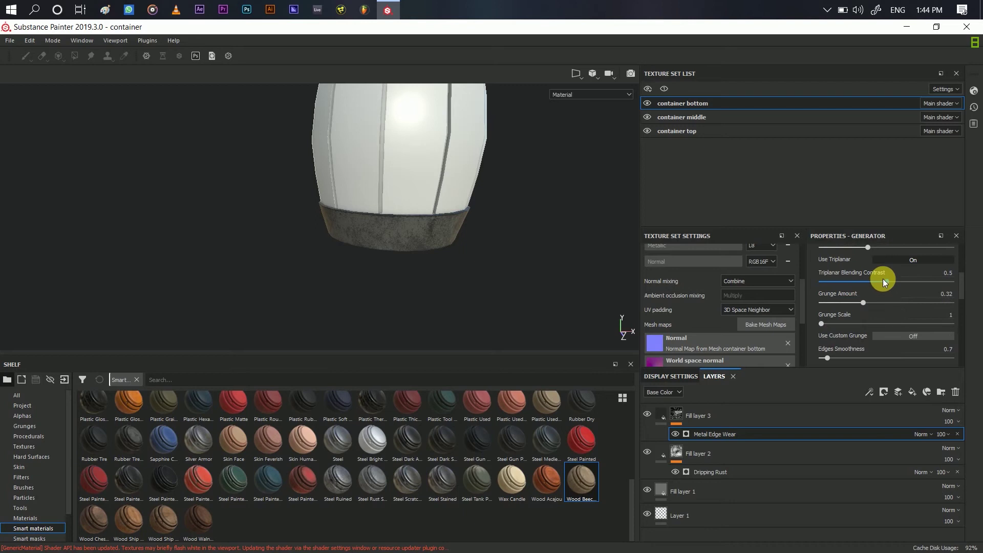
{"action": "left_click_drag", "start_coordinate": [907, 284], "coordinate": [908, 283]}
{"action": "left_click_drag", "start_coordinate": [865, 302], "coordinate": [876, 303]}
{"action": "mouse_move", "coordinate": [562, 290]}
{"action": "left_mouse_down", "text": "alt"}
{"action": "mouse_move", "coordinate": [598, 277]}
{"action": "mouse_move", "coordinate": [468, 279]}
{"action": "mouse_move", "coordinate": [514, 279]}
{"action": "left_mouse_up", "text": "alt"}
{"action": "right_click_drag", "start_coordinate": [514, 279], "coordinate": [470, 277], "text": "shift"}
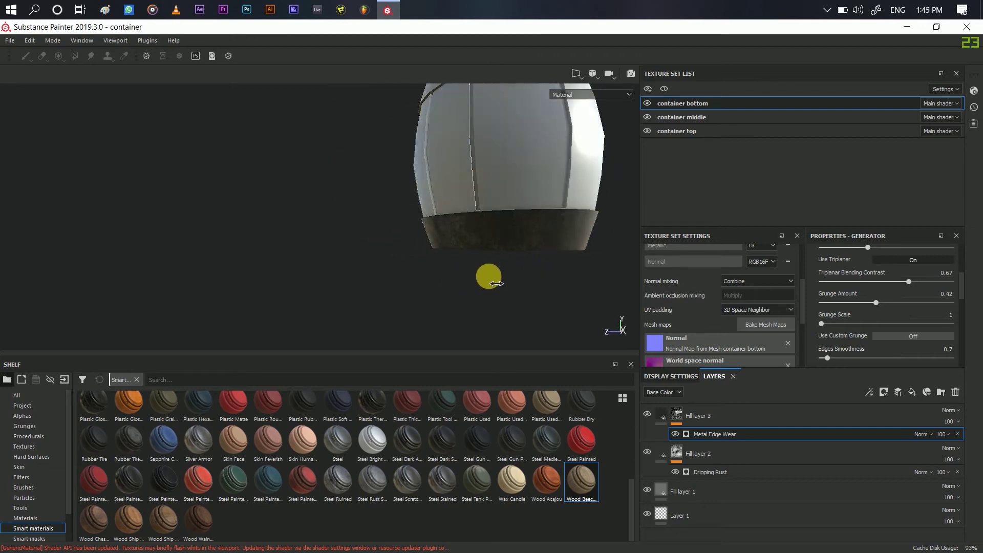
Step: Set Grunge Scale to 2 and Edges Smoothness to 0
{"action": "left_click", "coordinate": [837, 323]}
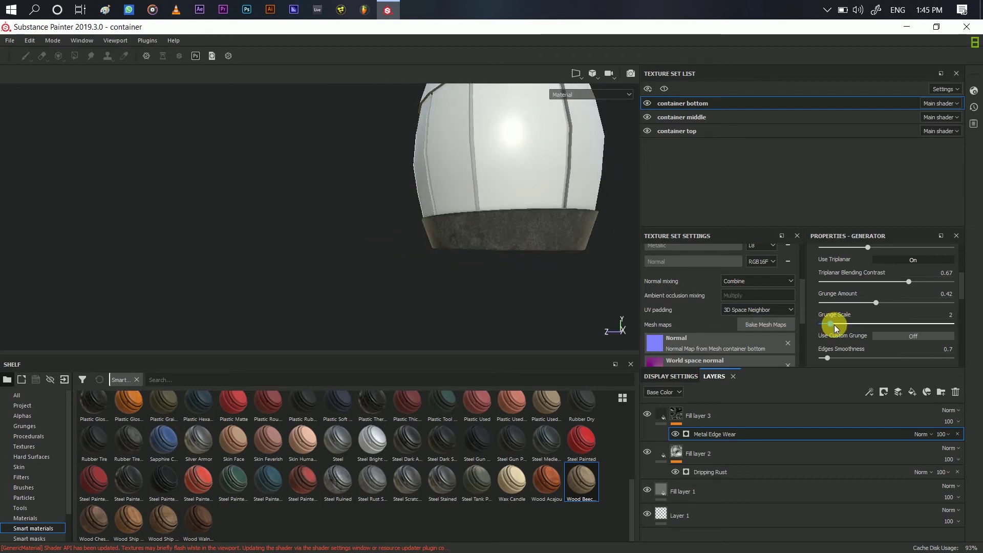
{"action": "mouse_move", "coordinate": [641, 281]}
{"action": "left_mouse_down", "text": "alt"}
{"action": "mouse_move", "coordinate": [636, 270]}
{"action": "mouse_move", "coordinate": [514, 313]}
{"action": "mouse_move", "coordinate": [562, 248]}
{"action": "mouse_move", "coordinate": [575, 288]}
{"action": "mouse_move", "coordinate": [487, 281]}
{"action": "mouse_move", "coordinate": [528, 287]}
{"action": "left_mouse_up", "text": "alt"}
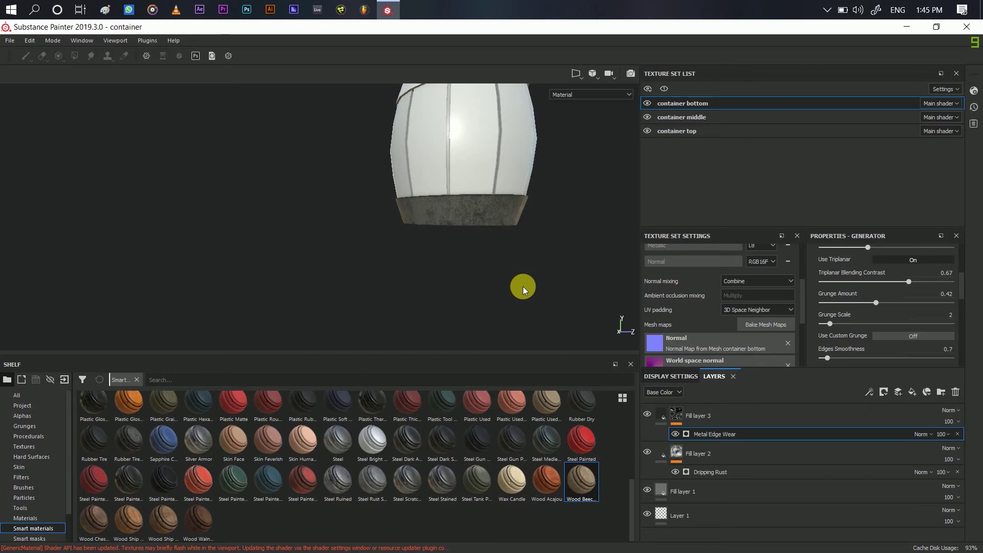
{"action": "middle_click_drag", "start_coordinate": [551, 244], "coordinate": [556, 292], "text": "alt"}
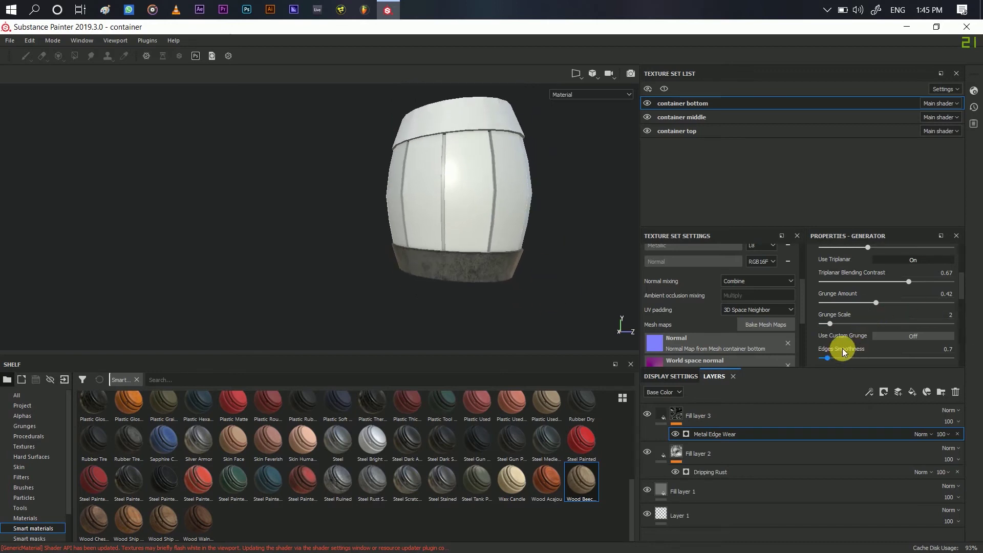
{"action": "scroll", "coordinate": [843, 349], "scroll_direction": "down", "scroll_amount": 1}
{"action": "left_click", "coordinate": [821, 328]}
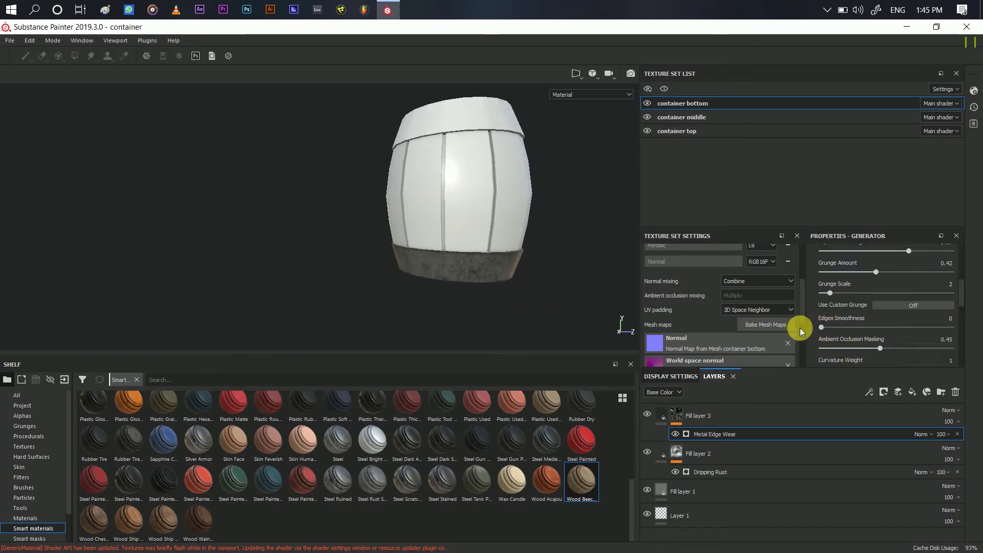
{"action": "left_click", "coordinate": [846, 293]}
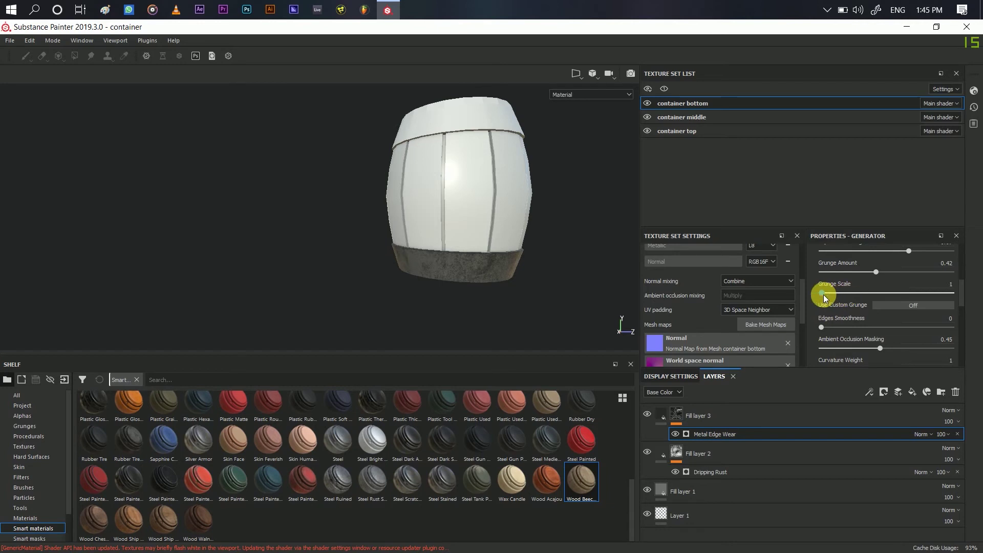
Step: Lower Wear Level to 0.89 and select Fill layer 3
{"action": "left_click_drag", "start_coordinate": [560, 297], "coordinate": [624, 307], "text": "alt"}
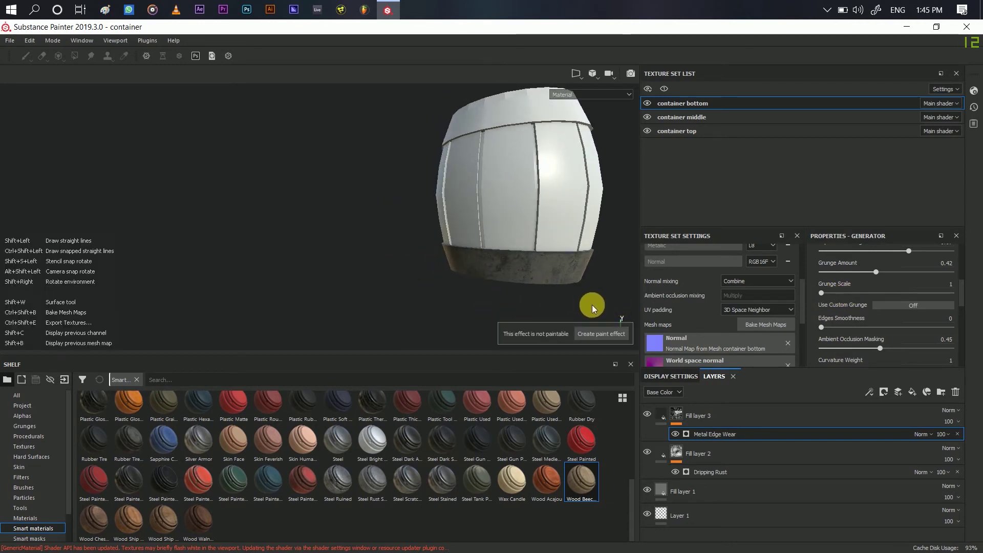
{"action": "scroll", "coordinate": [870, 294], "scroll_direction": "up", "scroll_amount": 3}
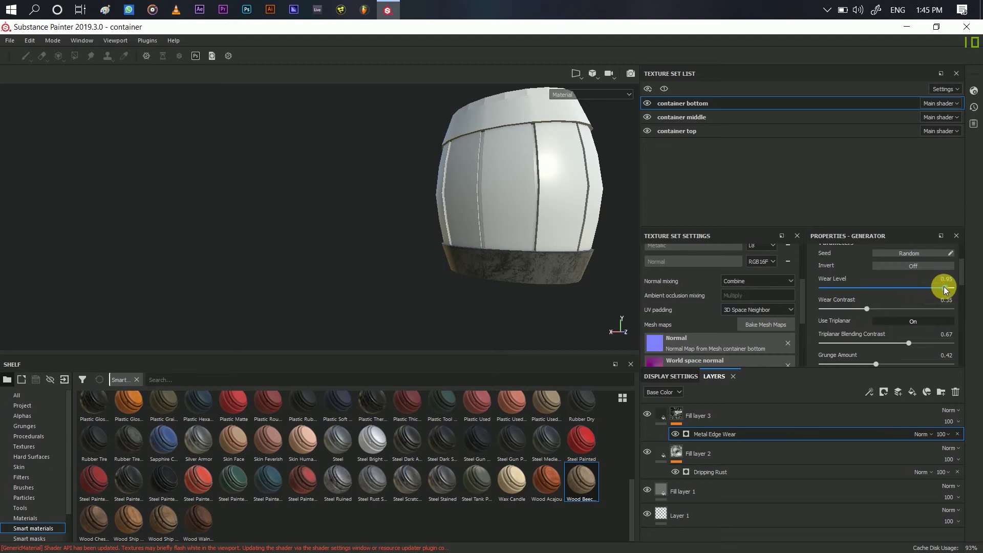
{"action": "mouse_move", "coordinate": [609, 297]}
{"action": "left_mouse_down", "text": "alt"}
{"action": "mouse_move", "coordinate": [465, 298]}
{"action": "mouse_move", "coordinate": [444, 286]}
{"action": "left_mouse_up", "text": "alt"}
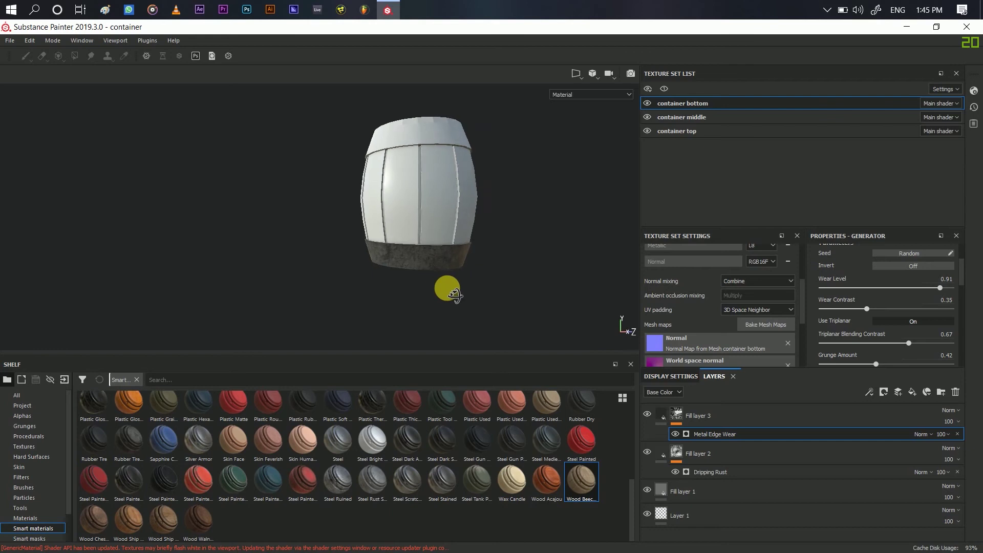
{"action": "left_click_drag", "start_coordinate": [939, 286], "coordinate": [937, 288]}
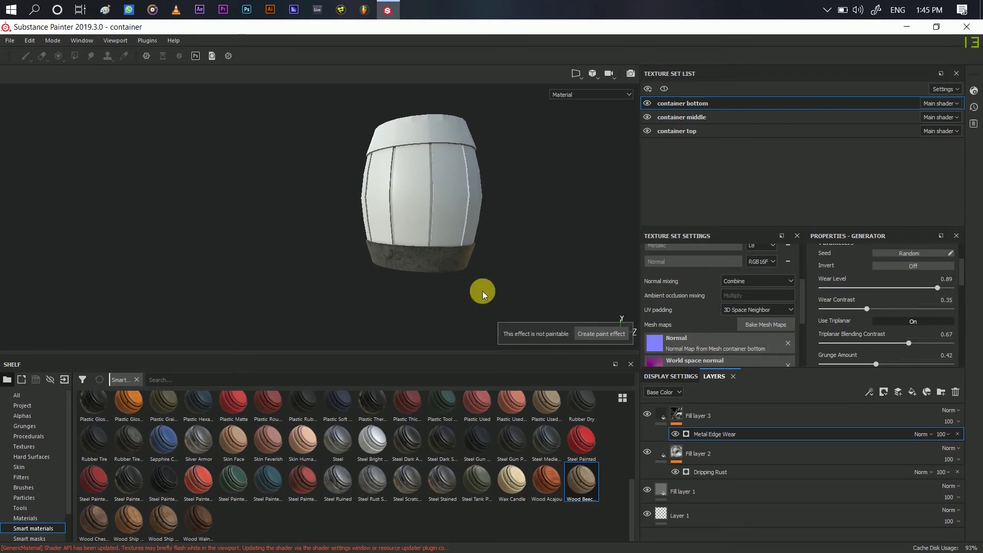
{"action": "left_click", "coordinate": [710, 413]}
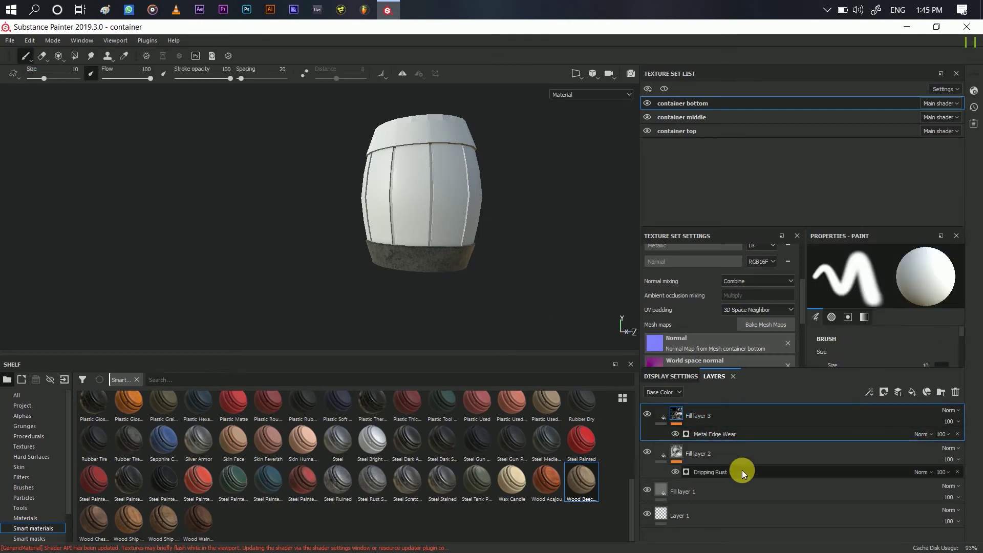
Step: Create Folder 1 and move the bottom's Fill layers 1–3 into it
{"action": "left_click", "coordinate": [733, 486], "text": "shift"}
{"action": "left_click", "coordinate": [941, 392]}
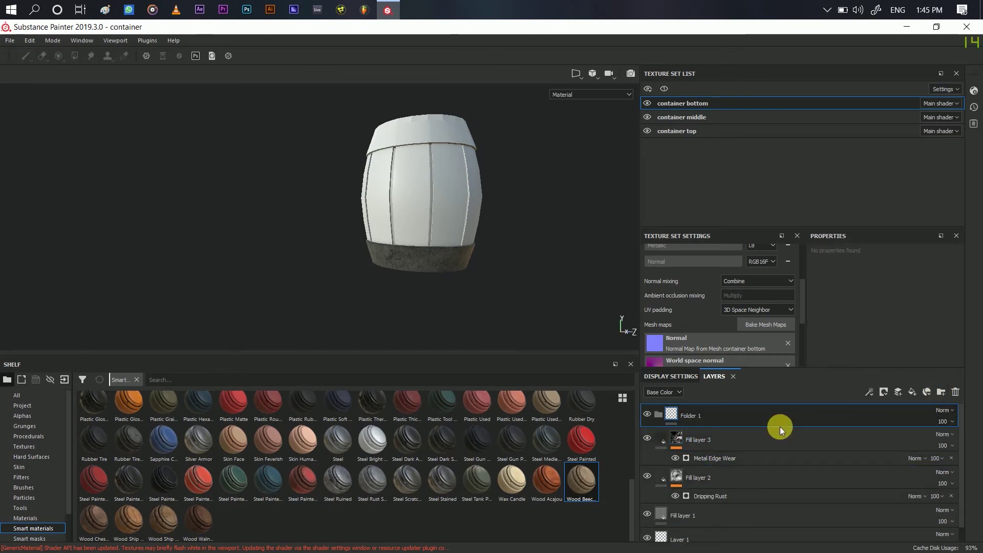
{"action": "left_click", "coordinate": [766, 439]}
{"action": "left_click", "coordinate": [723, 519], "text": "shift"}
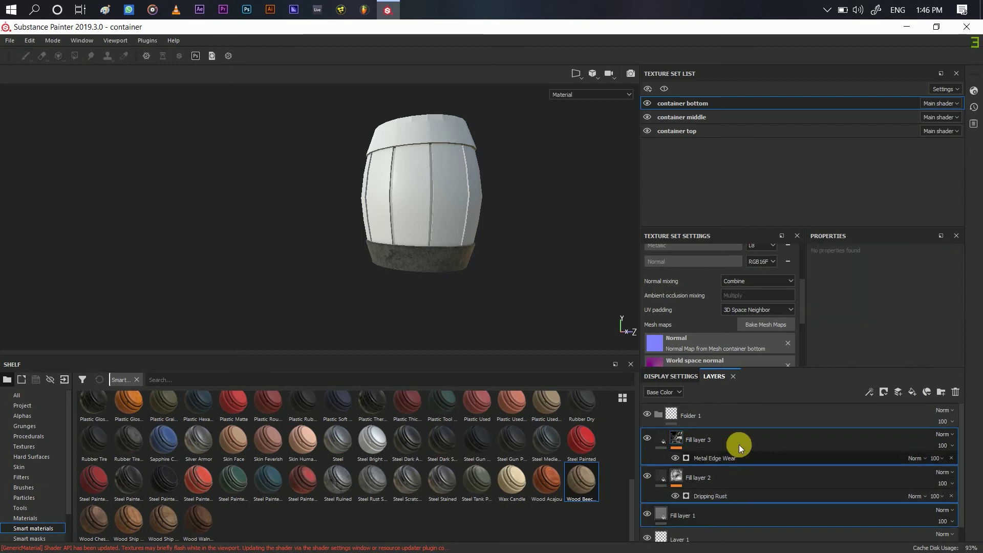
{"action": "mouse_move", "coordinate": [728, 441]}
{"action": "left_mouse_down"}
{"action": "mouse_move", "coordinate": [761, 417]}
{"action": "mouse_move", "coordinate": [668, 417]}
{"action": "left_mouse_up"}
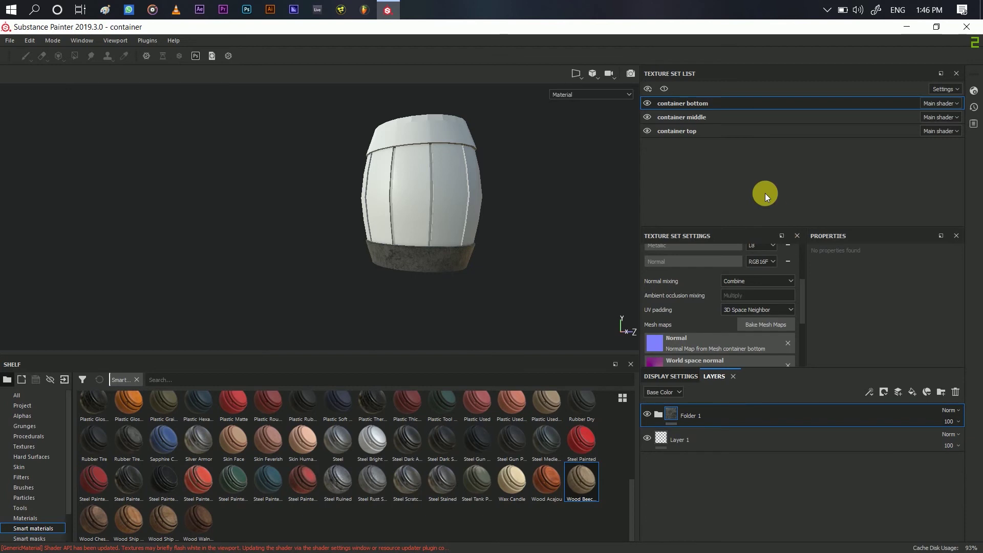
{"action": "left_click", "coordinate": [695, 131]}
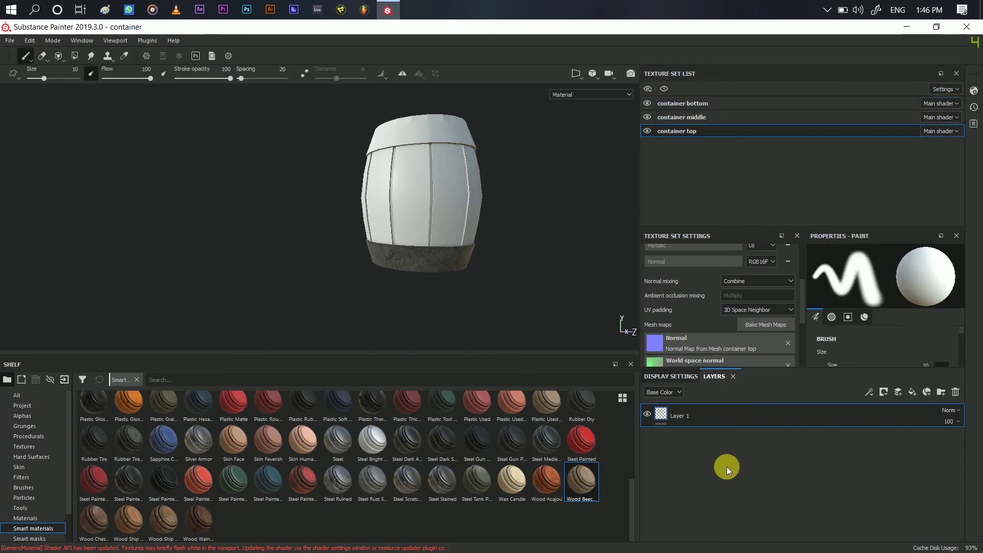
Step: Paste the metal folder onto the container top and select its Fill layer 3
{"action": "key", "text": "ctrl+v"}
{"action": "mouse_move", "coordinate": [530, 222]}
{"action": "left_mouse_down", "text": "alt"}
{"action": "mouse_move", "coordinate": [476, 254]}
{"action": "mouse_move", "coordinate": [580, 239]}
{"action": "left_mouse_up", "text": "alt"}
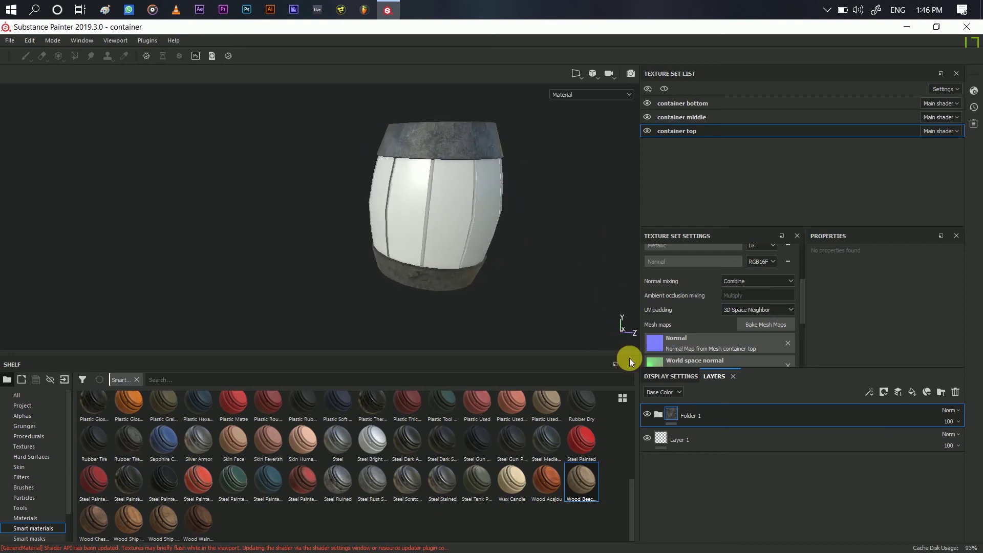
{"action": "left_click", "coordinate": [657, 414]}
{"action": "left_click", "coordinate": [672, 439]}
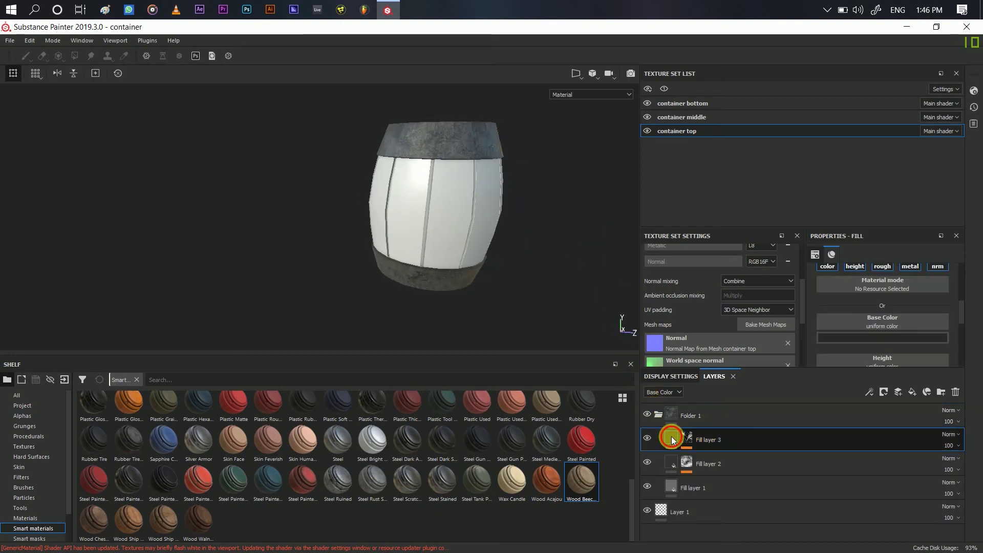
Step: Tweak the top's edge wear: wear contrast 0.47, grunge amount 0.18, custom grunge on
{"action": "left_click_drag", "start_coordinate": [933, 292], "coordinate": [947, 292]}
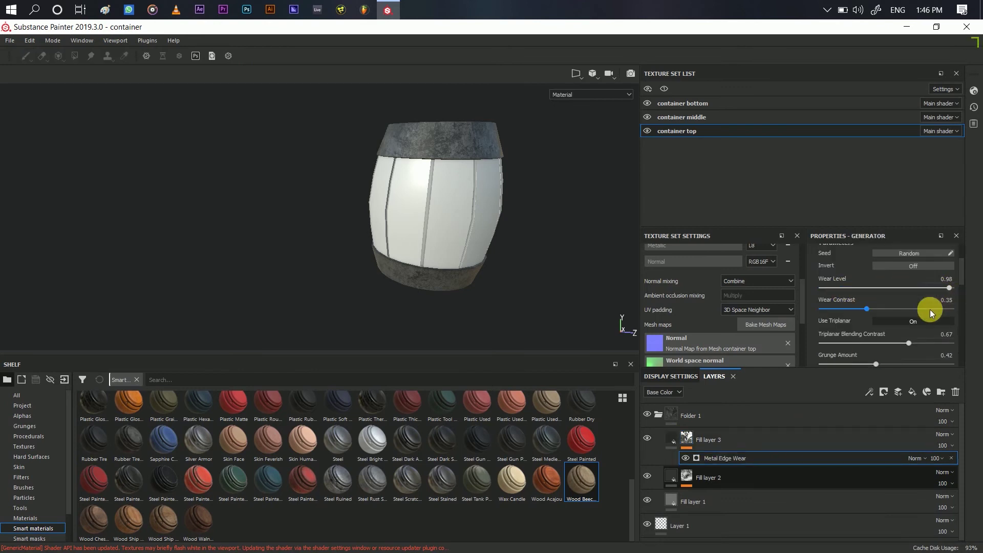
{"action": "left_click_drag", "start_coordinate": [874, 305], "coordinate": [880, 307]}
{"action": "mouse_move", "coordinate": [413, 198]}
{"action": "left_mouse_down", "text": "alt"}
{"action": "mouse_move", "coordinate": [565, 238]}
{"action": "mouse_move", "coordinate": [509, 228]}
{"action": "mouse_move", "coordinate": [621, 244]}
{"action": "mouse_move", "coordinate": [491, 247]}
{"action": "mouse_move", "coordinate": [507, 248]}
{"action": "left_mouse_up", "text": "alt"}
{"action": "scroll", "coordinate": [911, 329], "scroll_direction": "down", "scroll_amount": 3}
{"action": "left_click_drag", "start_coordinate": [874, 302], "coordinate": [841, 303]}
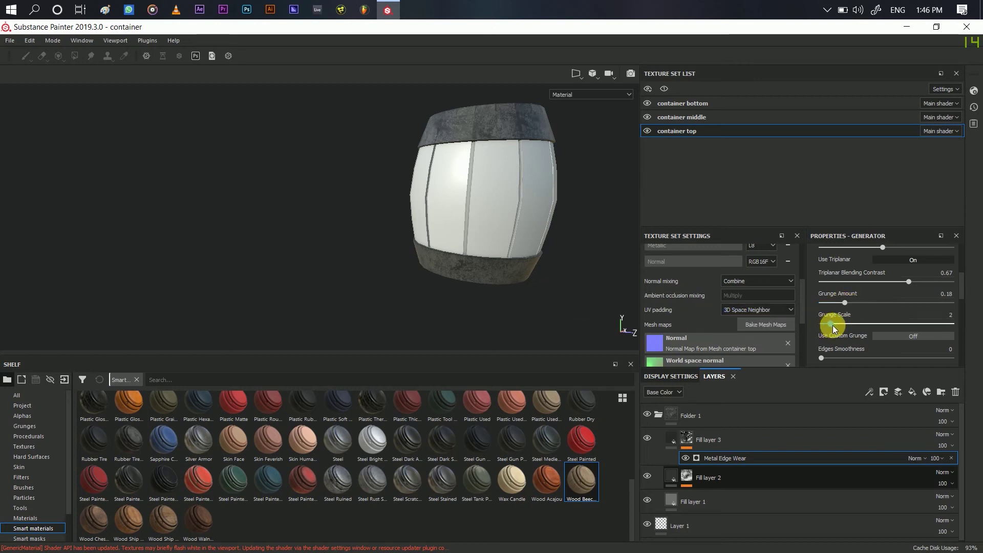
{"action": "left_click", "coordinate": [884, 339]}
{"action": "scroll", "coordinate": [900, 332], "scroll_direction": "down", "scroll_amount": 2}
{"action": "scroll", "coordinate": [899, 333], "scroll_direction": "down", "scroll_amount": 2}
{"action": "scroll", "coordinate": [899, 333], "scroll_direction": "down", "scroll_amount": 2}
{"action": "scroll", "coordinate": [899, 333], "scroll_direction": "down", "scroll_amount": 2}
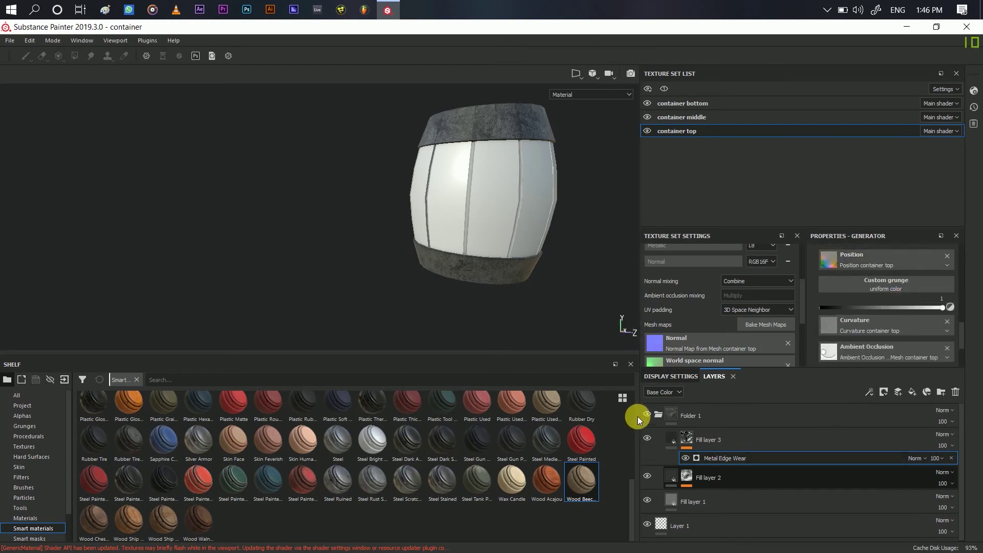
{"action": "left_click", "coordinate": [658, 414]}
{"action": "left_click", "coordinate": [681, 117]}
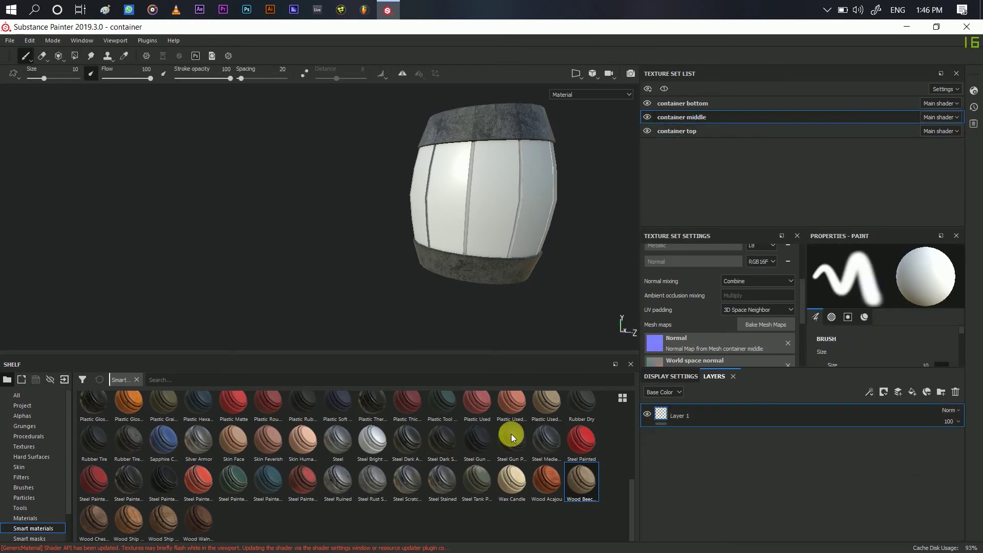
{"action": "mouse_move", "coordinate": [197, 520]}
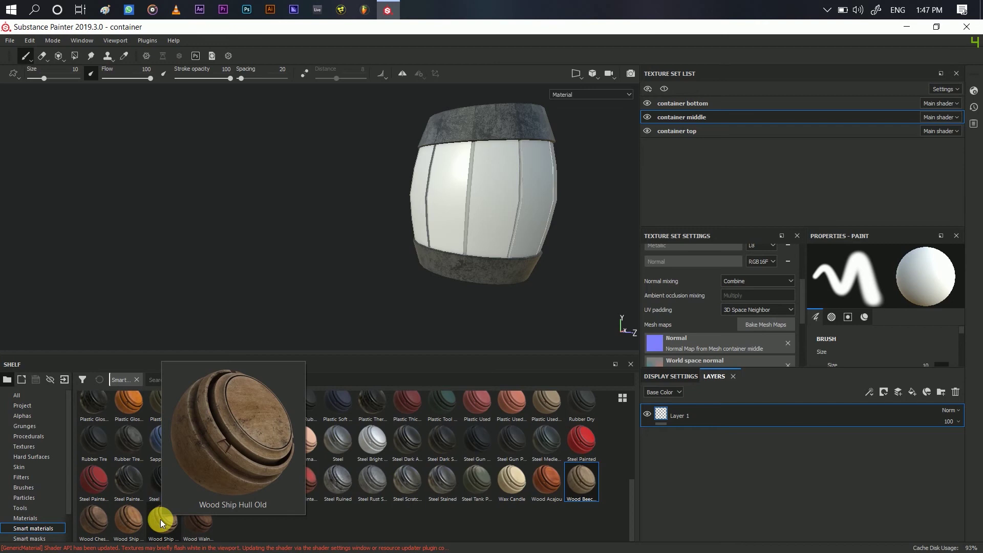
Step: Apply Wood Walnut to the middle staves and darken its Base layer to a deeper brown
{"action": "left_click_drag", "start_coordinate": [194, 516], "coordinate": [734, 404]}
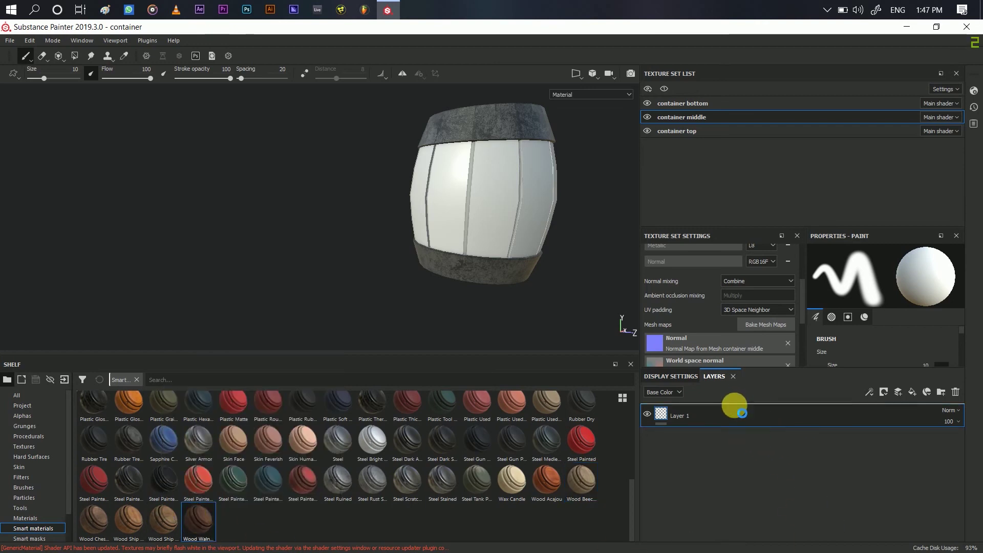
{"action": "mouse_move", "coordinate": [501, 309]}
{"action": "left_mouse_down", "text": "alt"}
{"action": "mouse_move", "coordinate": [564, 285]}
{"action": "mouse_move", "coordinate": [544, 255]}
{"action": "mouse_move", "coordinate": [389, 248]}
{"action": "mouse_move", "coordinate": [503, 289]}
{"action": "left_mouse_up", "text": "alt"}
{"action": "left_click", "coordinate": [659, 414]}
{"action": "left_click", "coordinate": [672, 503]}
{"action": "left_click", "coordinate": [891, 338]}
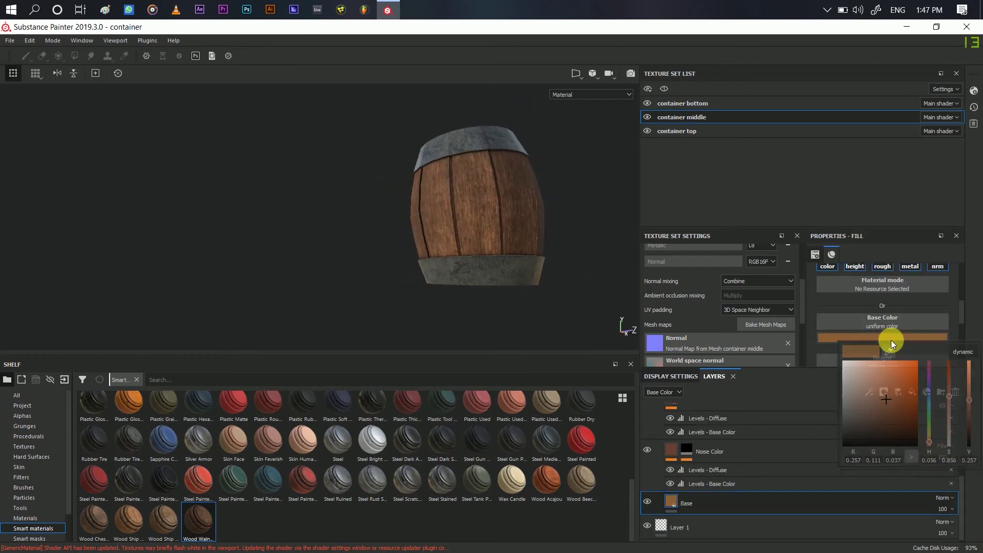
{"action": "left_click_drag", "start_coordinate": [887, 403], "coordinate": [892, 408]}
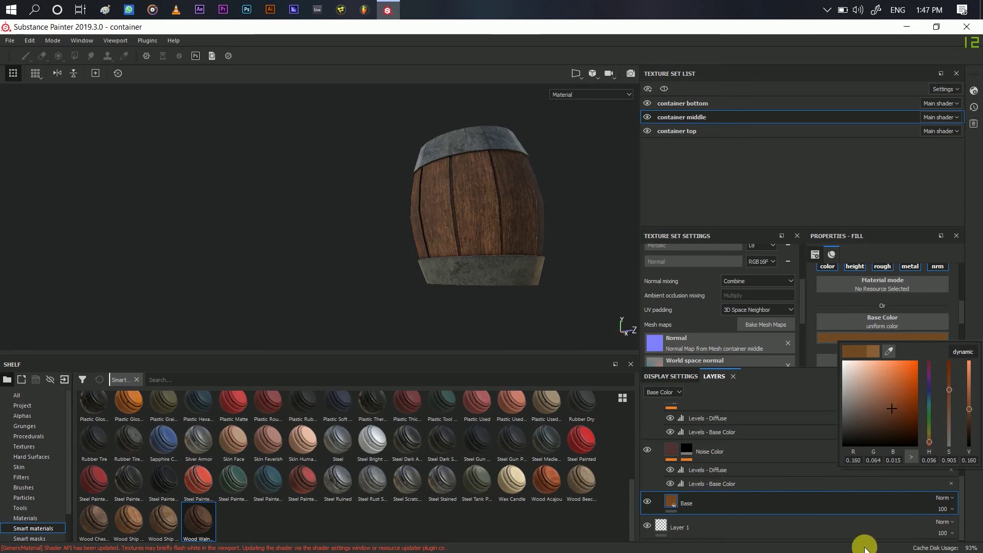
{"action": "left_click", "coordinate": [659, 472]}
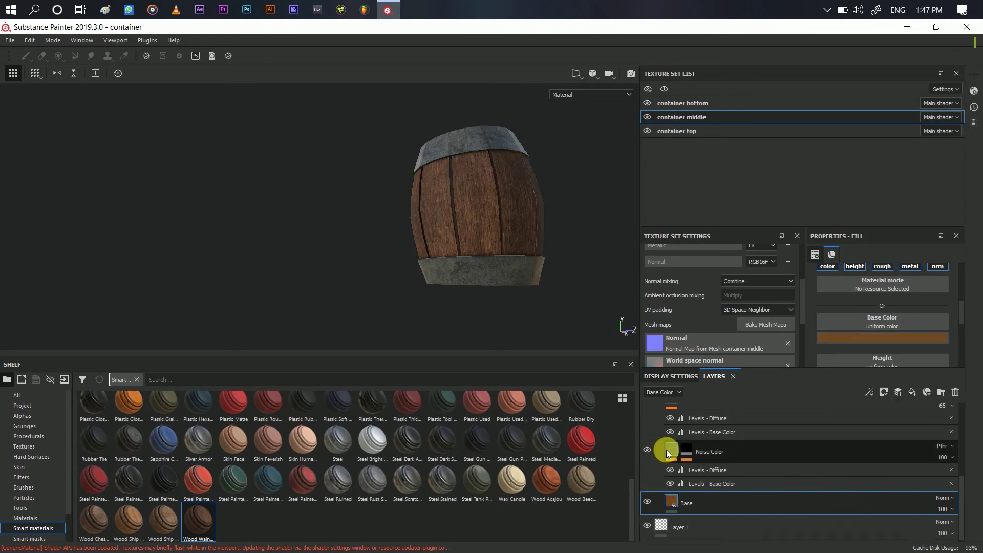
Step: Tone down Noise Color levels: output black 0.052, input black 0.218
{"action": "left_click", "coordinate": [709, 451]}
{"action": "left_click", "coordinate": [718, 469]}
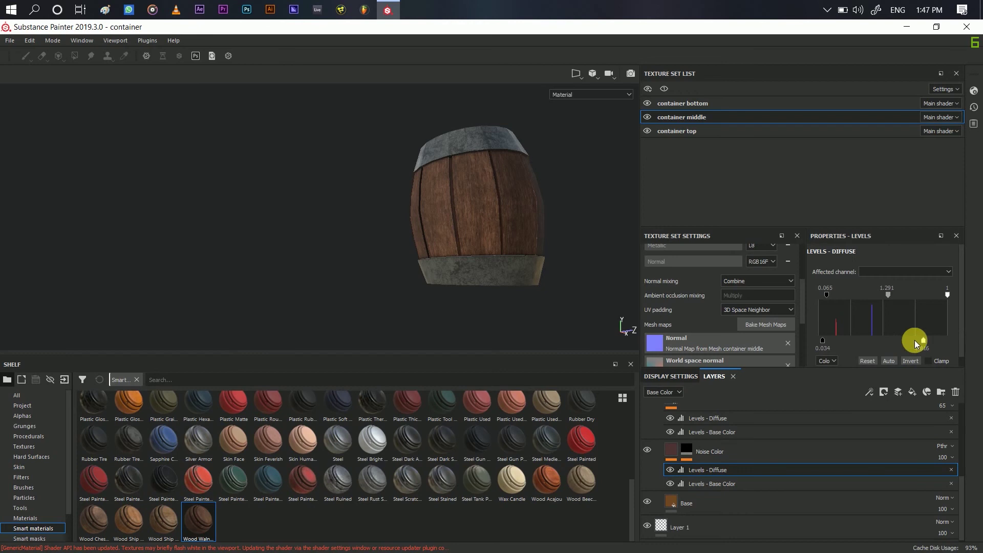
{"action": "left_click_drag", "start_coordinate": [924, 339], "coordinate": [894, 340]}
{"action": "scroll", "coordinate": [878, 305], "scroll_direction": "down", "scroll_amount": 1}
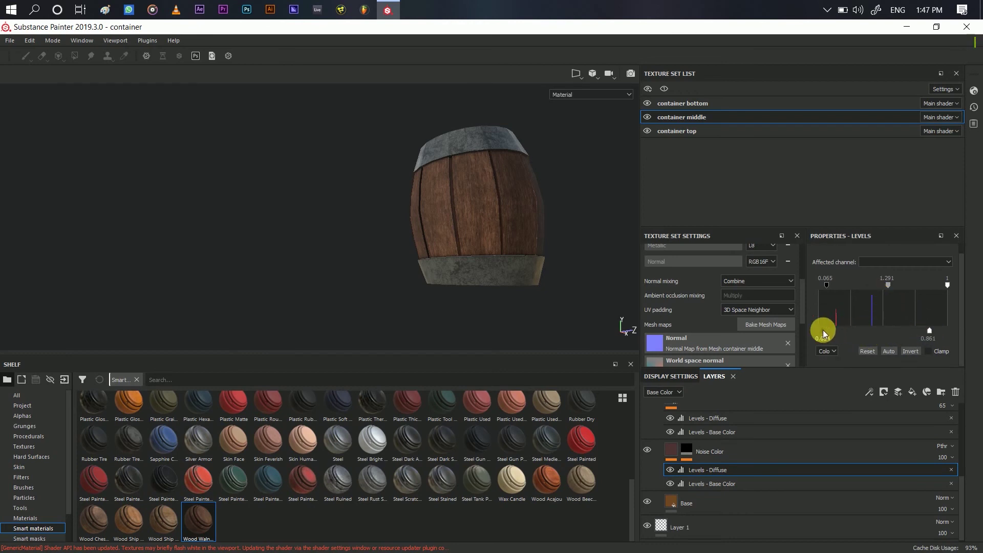
{"action": "left_click_drag", "start_coordinate": [828, 335], "coordinate": [822, 333]}
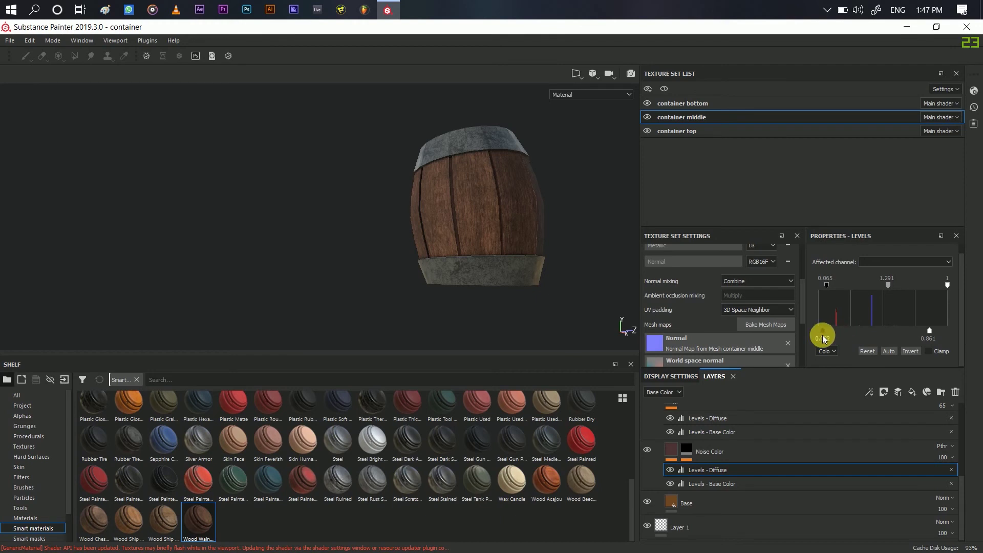
{"action": "left_click", "coordinate": [687, 450]}
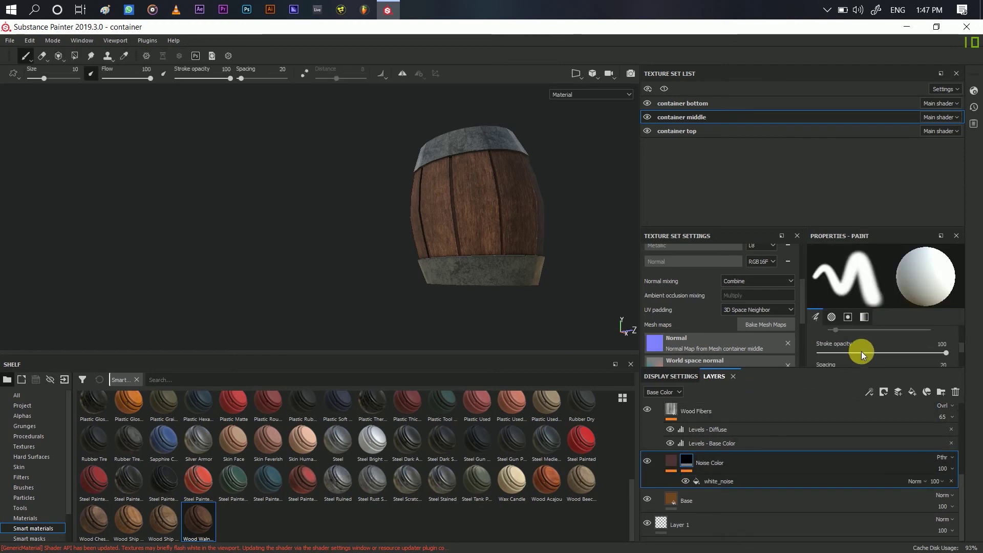
{"action": "left_click", "coordinate": [672, 460]}
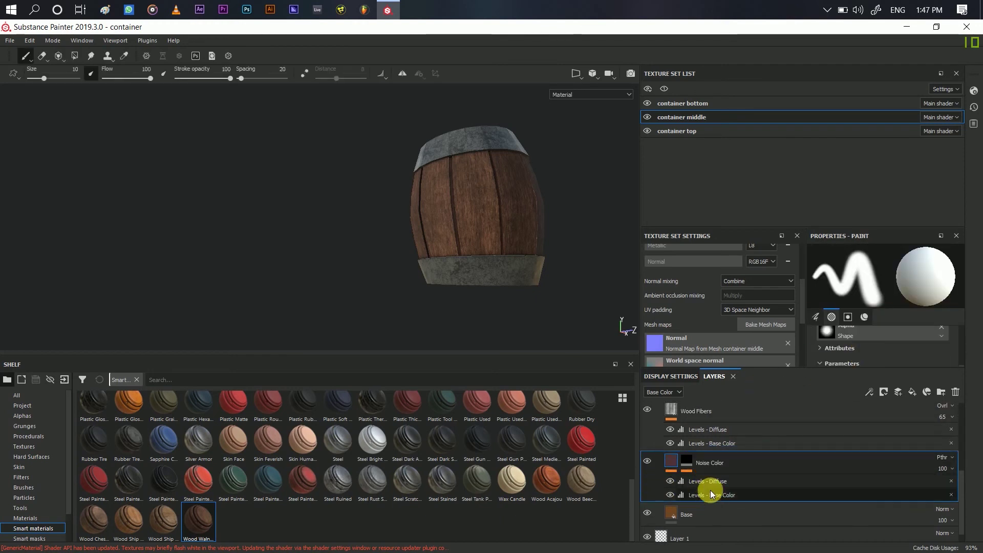
{"action": "left_click", "coordinate": [712, 494]}
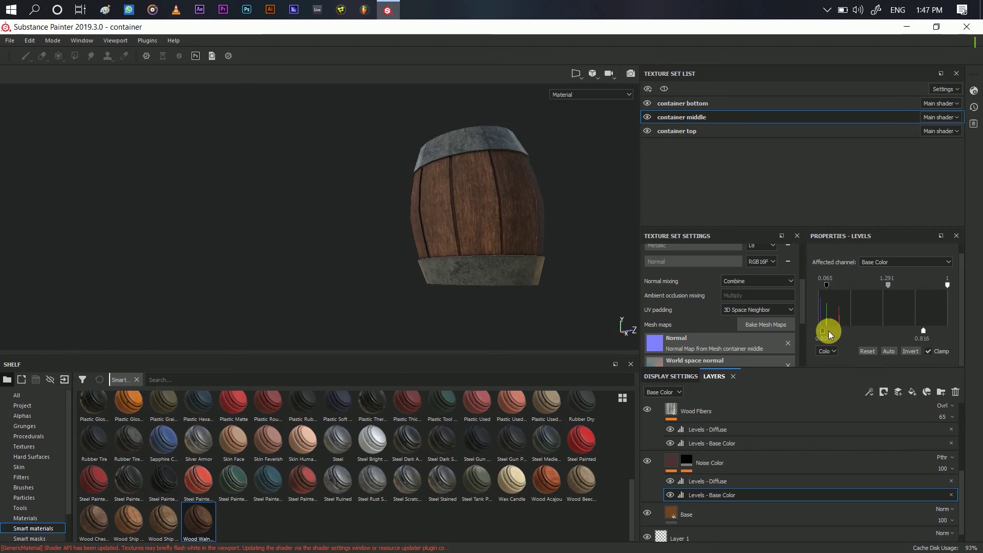
{"action": "left_click_drag", "start_coordinate": [830, 335], "coordinate": [825, 333]}
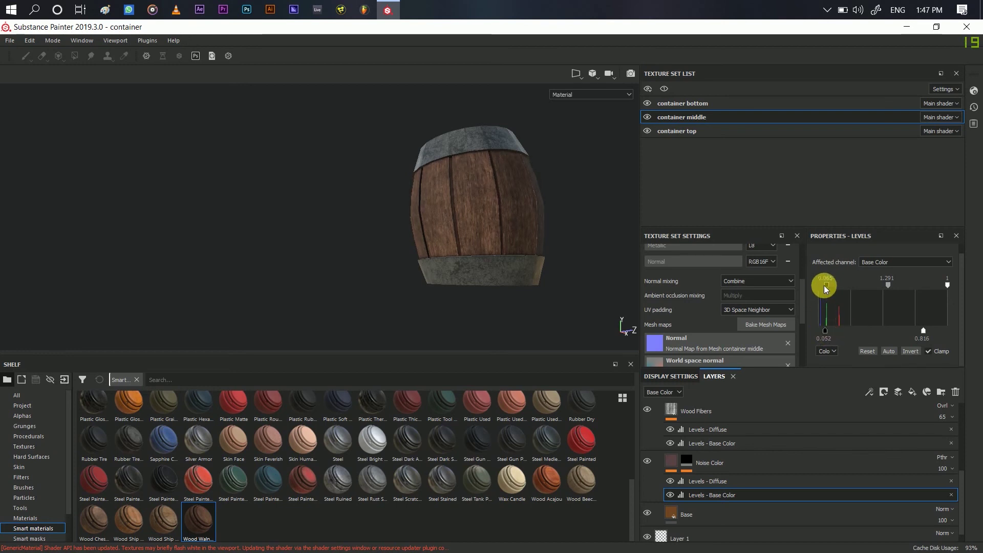
{"action": "mouse_move", "coordinate": [834, 291]}
{"action": "left_mouse_down"}
{"action": "mouse_move", "coordinate": [848, 294]}
{"action": "mouse_move", "coordinate": [813, 292]}
{"action": "left_mouse_up"}
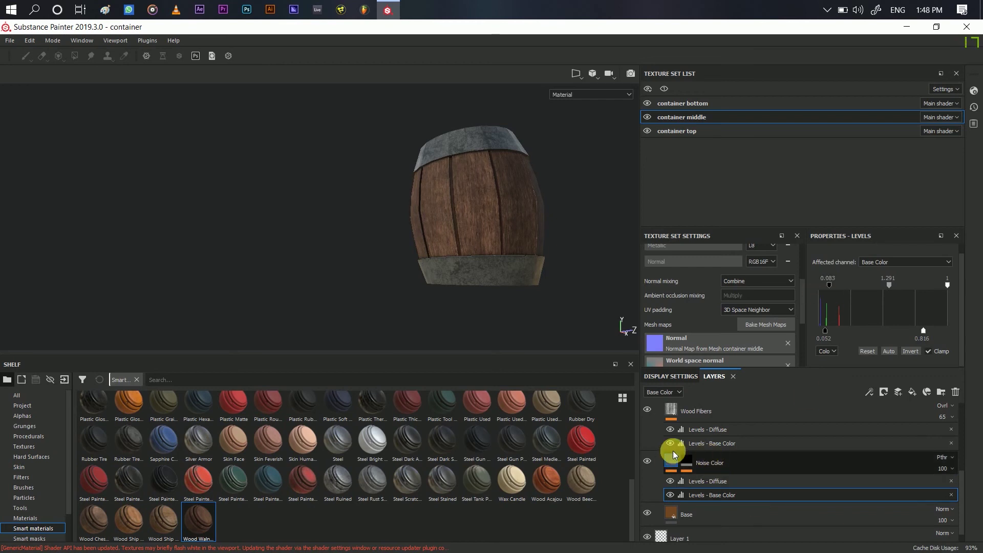
Step: Reset the Wood Fibers Levels - Diffuse lower output level to 0
{"action": "left_click", "coordinate": [698, 412]}
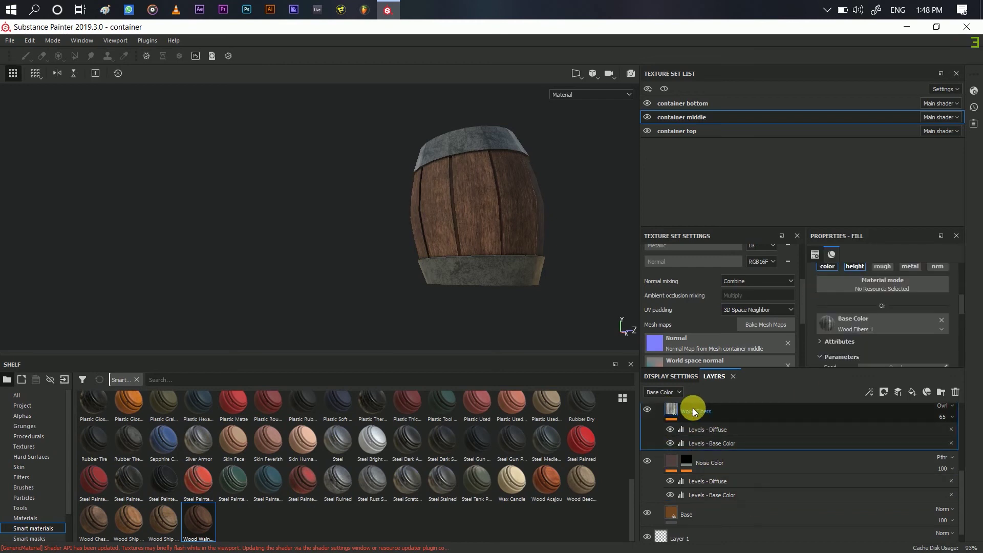
{"action": "left_click", "coordinate": [695, 429]}
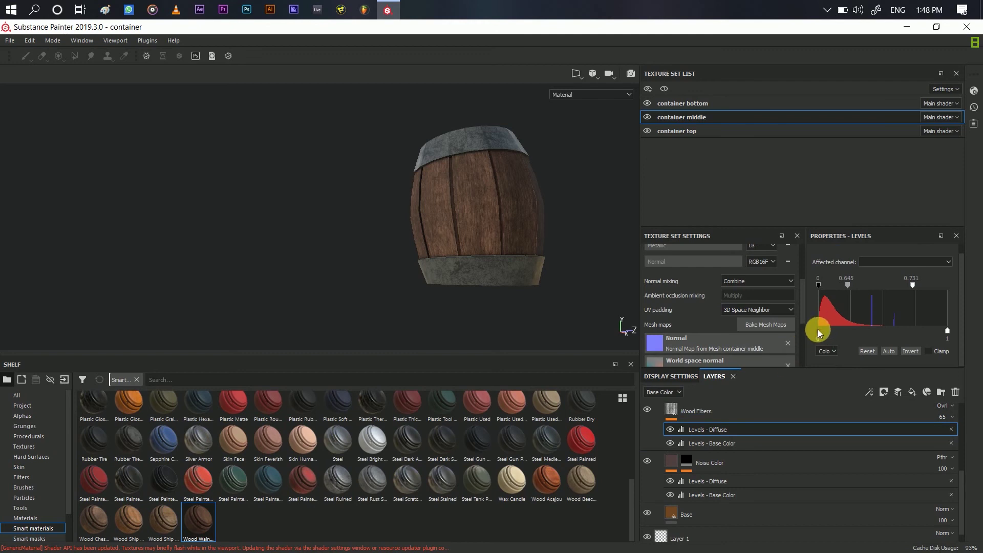
{"action": "left_click_drag", "start_coordinate": [861, 331], "coordinate": [890, 336]}
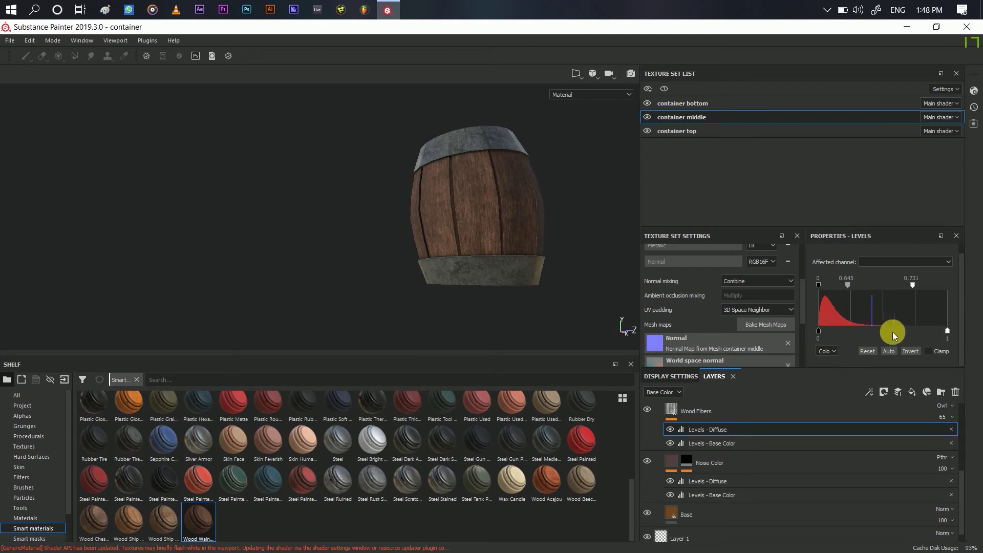
{"action": "left_click", "coordinate": [798, 443]}
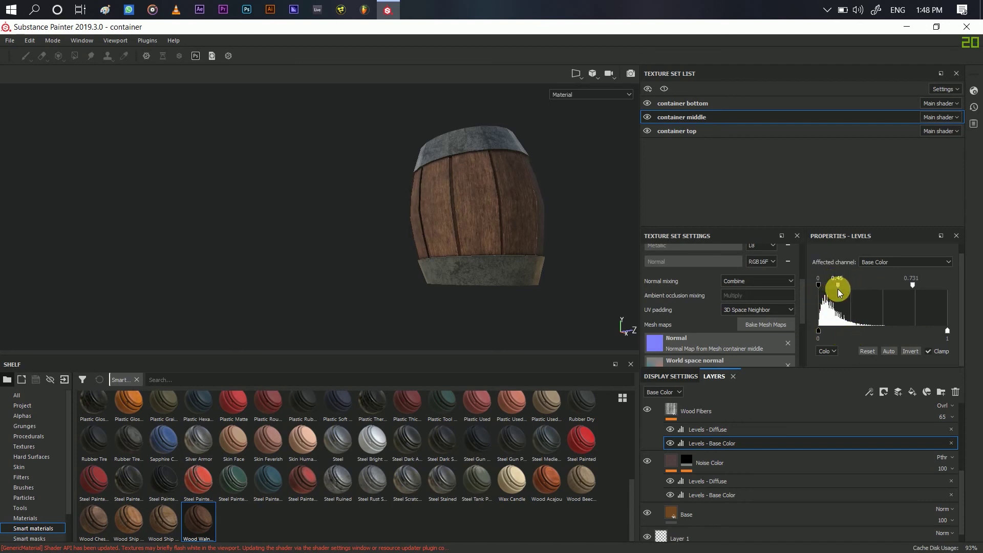
{"action": "scroll", "coordinate": [744, 416], "scroll_direction": "up", "scroll_amount": 1}
{"action": "scroll", "coordinate": [738, 438], "scroll_direction": "up", "scroll_amount": 1}
{"action": "scroll", "coordinate": [710, 420], "scroll_direction": "up", "scroll_amount": 1}
{"action": "left_click", "coordinate": [714, 428]}
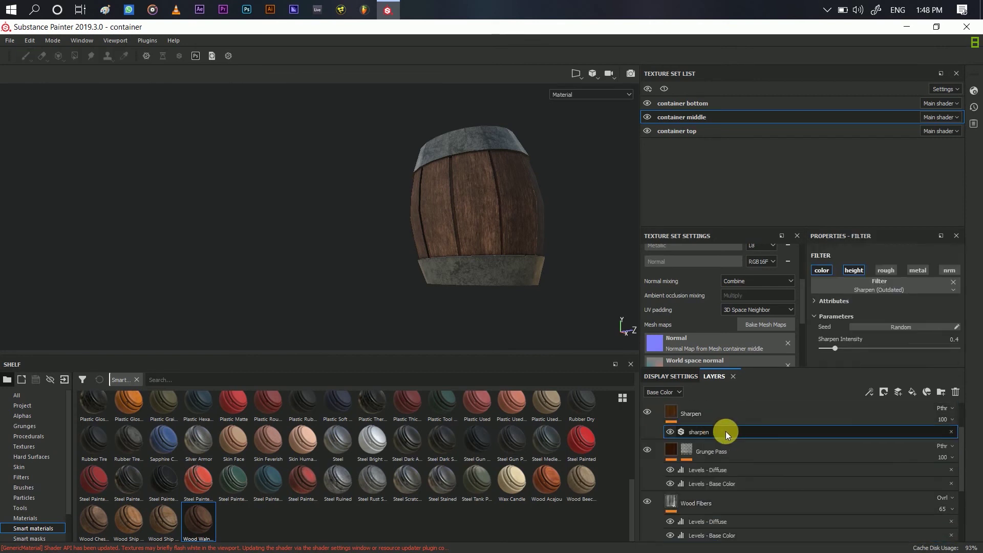
{"action": "scroll", "coordinate": [721, 472], "scroll_direction": "up", "scroll_amount": 1}
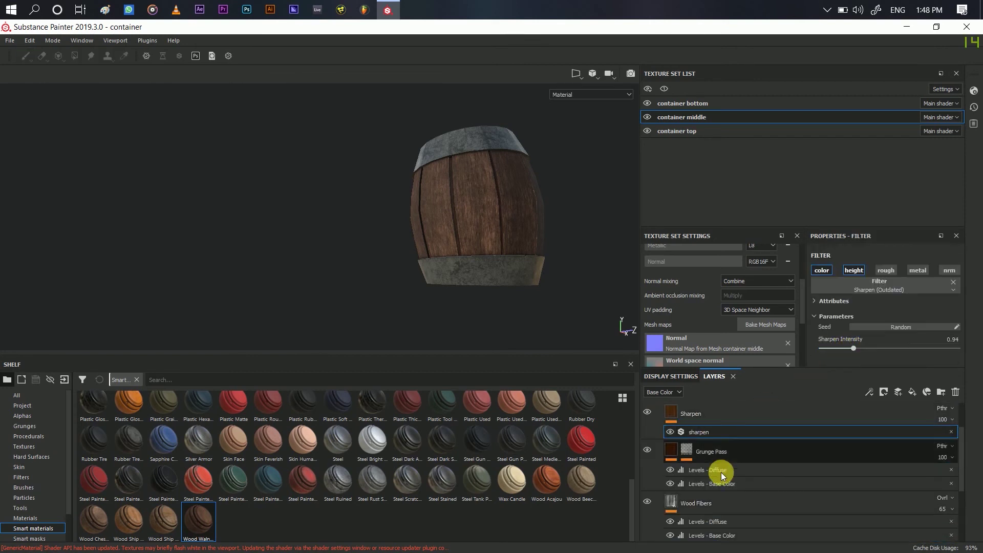
{"action": "scroll", "coordinate": [721, 472], "scroll_direction": "up", "scroll_amount": 1}
Step: Raise Wood Fibers 2's wood_pattern_01 amount to 8.35 and collapse the Wood Walnut folder
{"action": "left_click", "coordinate": [720, 441]}
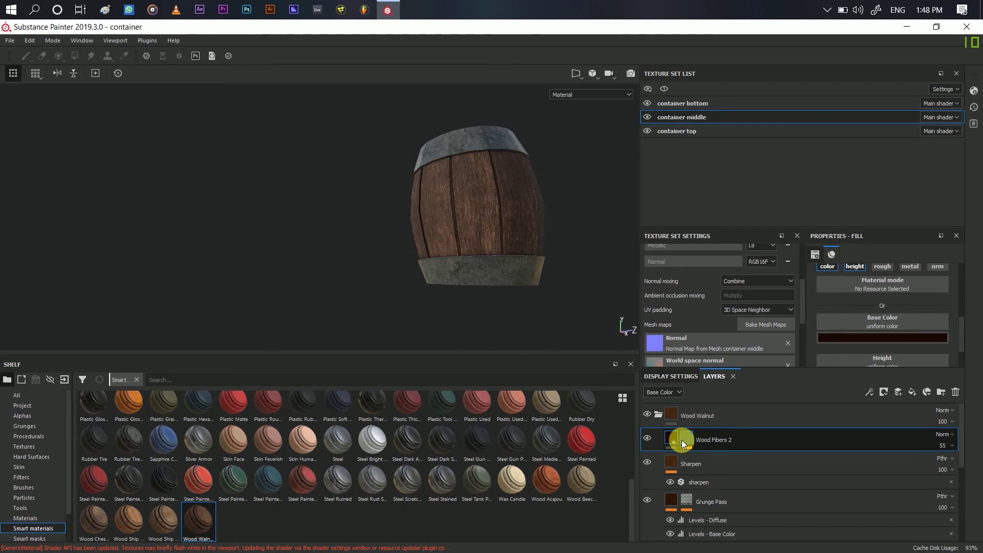
{"action": "left_click", "coordinate": [681, 440]}
{"action": "left_click", "coordinate": [724, 460]}
{"action": "left_click", "coordinate": [735, 469]}
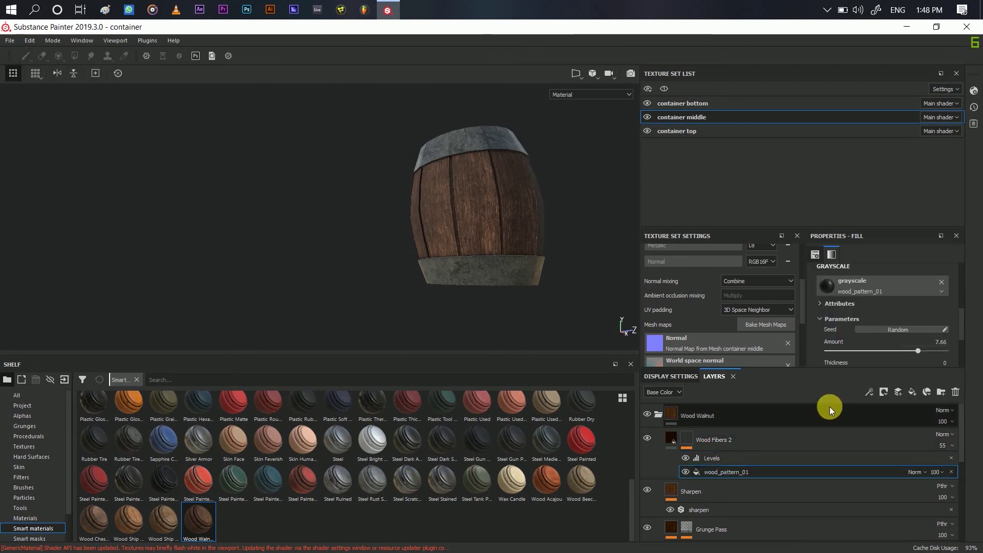
{"action": "left_click_drag", "start_coordinate": [924, 352], "coordinate": [926, 354]}
{"action": "left_click", "coordinate": [710, 438]}
{"action": "left_click", "coordinate": [658, 415]}
{"action": "mouse_move", "coordinate": [504, 154]}
{"action": "left_mouse_down", "text": "alt"}
{"action": "mouse_move", "coordinate": [537, 191]}
{"action": "mouse_move", "coordinate": [362, 164]}
{"action": "mouse_move", "coordinate": [559, 201]}
{"action": "mouse_move", "coordinate": [382, 223]}
{"action": "mouse_move", "coordinate": [377, 286]}
{"action": "mouse_move", "coordinate": [392, 176]}
{"action": "mouse_move", "coordinate": [360, 134]}
{"action": "left_mouse_up", "text": "alt"}
{"action": "left_click", "coordinate": [730, 105]}
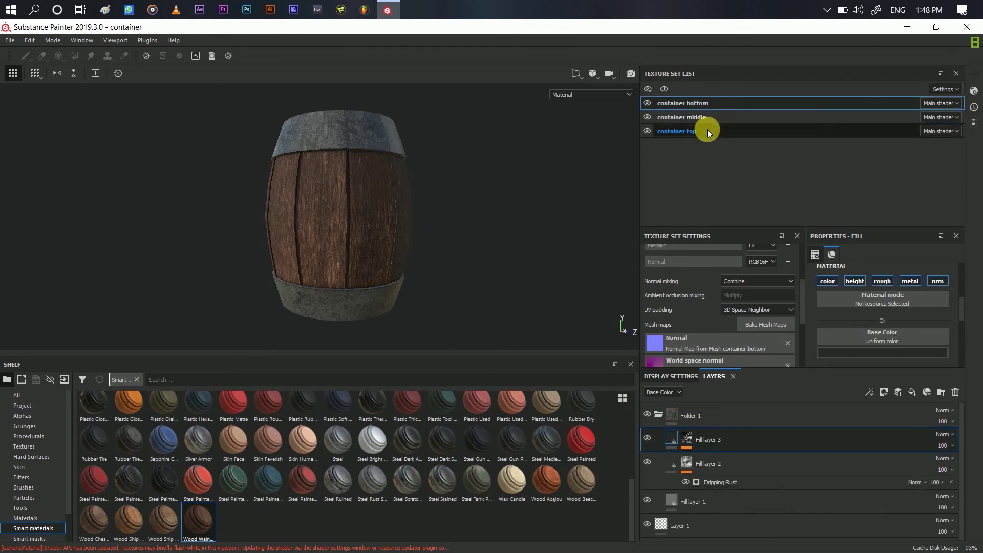
Step: Darken the base colours of Fill layers 1 and 2
{"action": "left_click", "coordinate": [705, 484]}
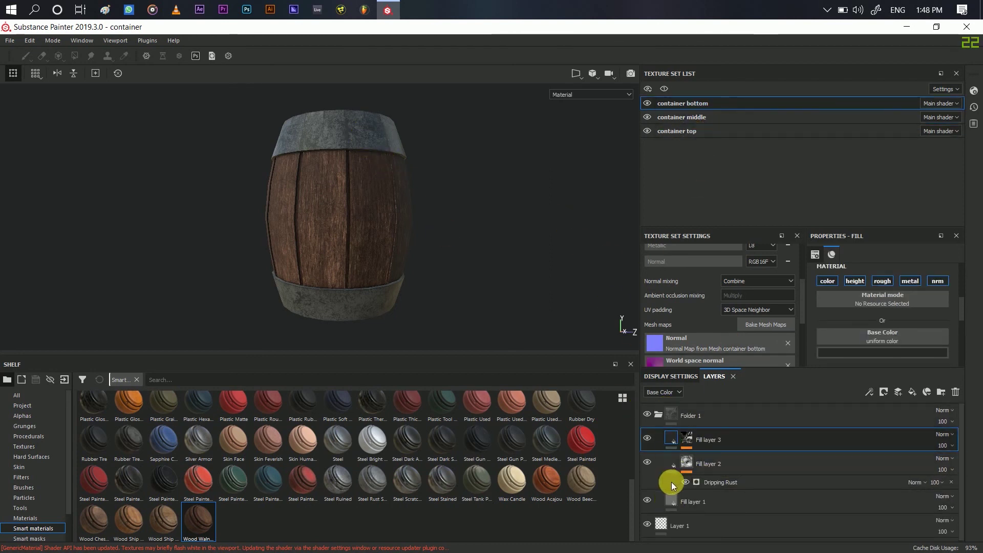
{"action": "left_click", "coordinate": [859, 355]}
{"action": "left_click_drag", "start_coordinate": [849, 416], "coordinate": [841, 436]}
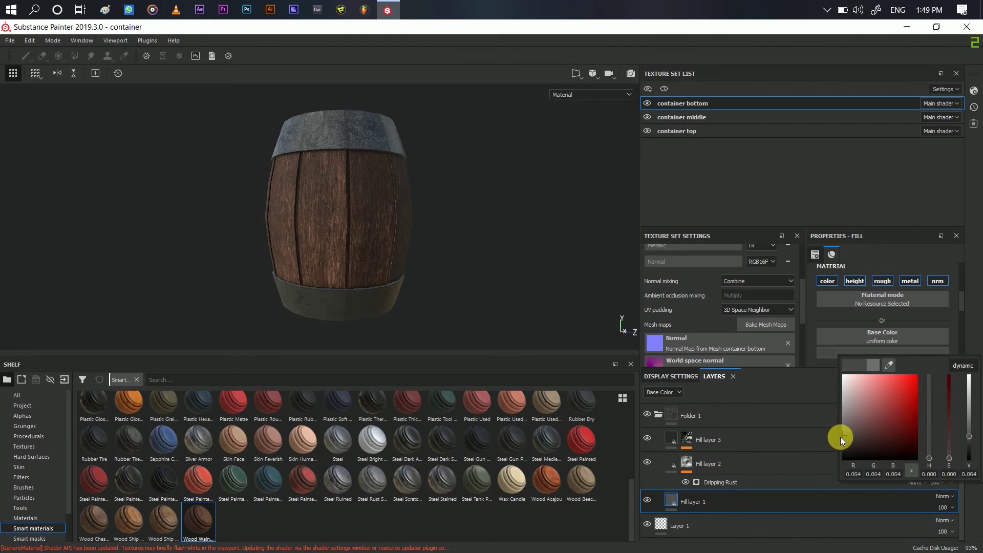
{"action": "left_click", "coordinate": [671, 436]}
{"action": "left_click", "coordinate": [673, 468]}
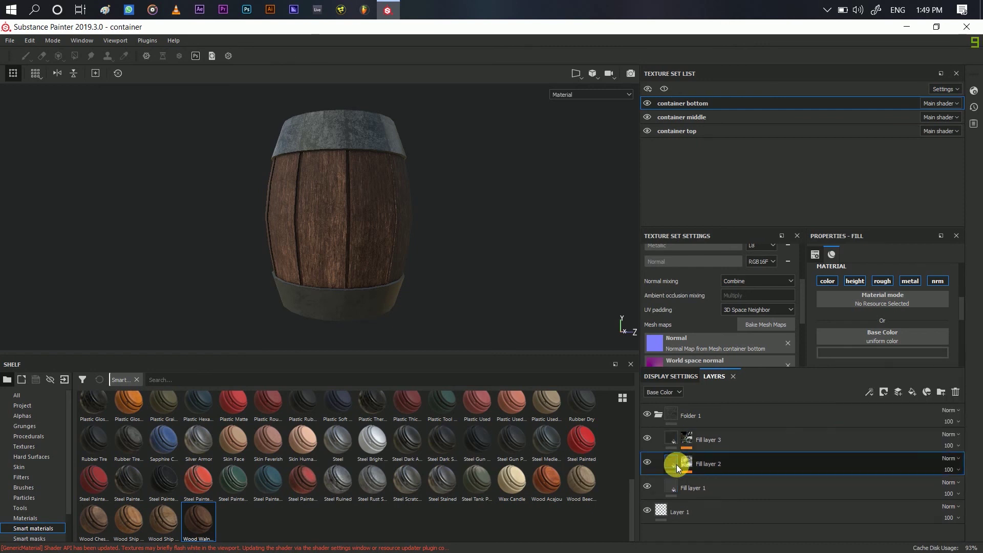
{"action": "left_click", "coordinate": [881, 353]}
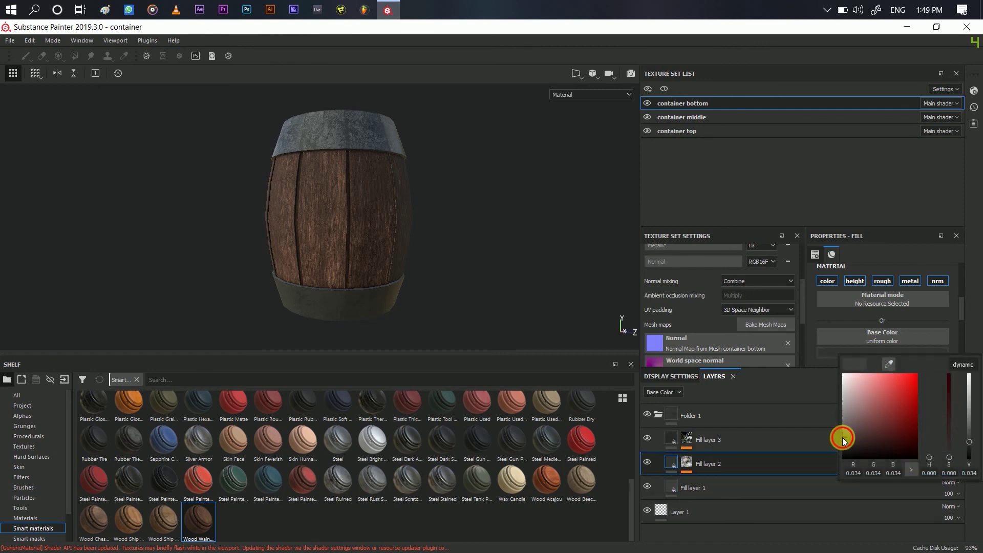
{"action": "left_click", "coordinate": [671, 435]}
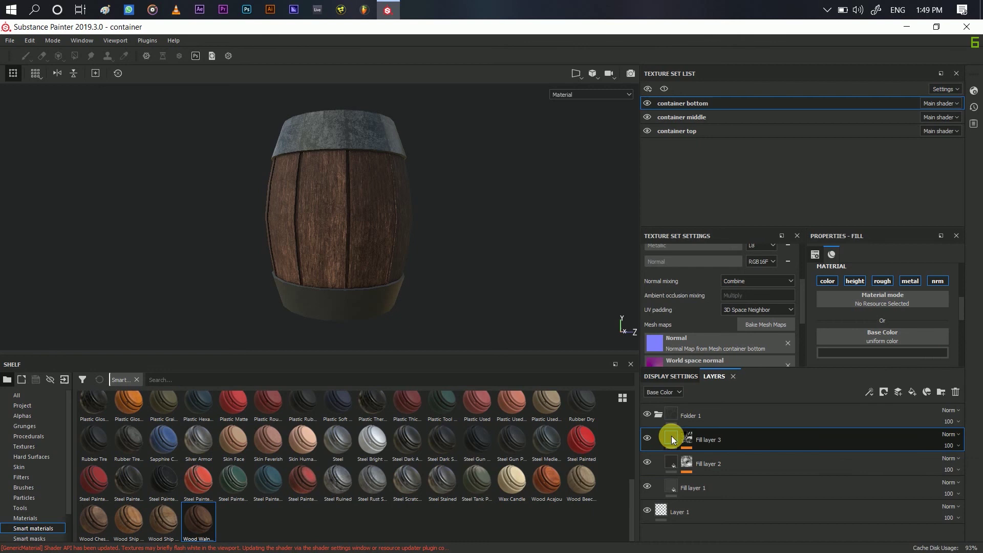
Step: Make Fill layer 3's base colour near-black and check the whole barrel
{"action": "left_click", "coordinate": [891, 353]}
{"action": "left_click", "coordinate": [841, 456]}
{"action": "mouse_move", "coordinate": [482, 340]}
{"action": "left_mouse_down", "text": "alt"}
{"action": "mouse_move", "coordinate": [604, 322]}
{"action": "mouse_move", "coordinate": [555, 312]}
{"action": "mouse_move", "coordinate": [454, 338]}
{"action": "mouse_move", "coordinate": [485, 345]}
{"action": "left_mouse_up", "text": "alt"}
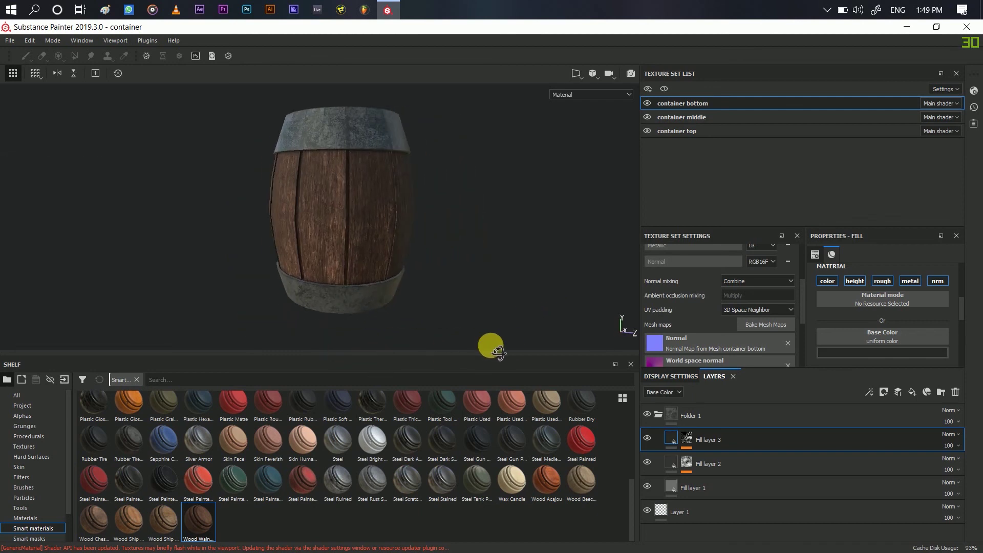
{"action": "mouse_move", "coordinate": [485, 345]}
{"action": "right_mouse_down", "text": "alt"}
{"action": "mouse_move", "coordinate": [573, 154]}
{"action": "mouse_move", "coordinate": [702, 92]}
{"action": "mouse_move", "coordinate": [483, 299]}
{"action": "right_mouse_up", "text": "alt"}
{"action": "mouse_move", "coordinate": [483, 298]}
{"action": "left_mouse_down", "text": "alt"}
{"action": "mouse_move", "coordinate": [485, 364]}
{"action": "mouse_move", "coordinate": [429, 365]}
{"action": "mouse_move", "coordinate": [519, 300]}
{"action": "mouse_move", "coordinate": [424, 300]}
{"action": "mouse_move", "coordinate": [479, 306]}
{"action": "mouse_move", "coordinate": [470, 305]}
{"action": "mouse_move", "coordinate": [478, 237]}
{"action": "left_mouse_up", "text": "alt"}
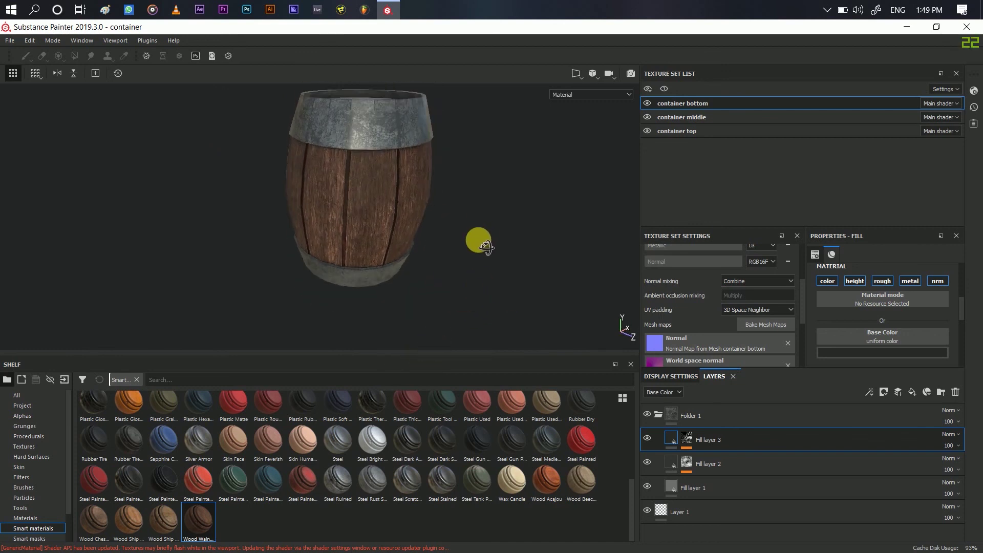
Step: Collapse Folder 1 and orbit the barrel to show more of the top rim
{"action": "left_click", "coordinate": [658, 419]}
{"action": "double_click", "coordinate": [699, 416]}
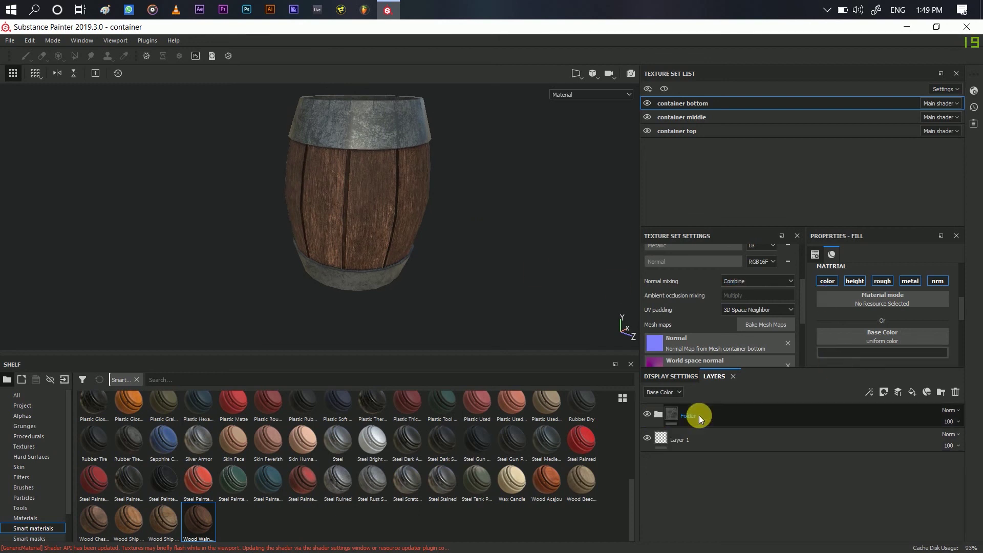
{"action": "left_click", "coordinate": [748, 414]}
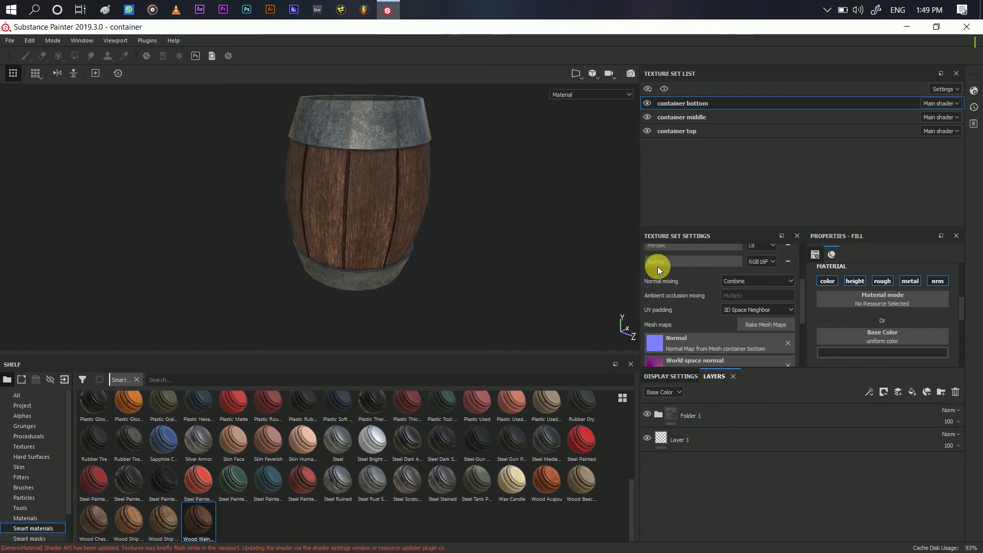
{"action": "left_click_drag", "start_coordinate": [511, 275], "coordinate": [507, 219], "text": "alt"}
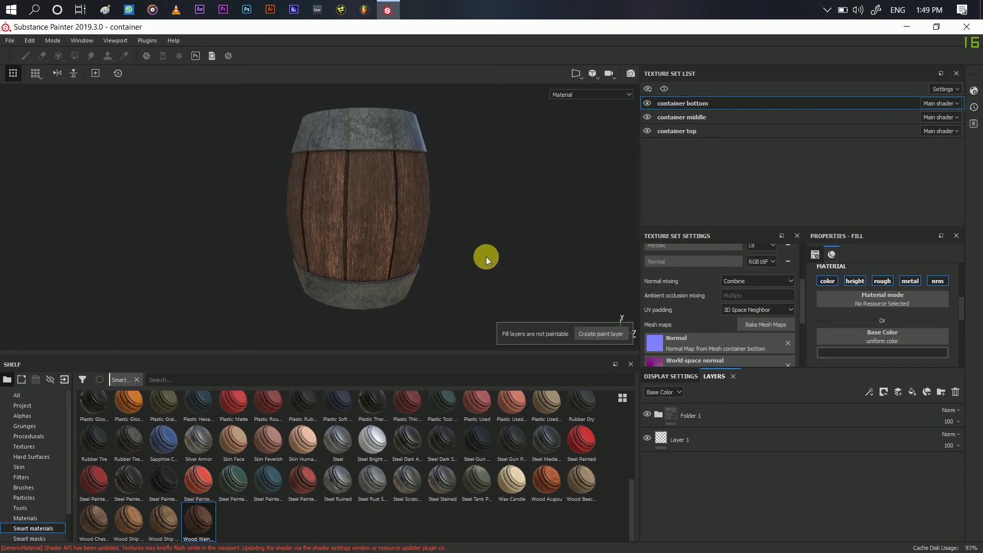
{"action": "key", "text": "alt+shift"}
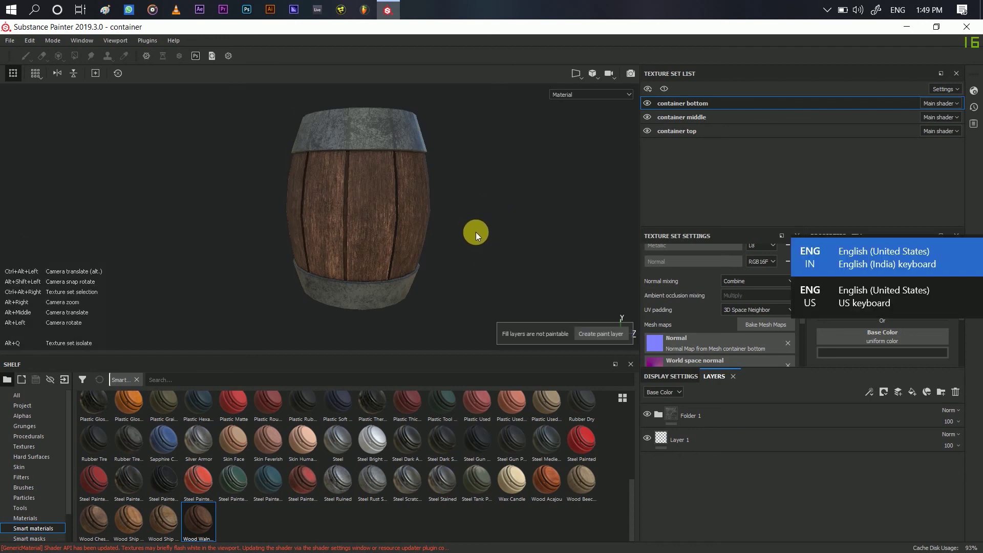
{"action": "mouse_move", "coordinate": [501, 193]}
{"action": "left_mouse_down", "text": "alt"}
{"action": "mouse_move", "coordinate": [500, 254]}
{"action": "mouse_move", "coordinate": [468, 177]}
{"action": "left_mouse_up", "text": "alt"}
Step: Select the container top texture set and sweep the environment light across the whole barrel
{"action": "left_click", "coordinate": [676, 130]}
{"action": "left_click", "coordinate": [736, 414]}
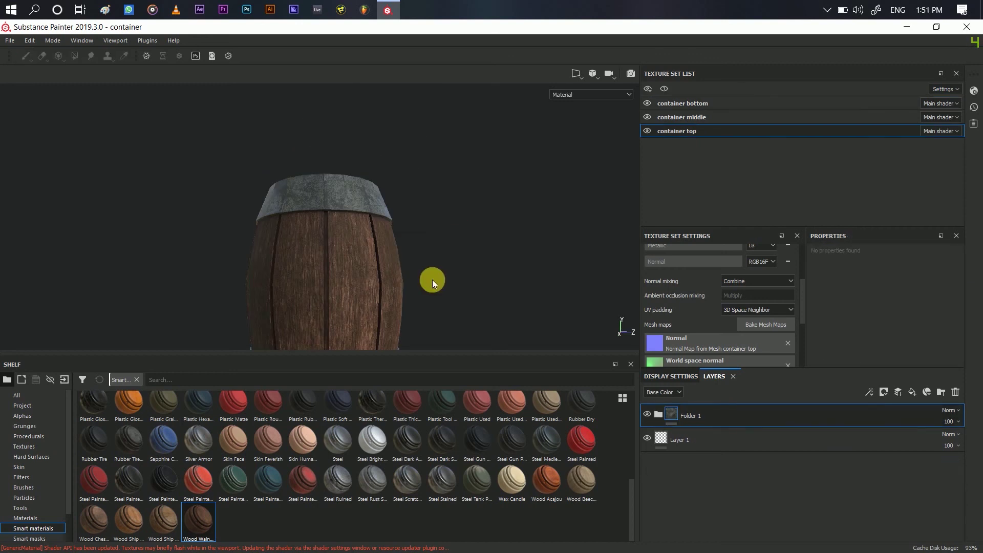
{"action": "mouse_move", "coordinate": [425, 241]}
{"action": "left_mouse_down", "text": "alt"}
{"action": "mouse_move", "coordinate": [443, 165]}
{"action": "mouse_move", "coordinate": [455, 208]}
{"action": "mouse_move", "coordinate": [439, 210]}
{"action": "mouse_move", "coordinate": [470, 220]}
{"action": "mouse_move", "coordinate": [406, 224]}
{"action": "left_mouse_up", "text": "alt"}
{"action": "right_click_drag", "start_coordinate": [454, 220], "coordinate": [594, 217], "text": "shift"}
{"action": "mouse_move", "coordinate": [507, 230]}
{"action": "right_mouse_down", "text": "shift"}
{"action": "mouse_move", "coordinate": [329, 230]}
{"action": "mouse_move", "coordinate": [345, 235]}
{"action": "mouse_move", "coordinate": [259, 193]}
{"action": "right_mouse_up", "text": "shift"}
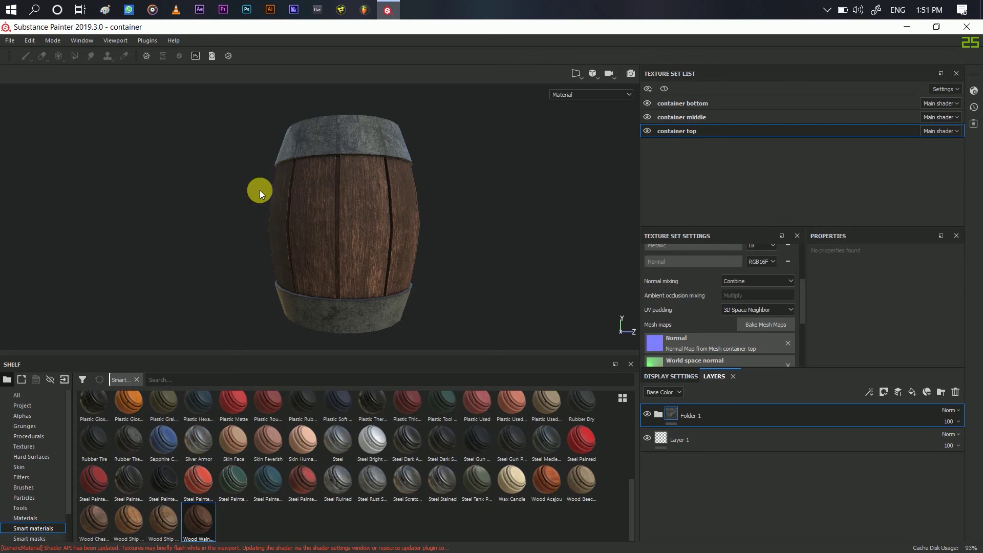
{"action": "left_click", "coordinate": [11, 40]}
Step: Set the export destination to a new container folder in D:/work files/max
{"action": "left_click", "coordinate": [47, 221]}
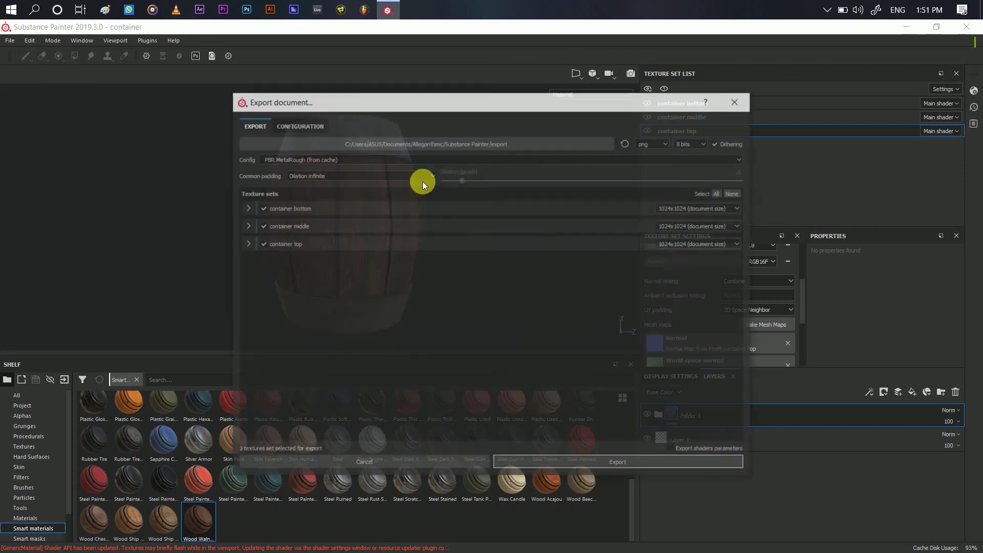
{"action": "left_click", "coordinate": [409, 139]}
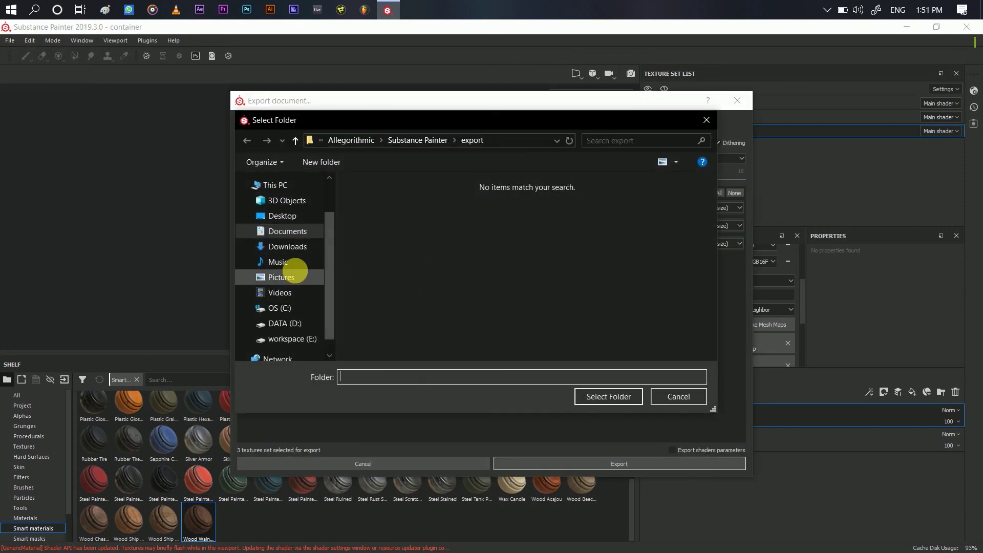
{"action": "left_click", "coordinate": [284, 323]}
{"action": "scroll", "coordinate": [379, 307], "scroll_direction": "down", "scroll_amount": 3}
{"action": "double_click", "coordinate": [391, 342]}
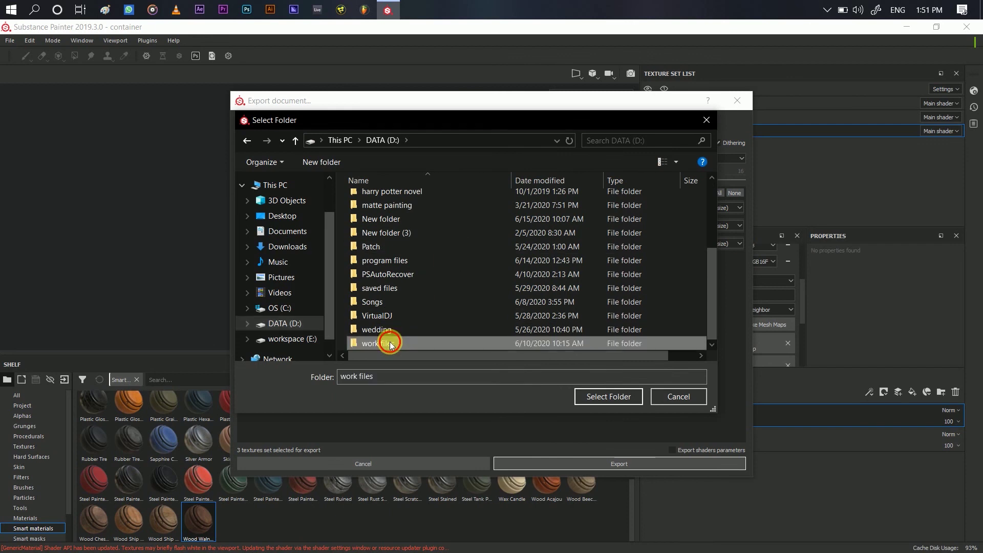
{"action": "double_click", "coordinate": [389, 255]}
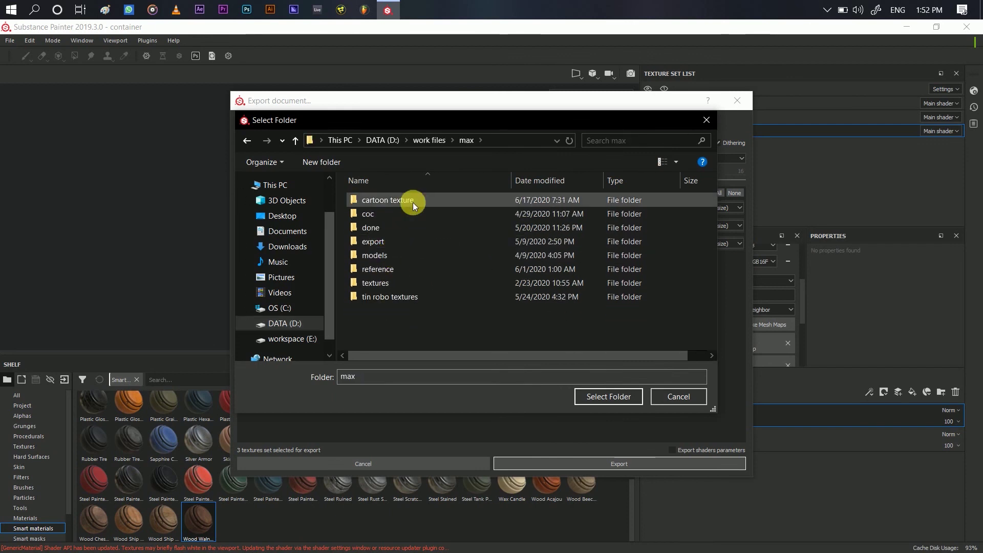
{"action": "left_click", "coordinate": [333, 162]}
{"action": "type", "text": "container"}
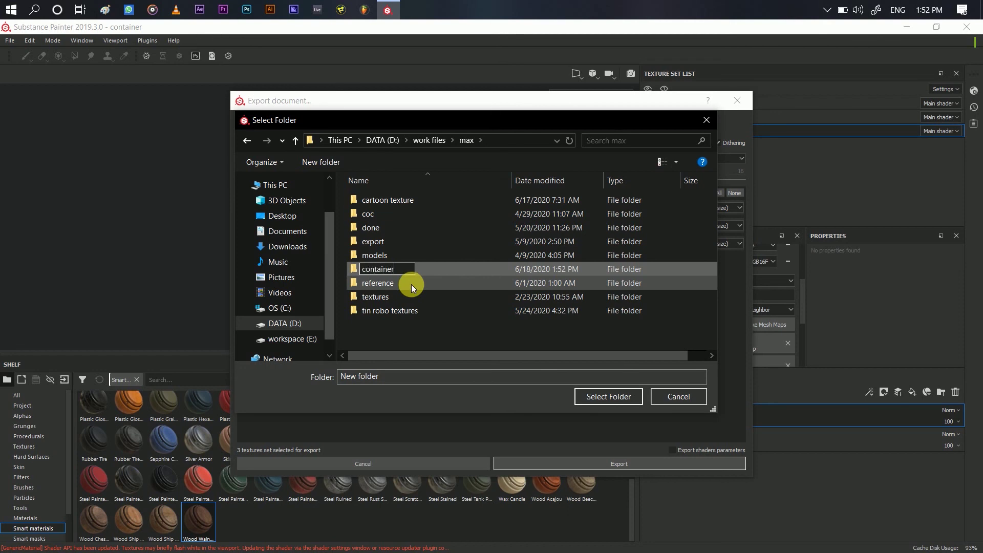
{"action": "key", "text": "Return"}
{"action": "left_click", "coordinate": [598, 398]}
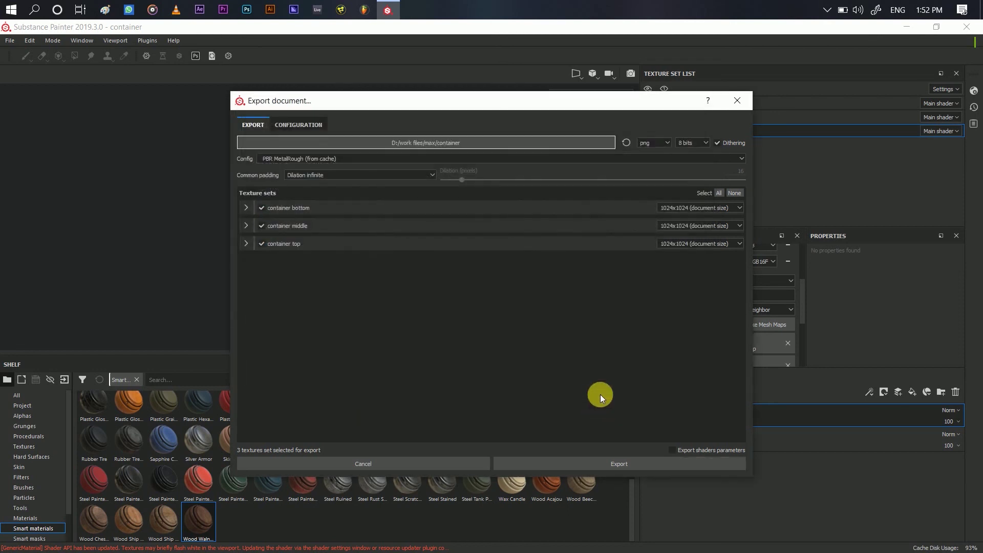
Step: Export all three texture sets with the Vray config
{"action": "left_click", "coordinate": [359, 159]}
{"action": "left_click", "coordinate": [318, 208]}
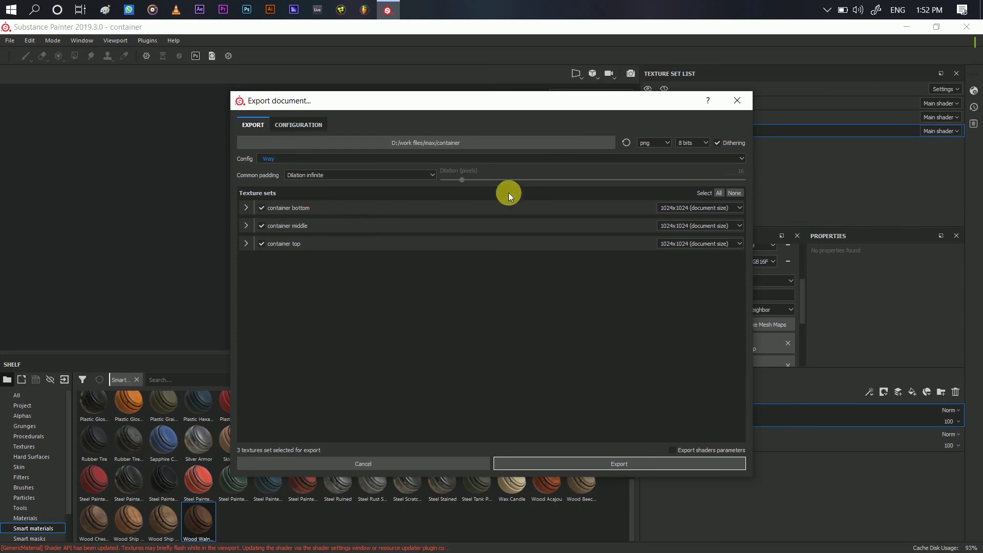
{"action": "left_click", "coordinate": [686, 464]}
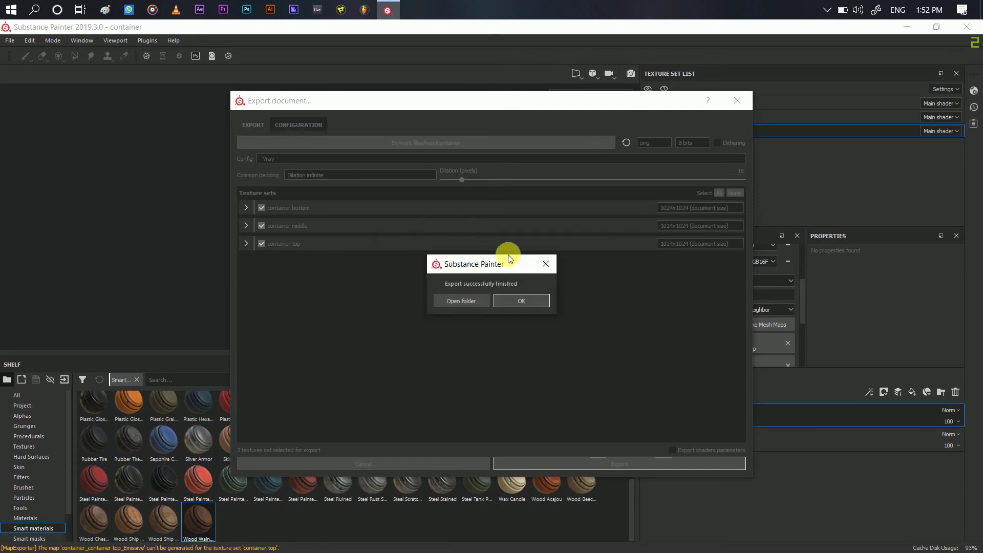
{"action": "left_click", "coordinate": [518, 306]}
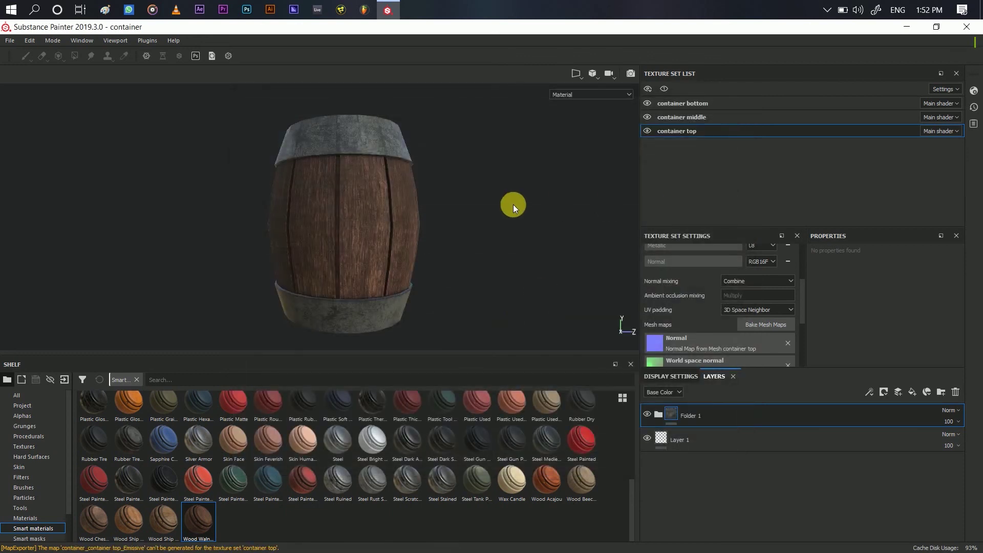